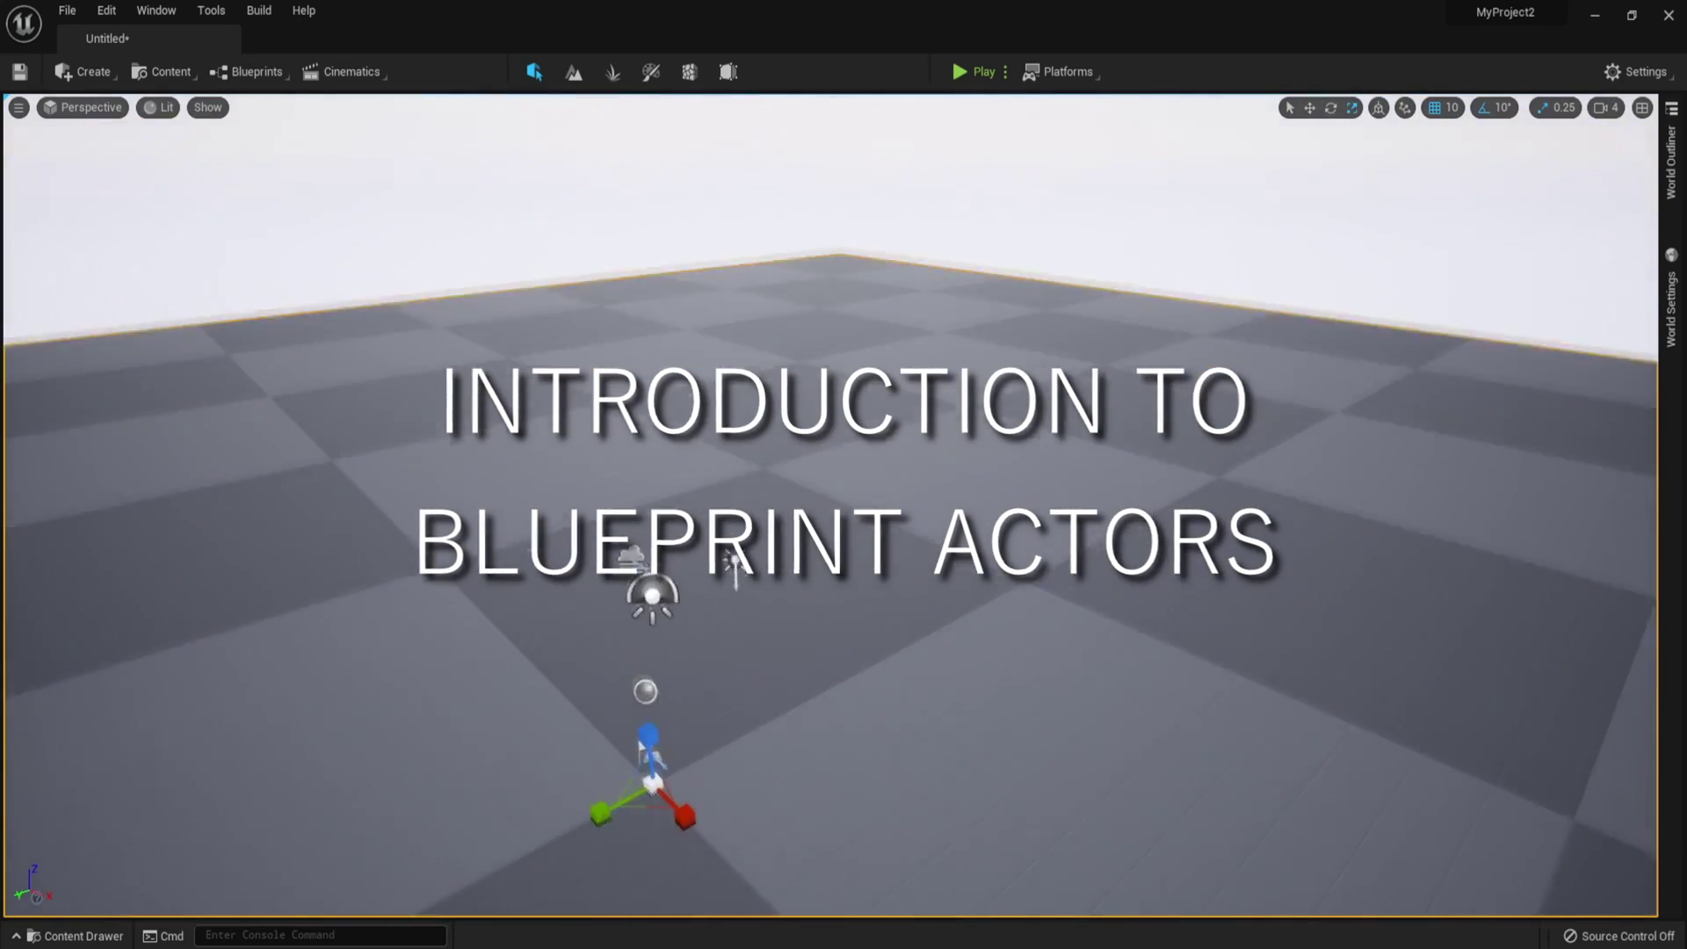
- Test-play the level, running the character right and forward, then stop
click(959, 67)
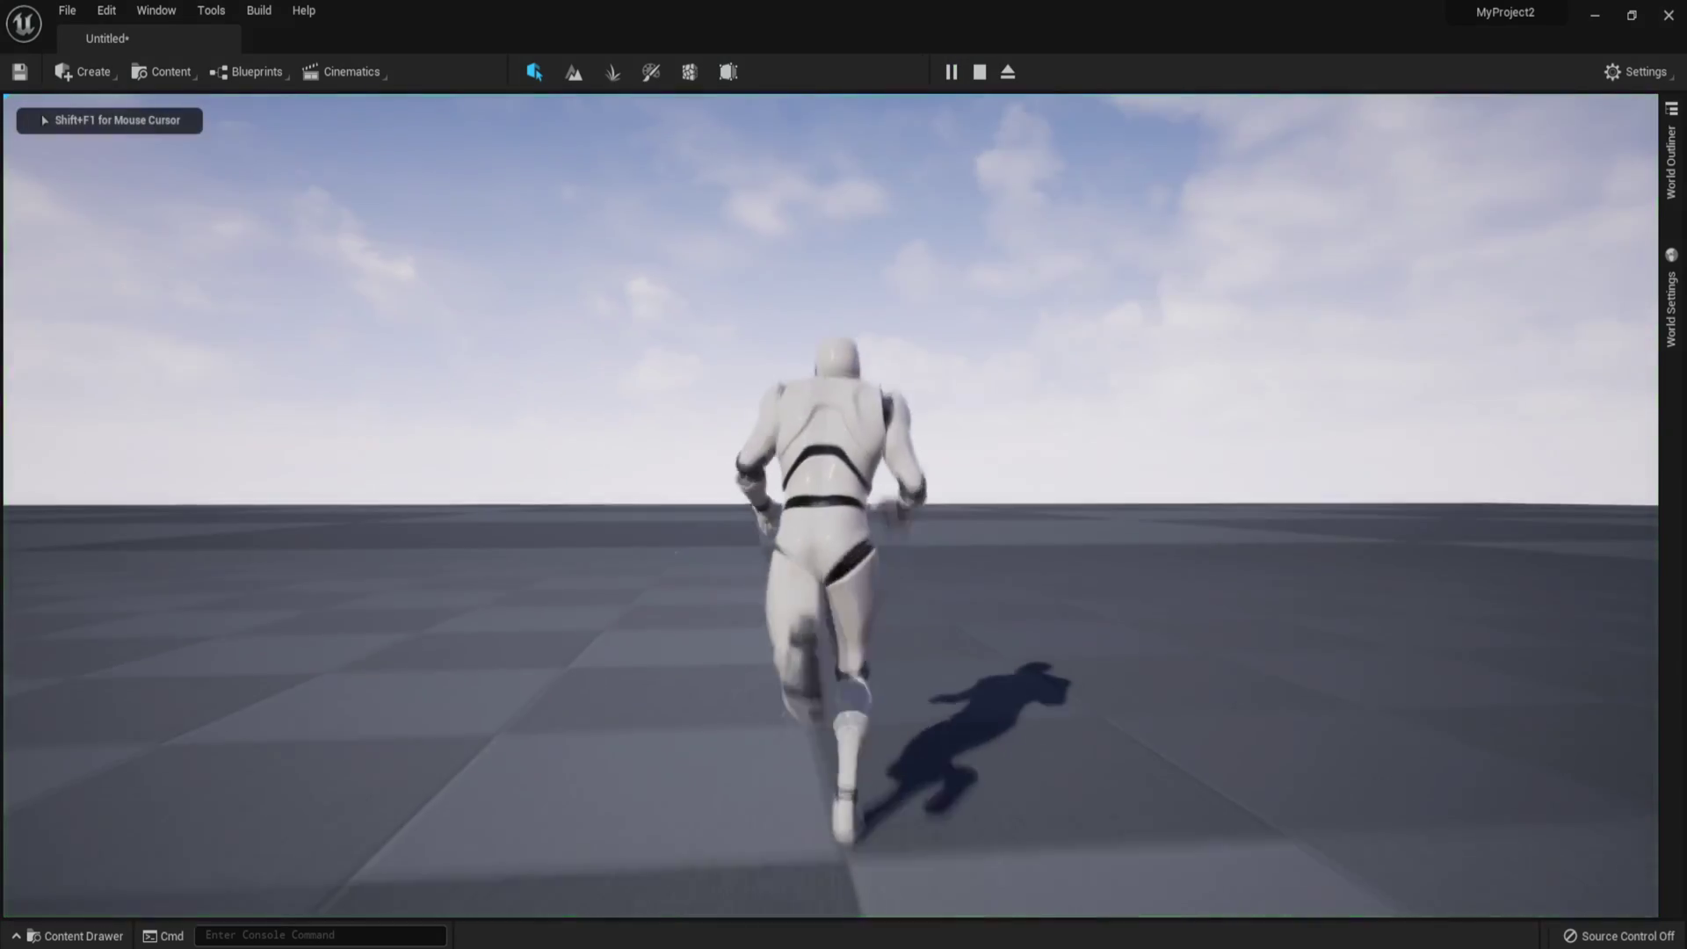
key(d)
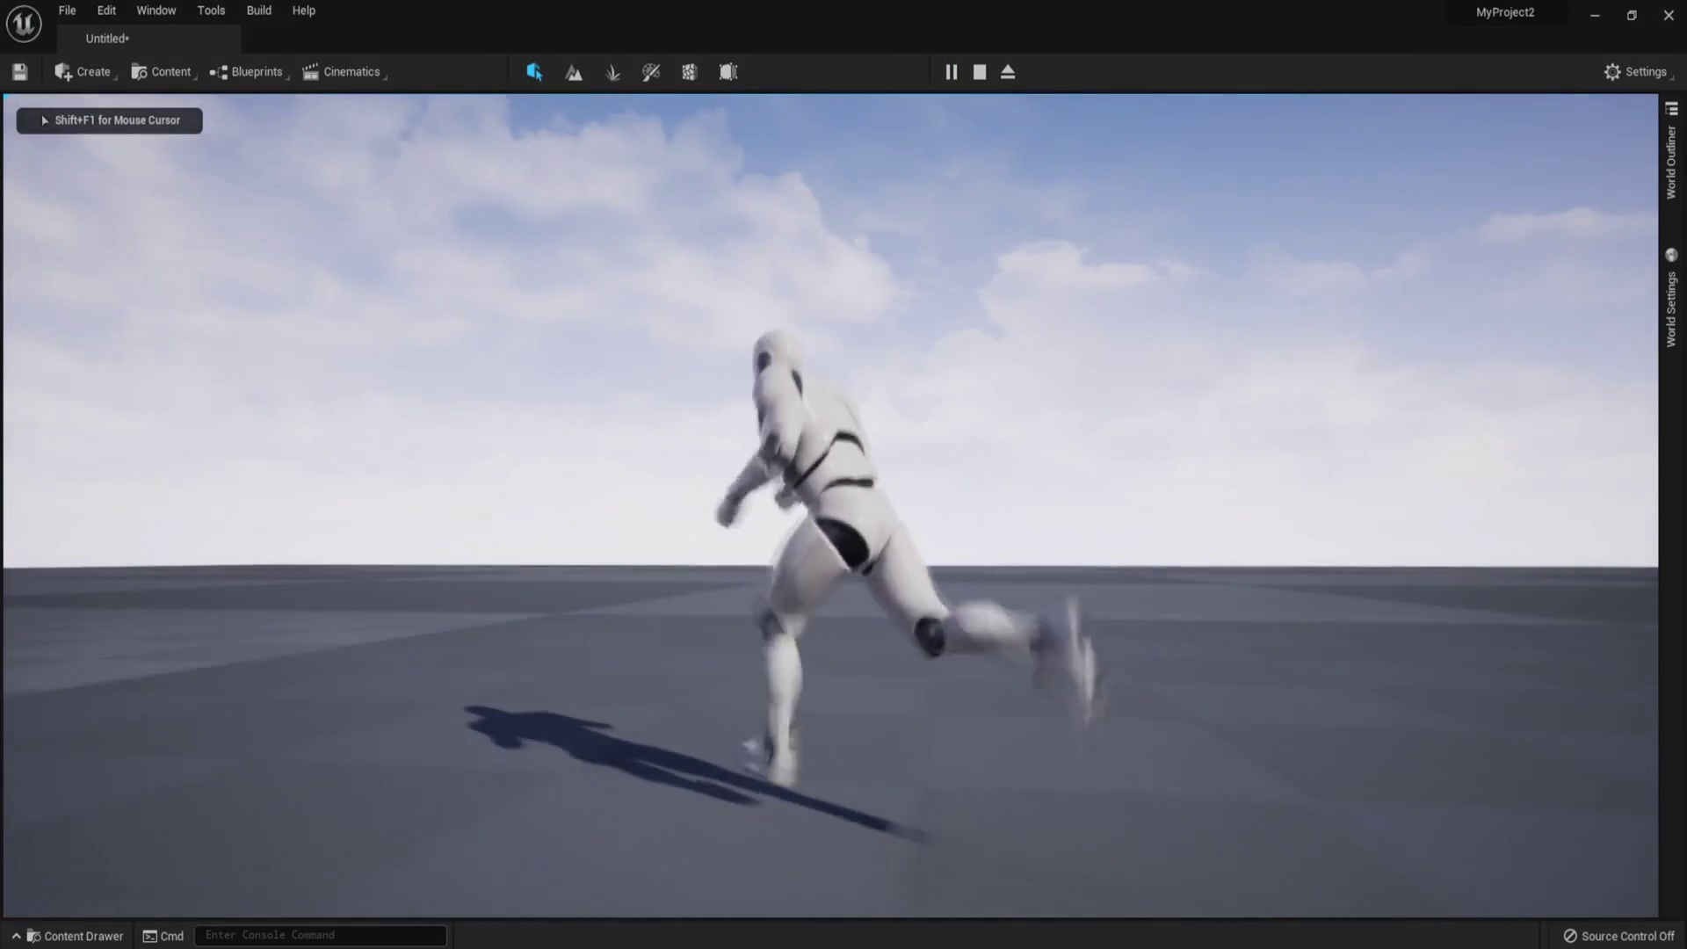
key(w)
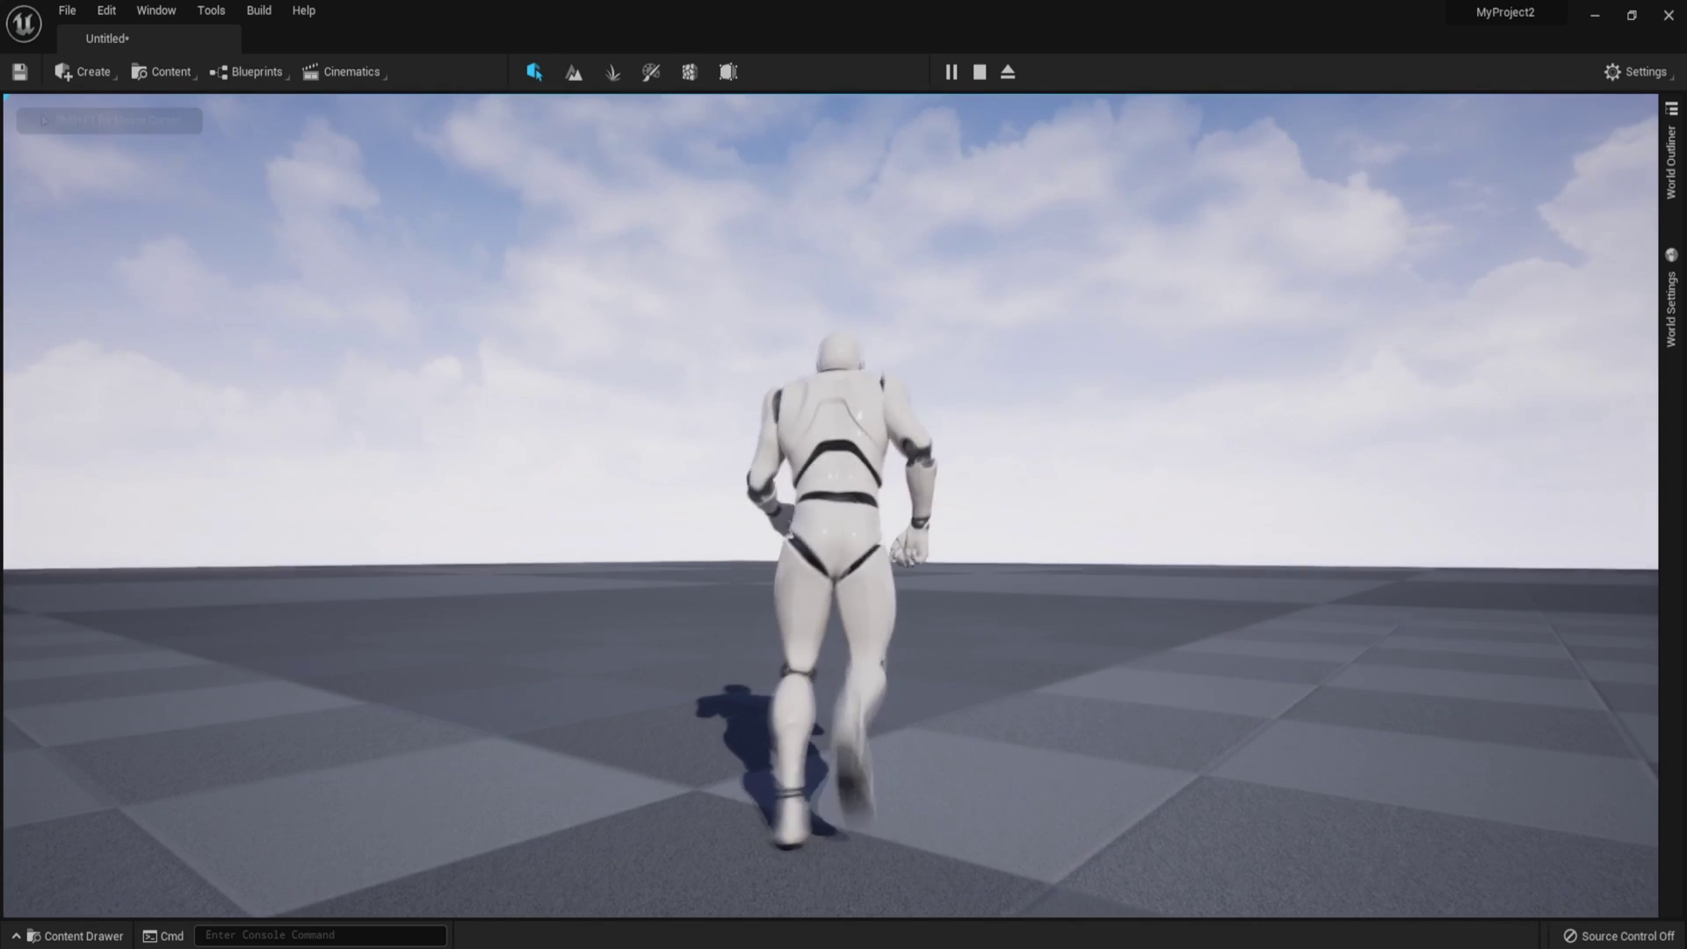
key(Escape)
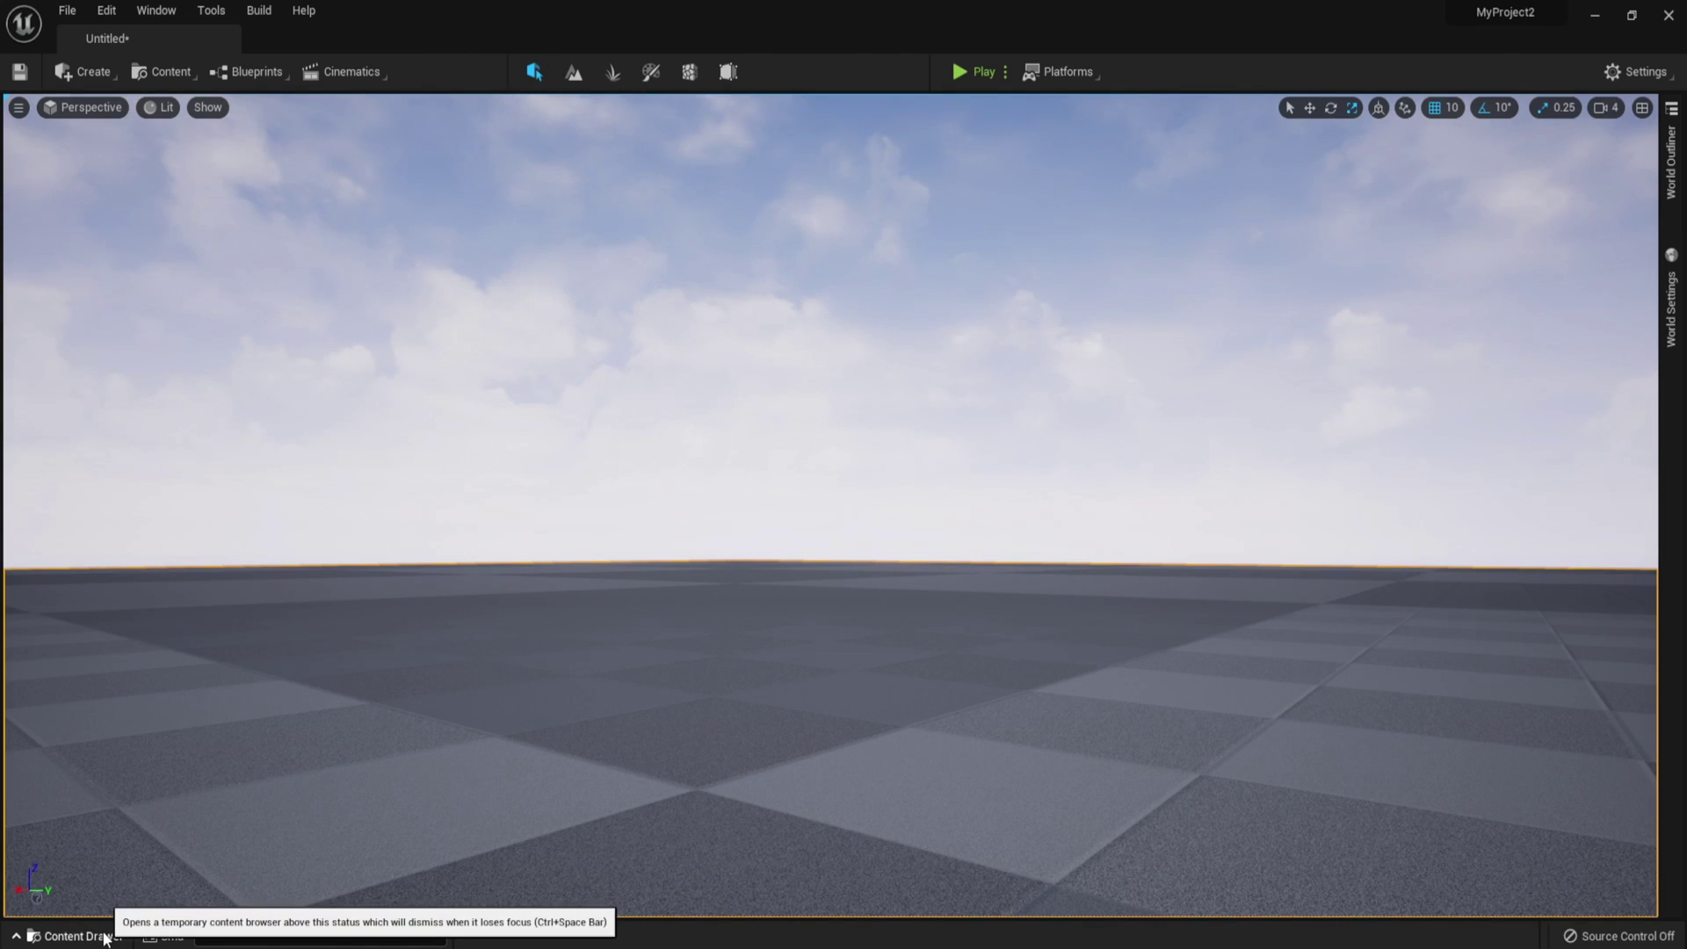
- Dock the Content Drawer in the layout and open ThirdPersonBP's Blueprints folder
click(104, 937)
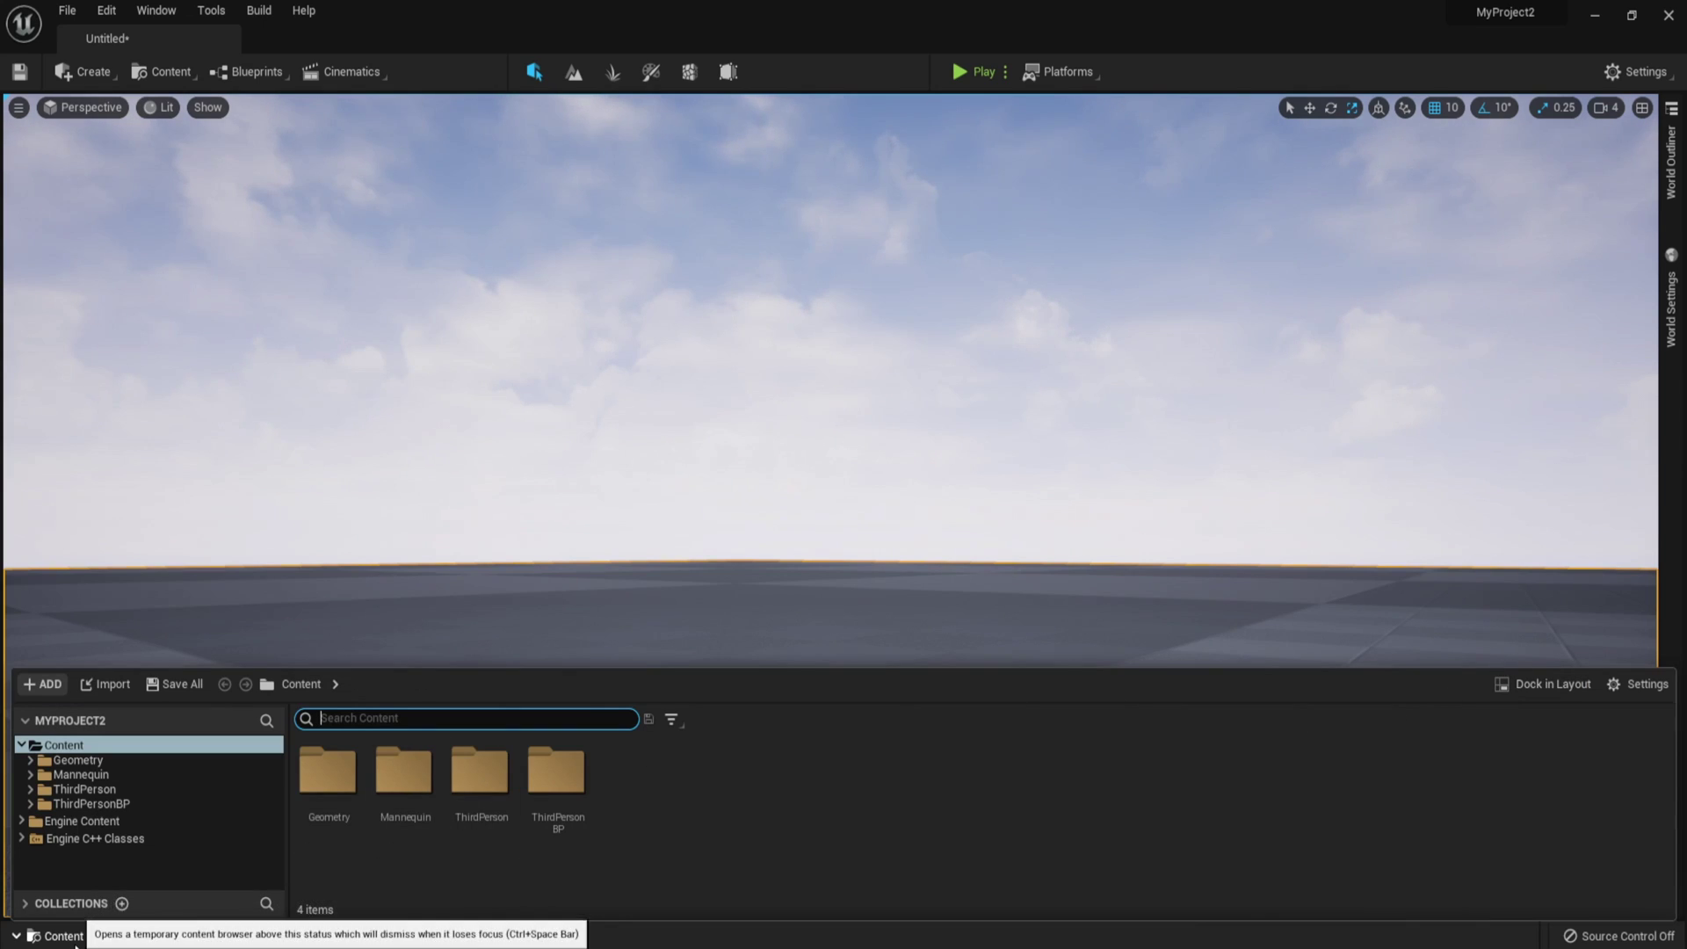
click(1537, 684)
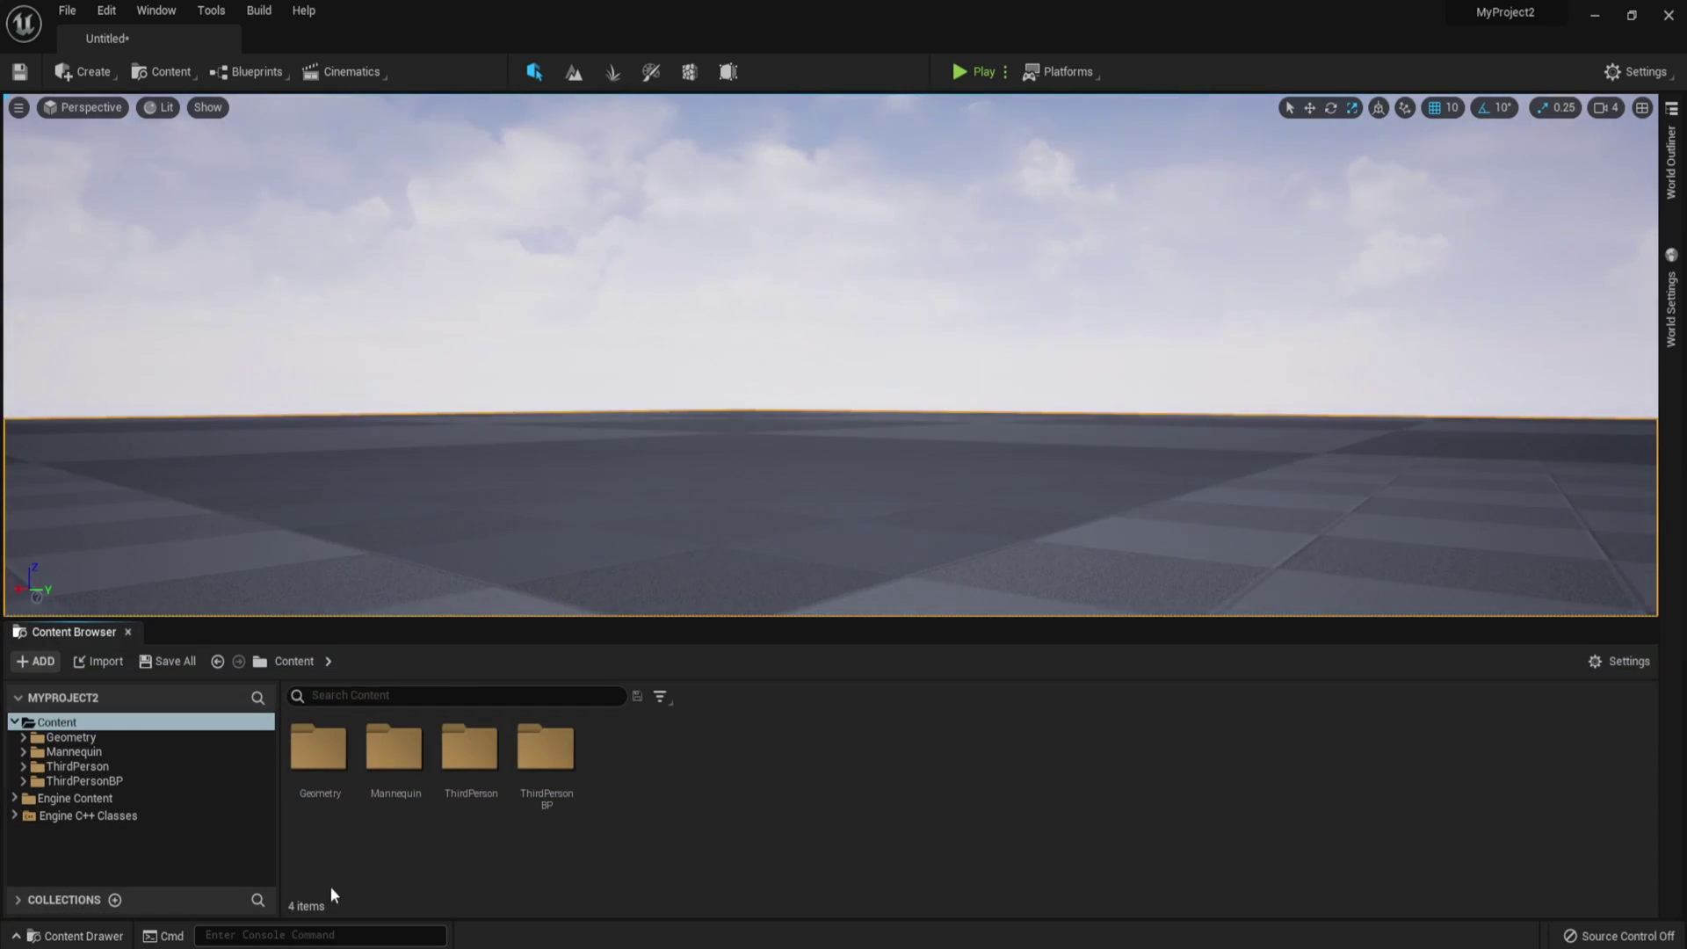
click(51, 722)
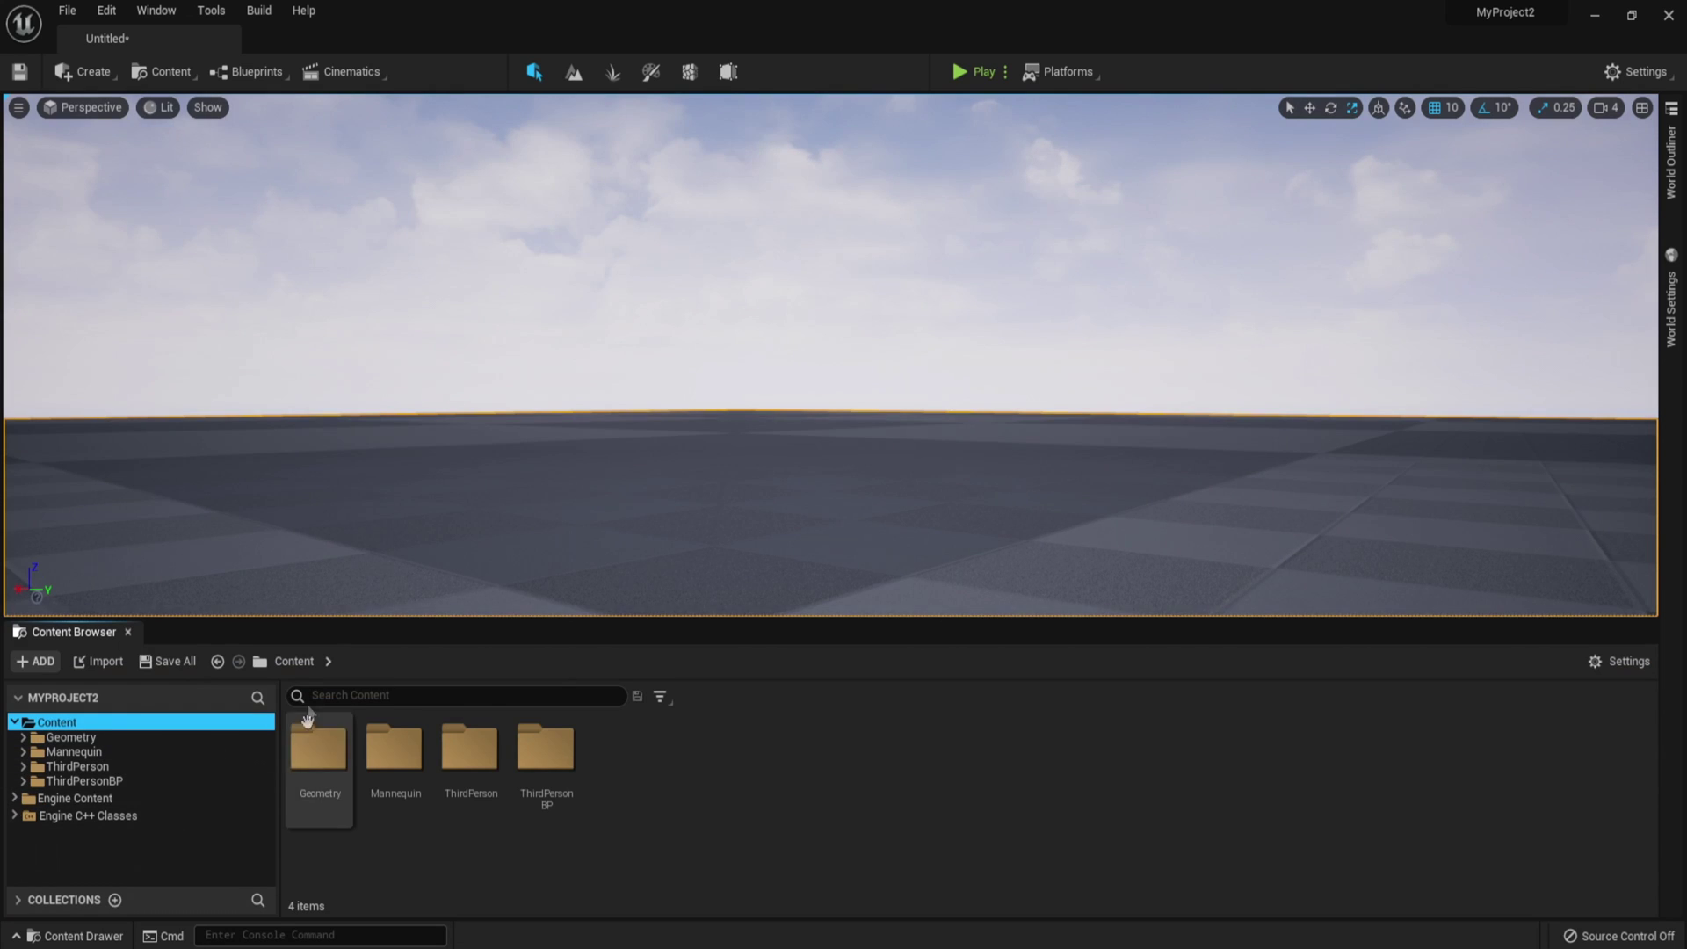
double_click(555, 764)
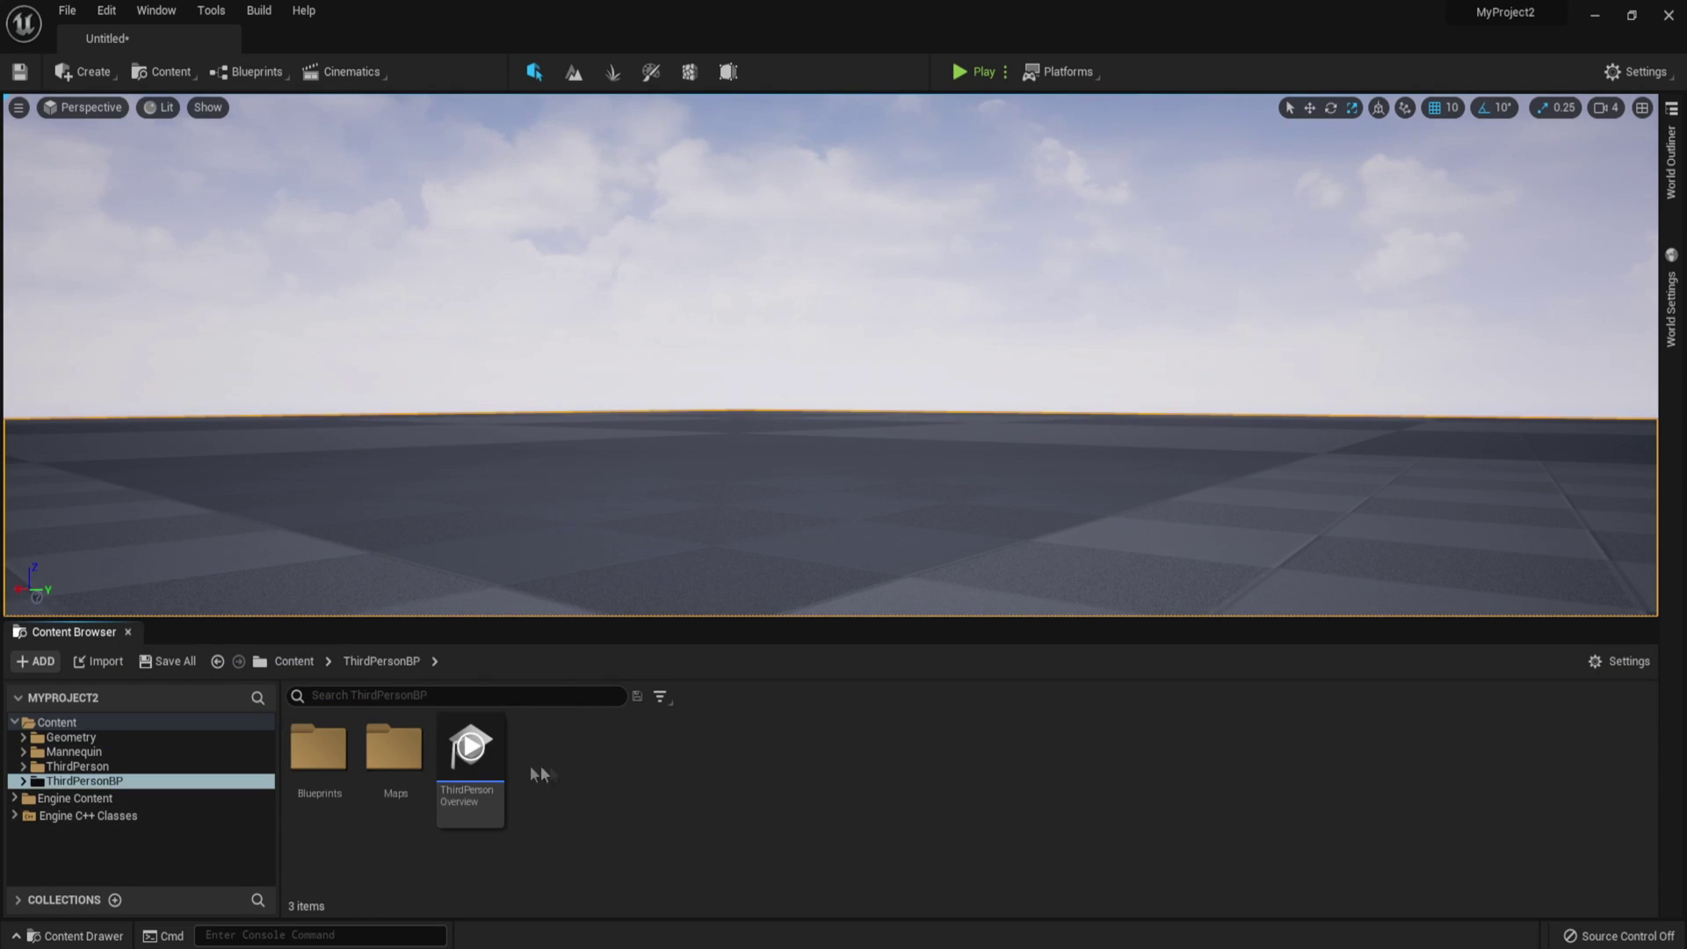
double_click(318, 746)
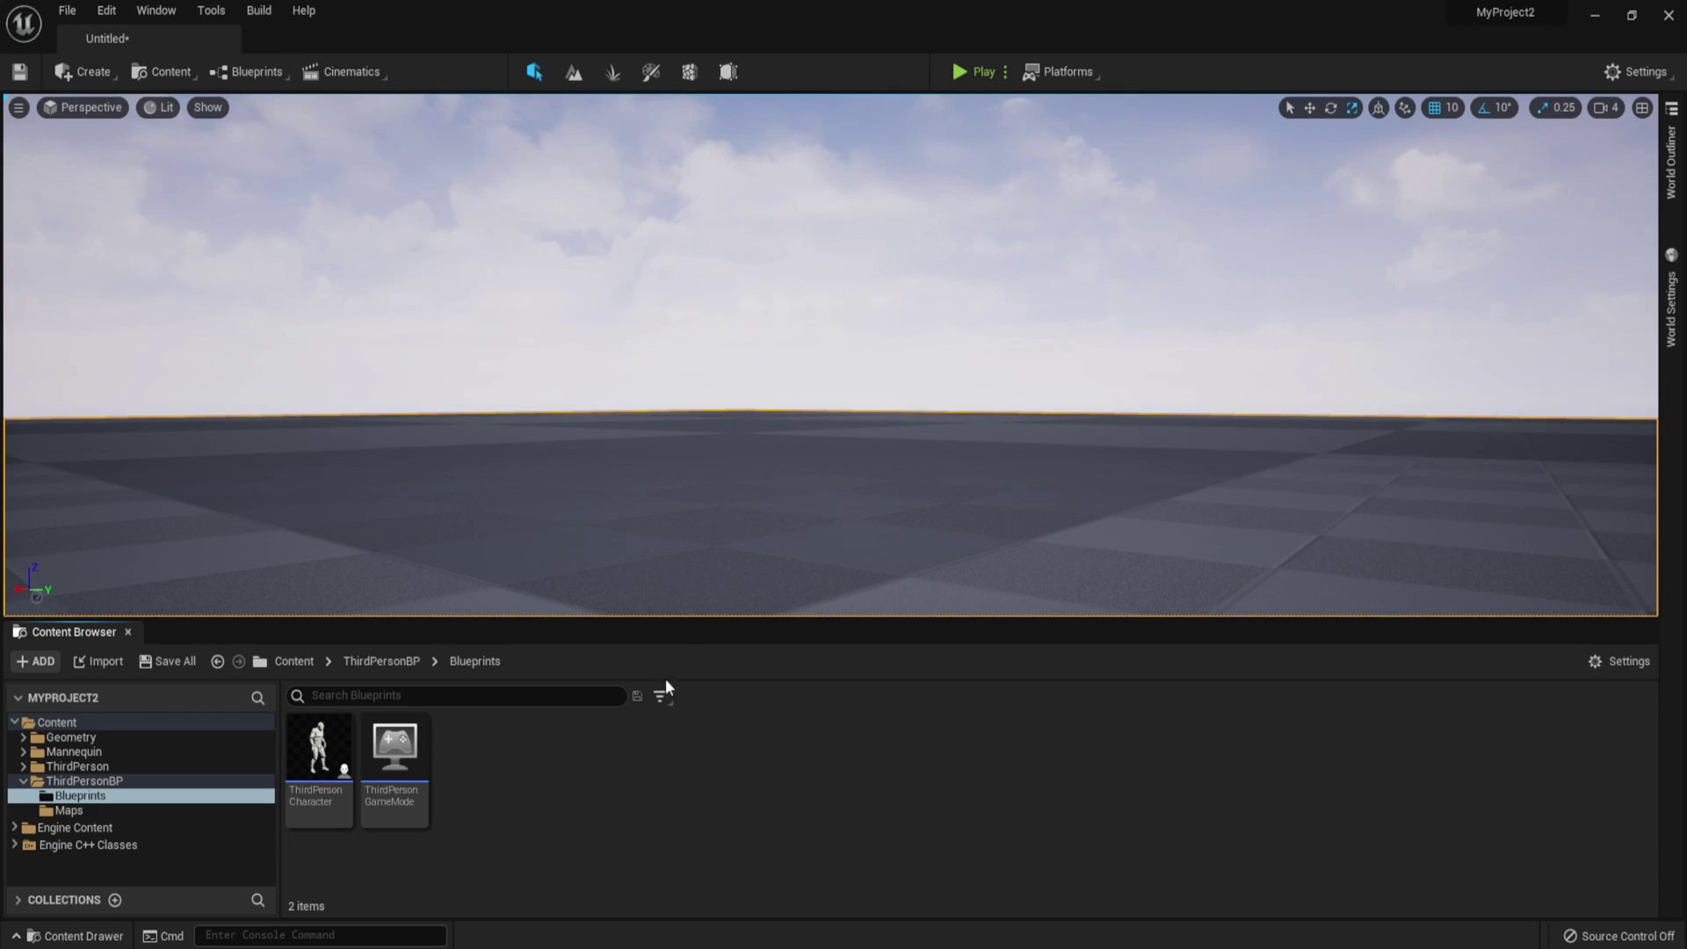
right_drag(693, 445, 789, 412)
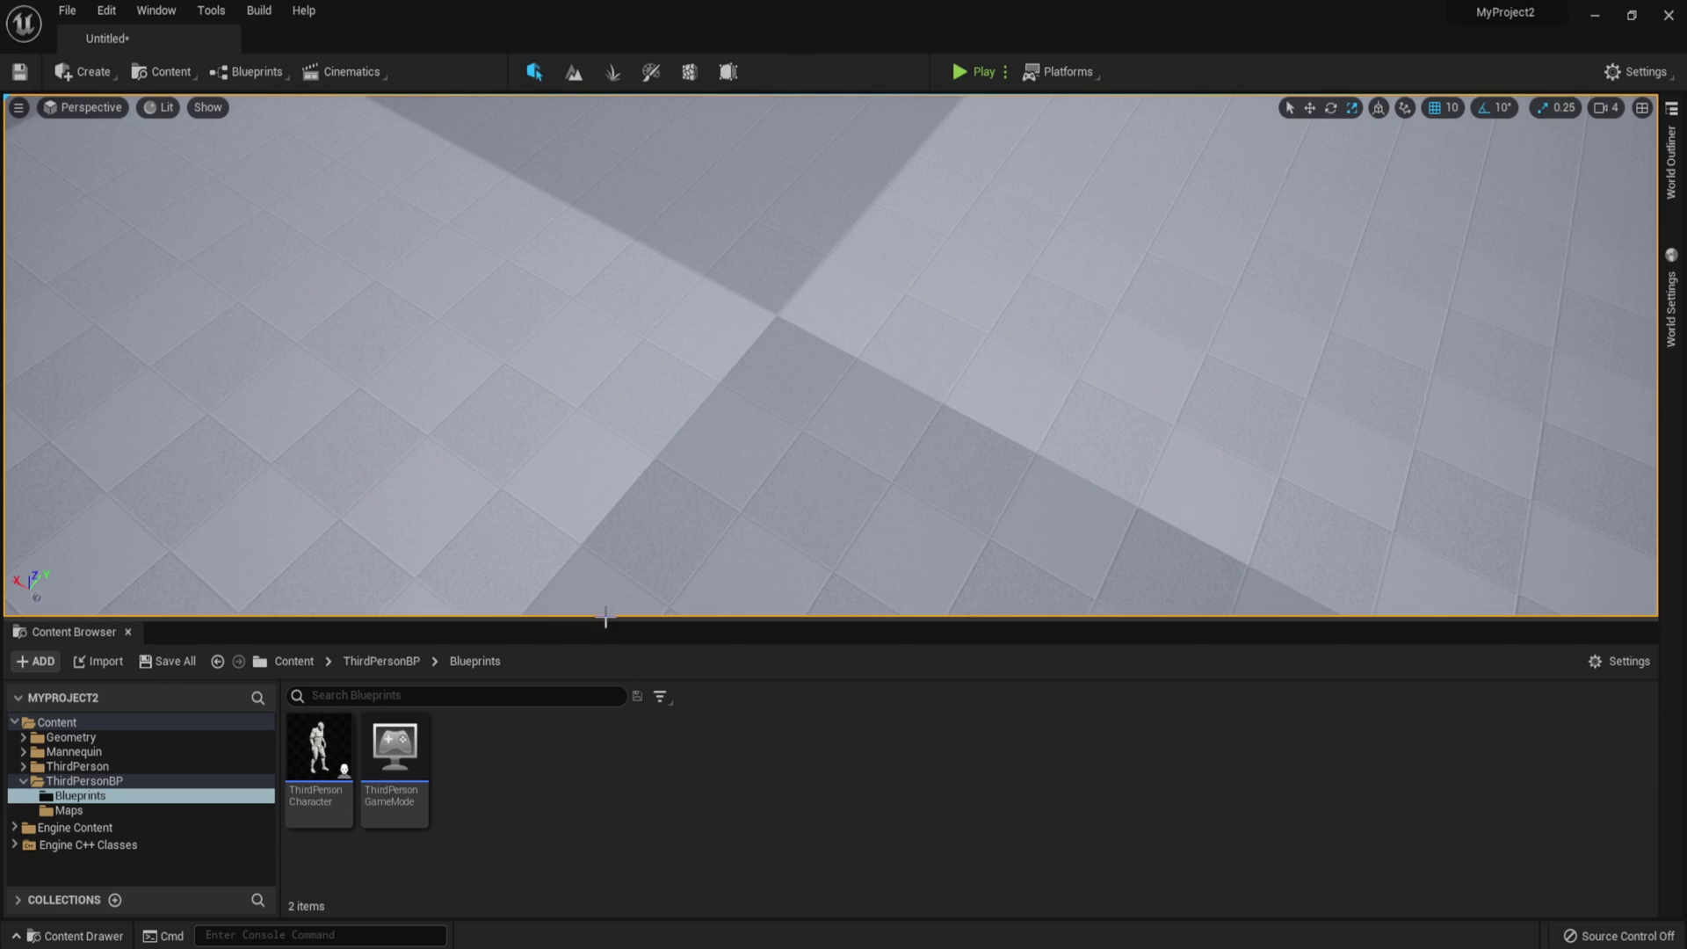
drag(613, 620, 613, 651)
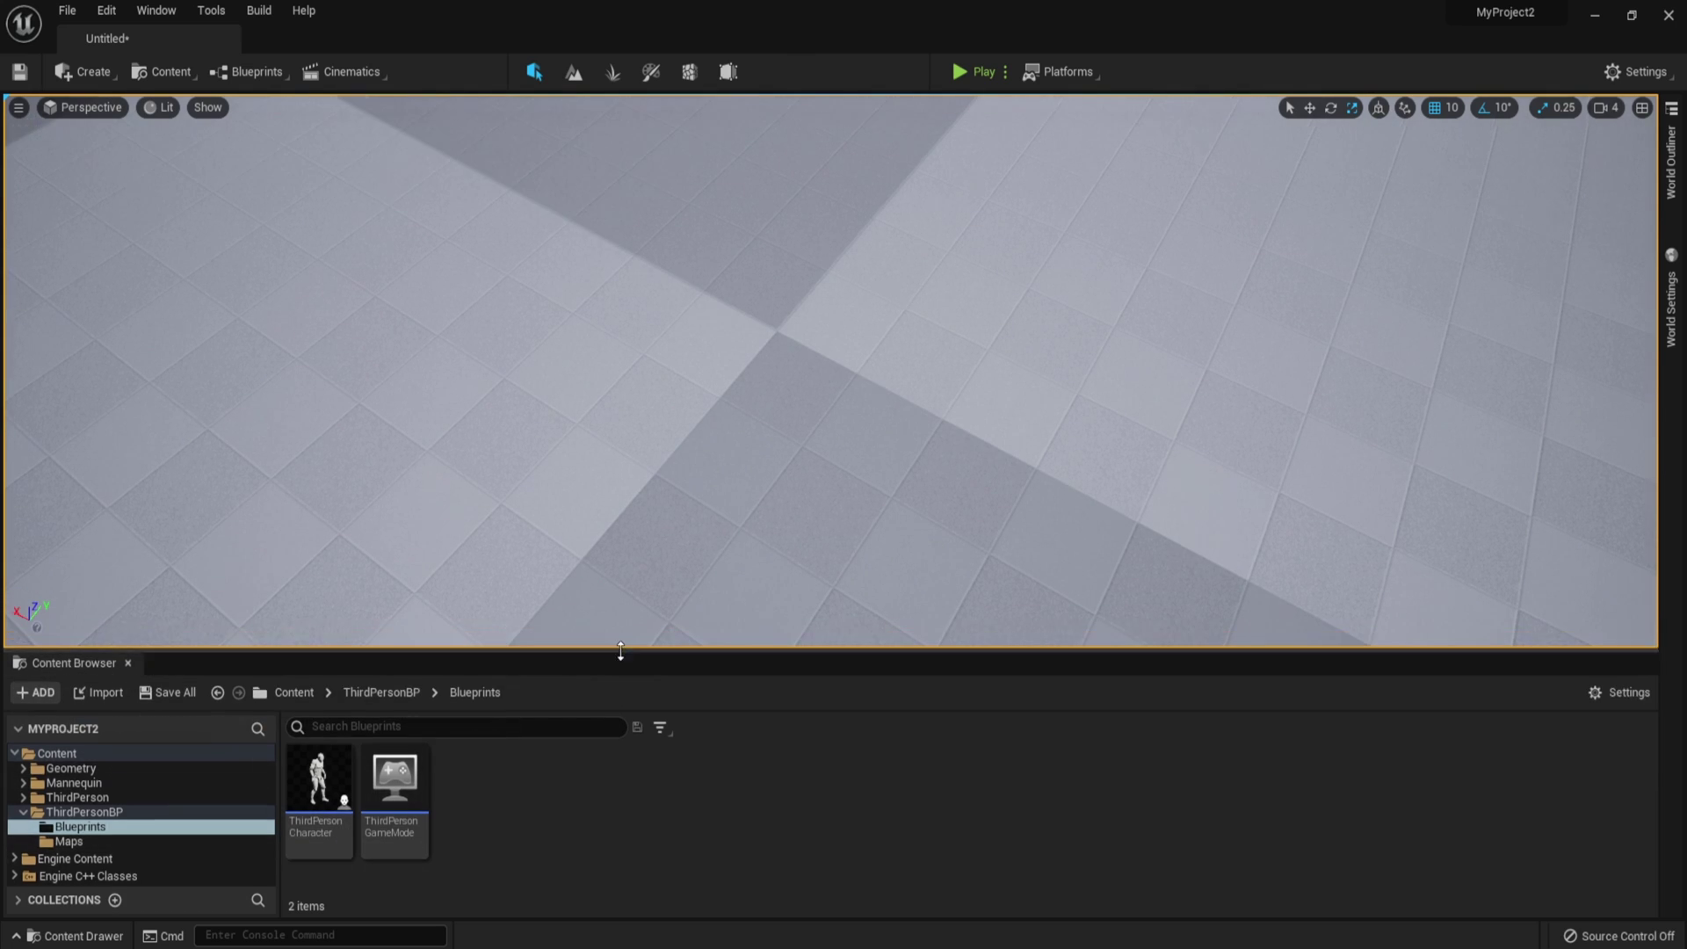
- Create a new Blueprint Class in the Blueprints folder, choosing Actor as its parent
right_click(520, 832)
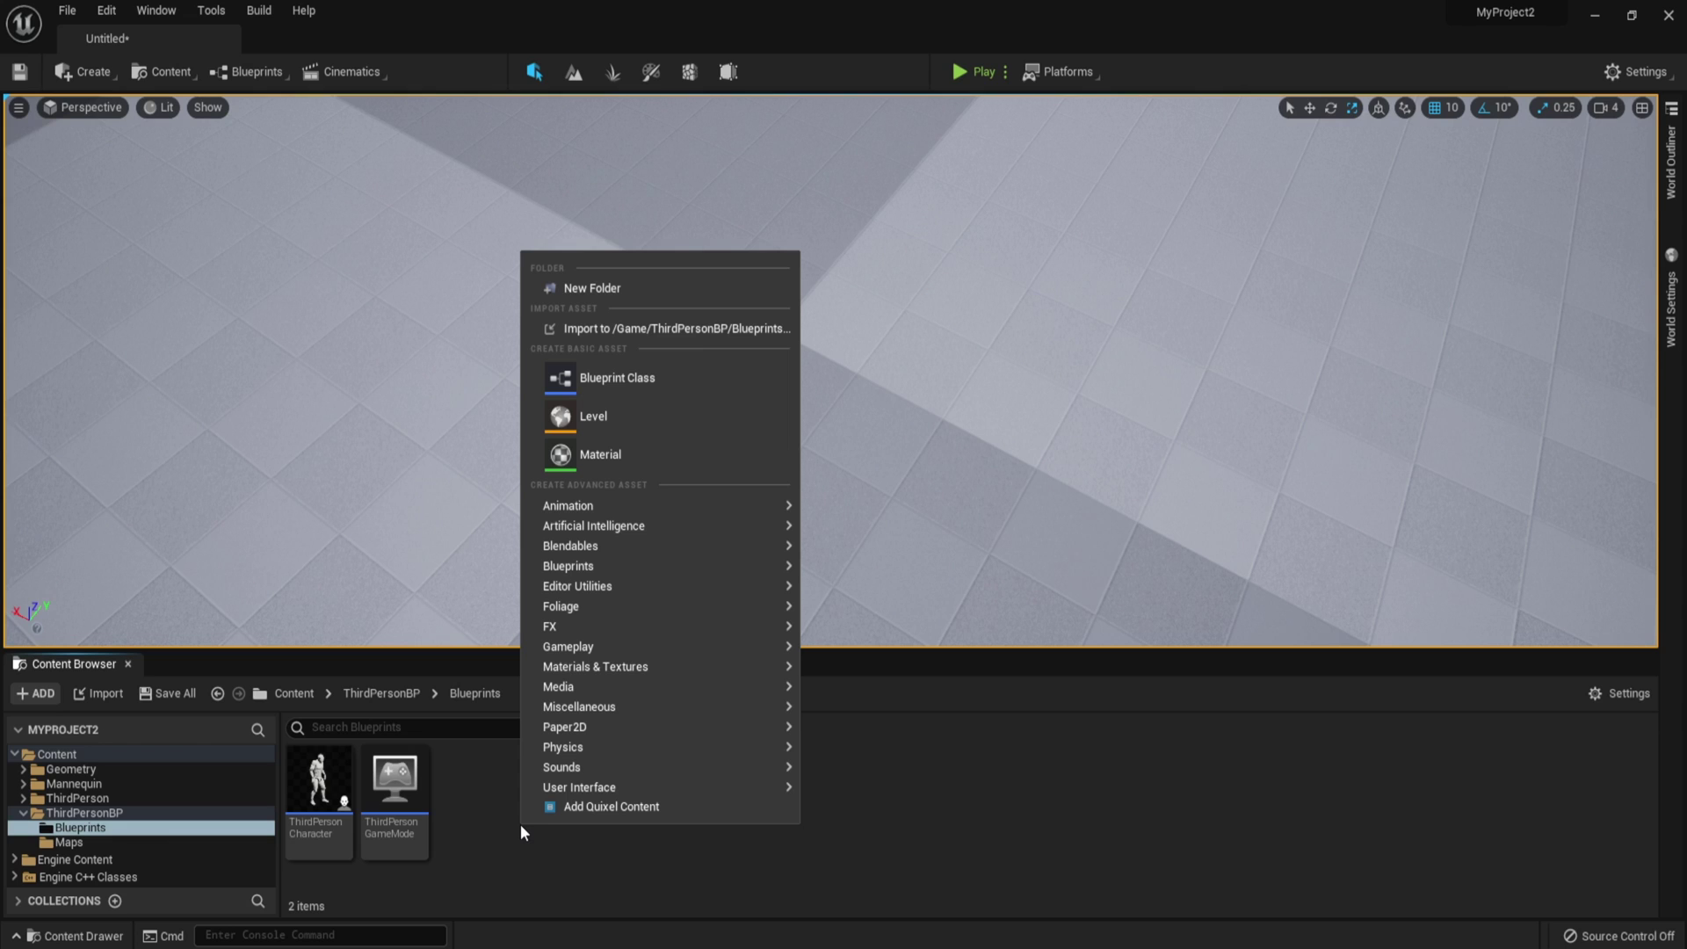
click(511, 827)
right_click(555, 817)
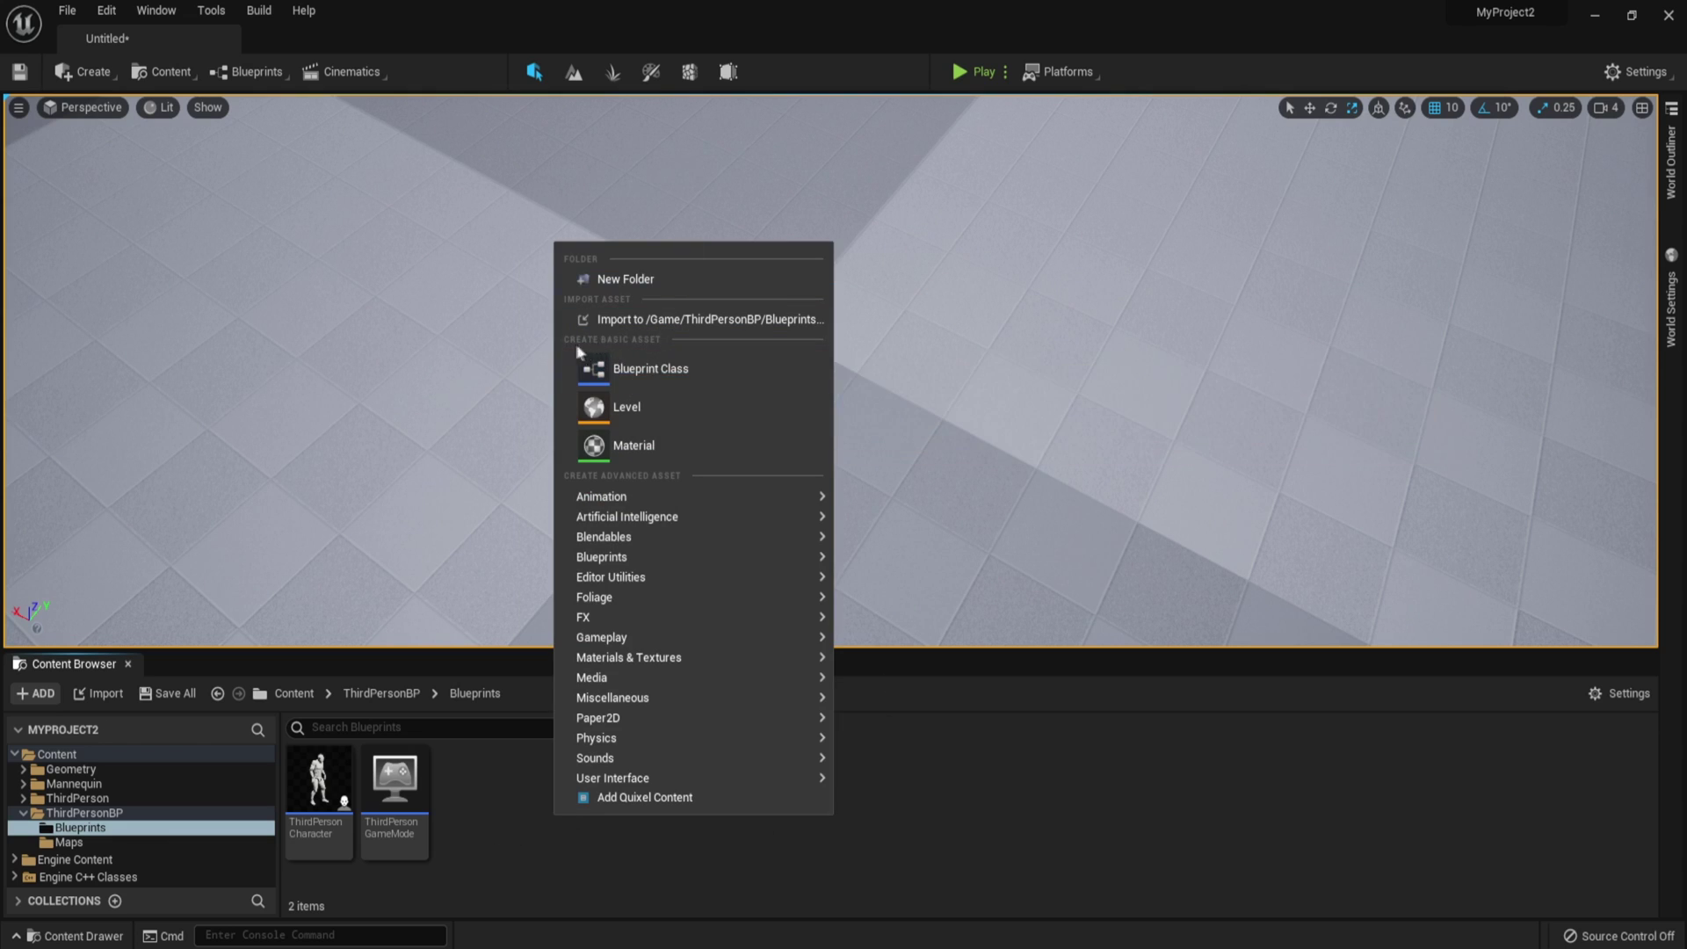
click(660, 374)
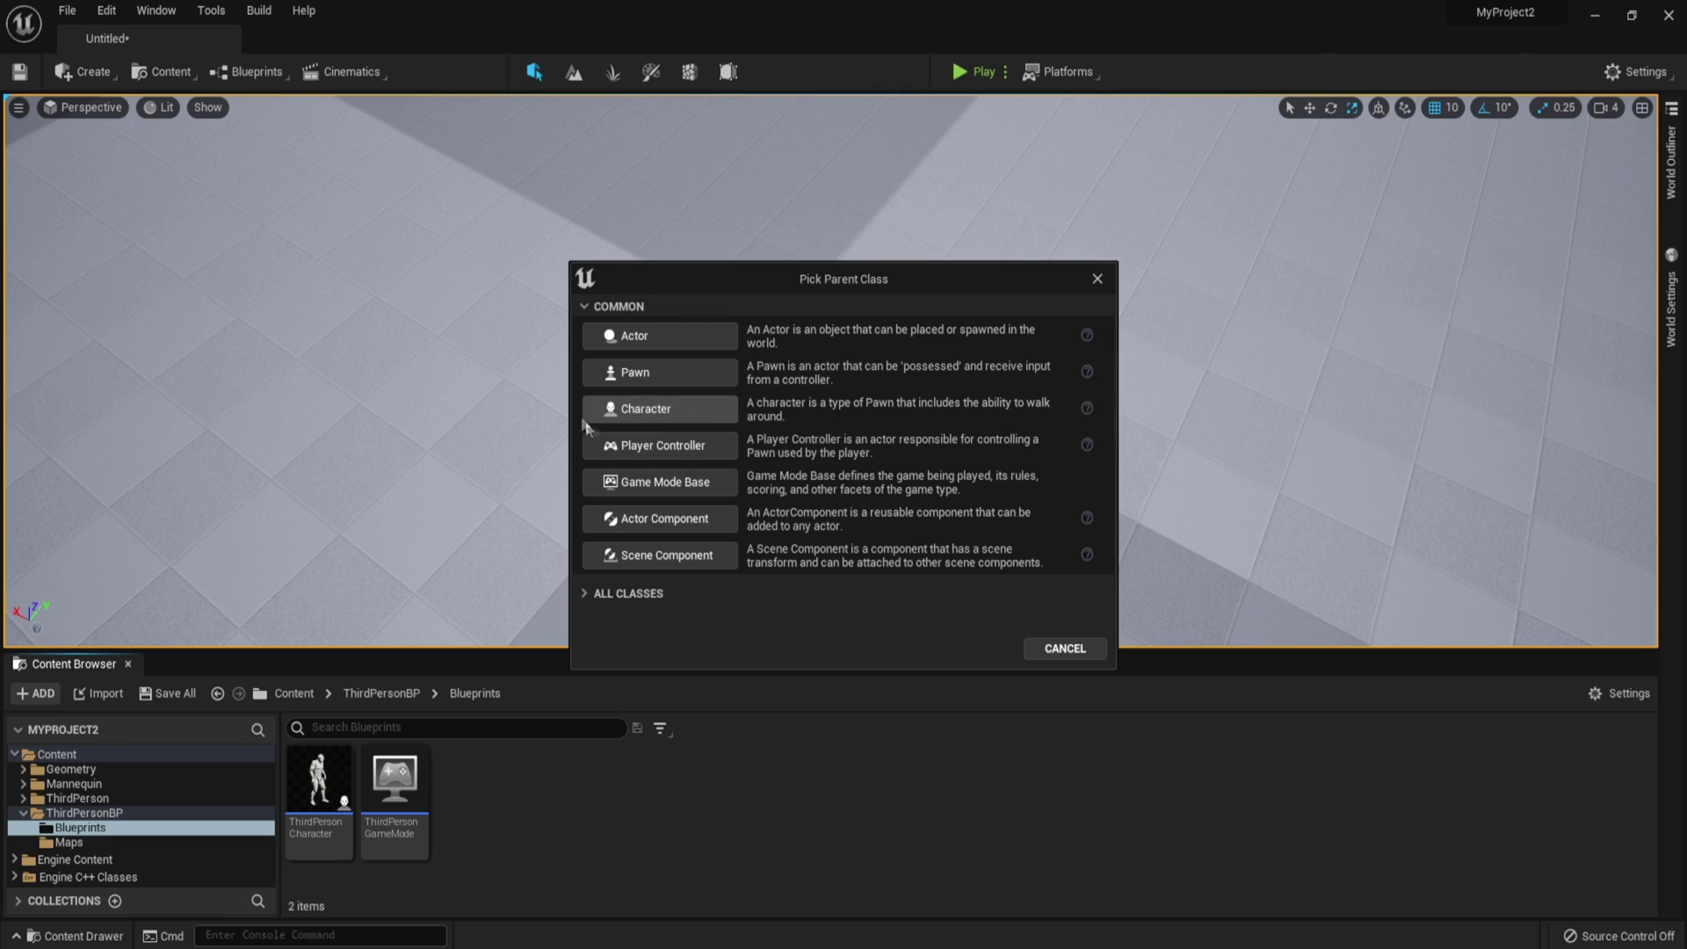
click(634, 337)
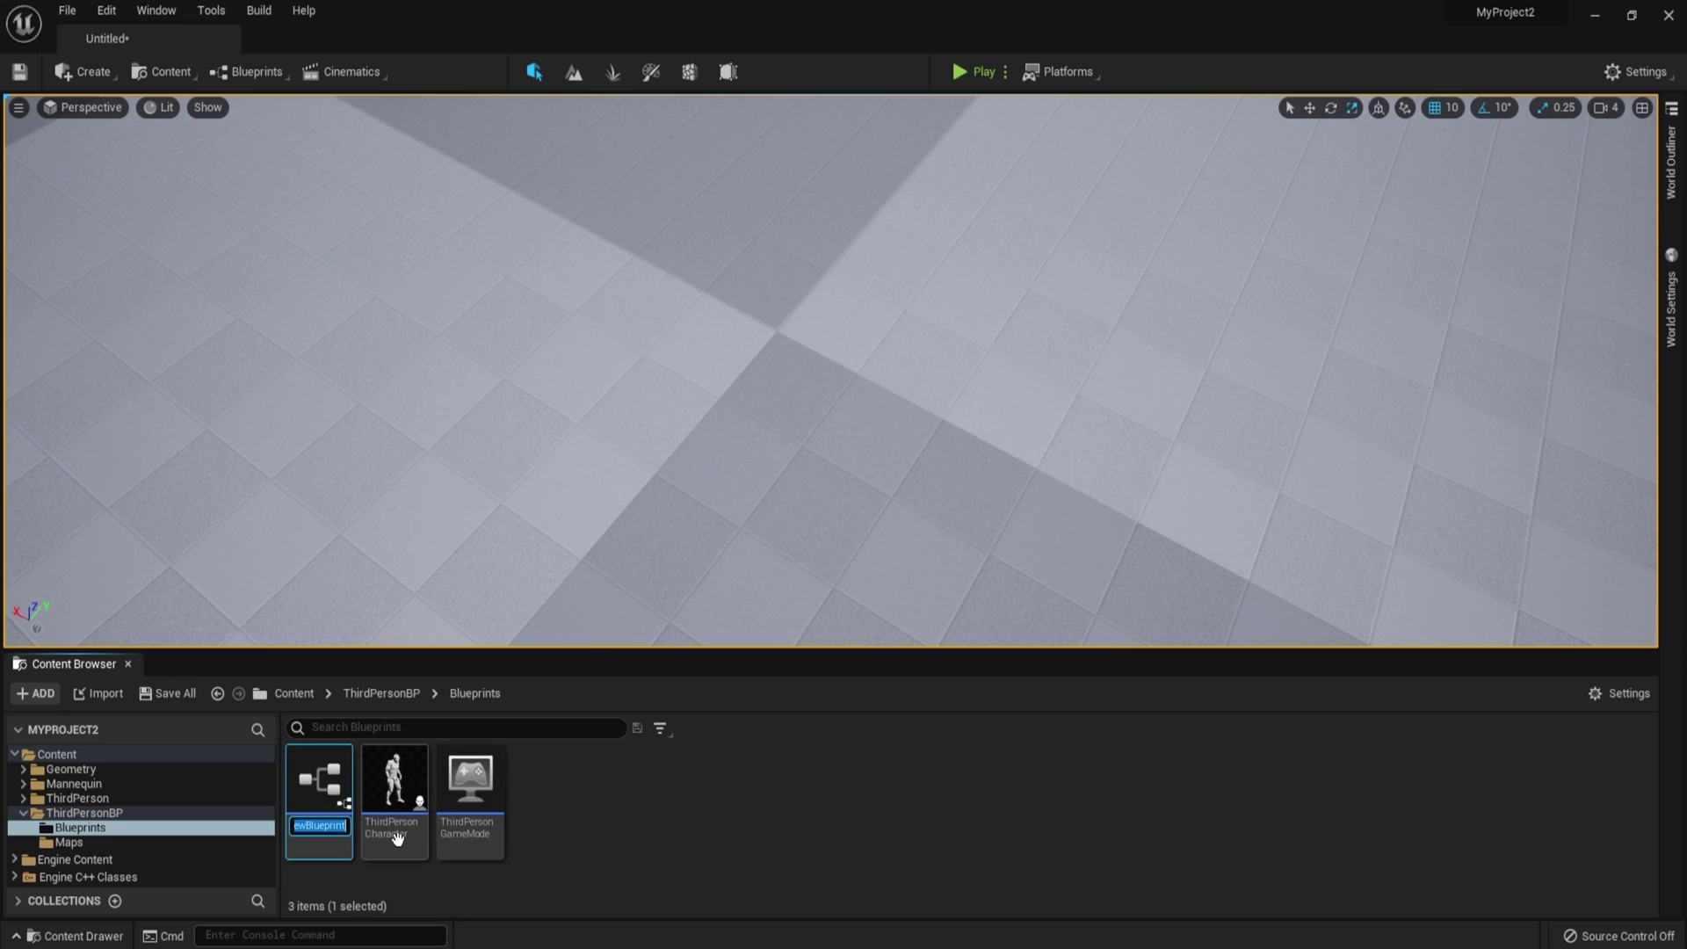
- Name the new Actor Blueprint BP_Actor
text(BP_Actor)
key(Return)
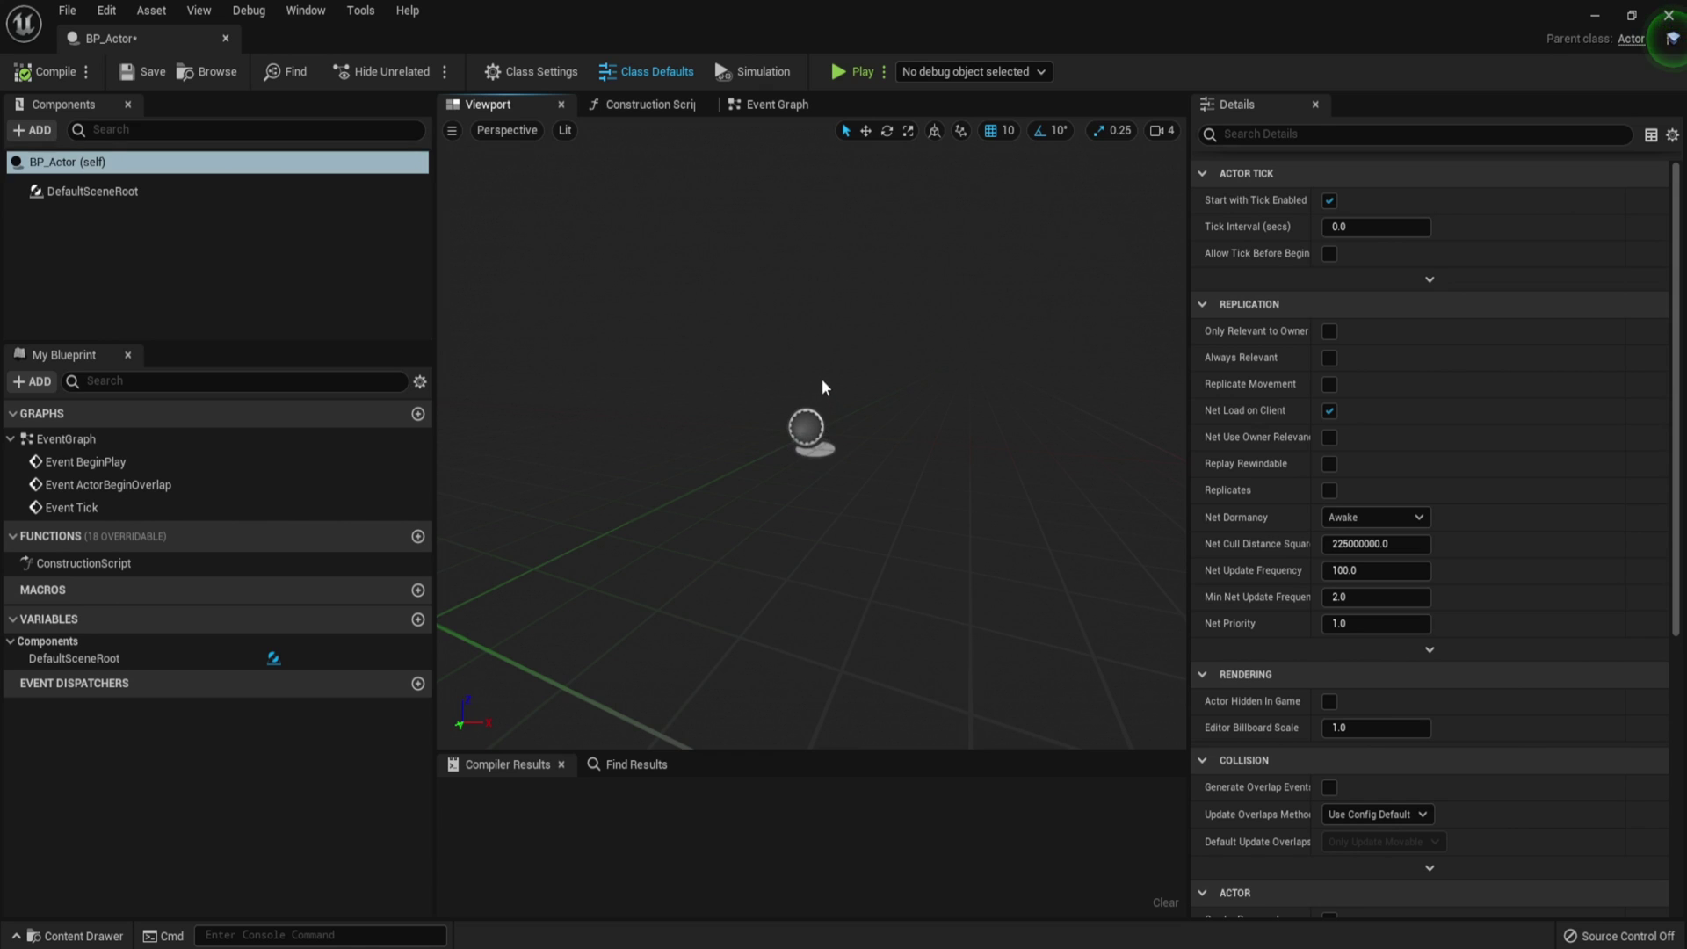
- Add a Static Mesh component to BP_Actor, keeping the default name StaticMesh
click(56, 215)
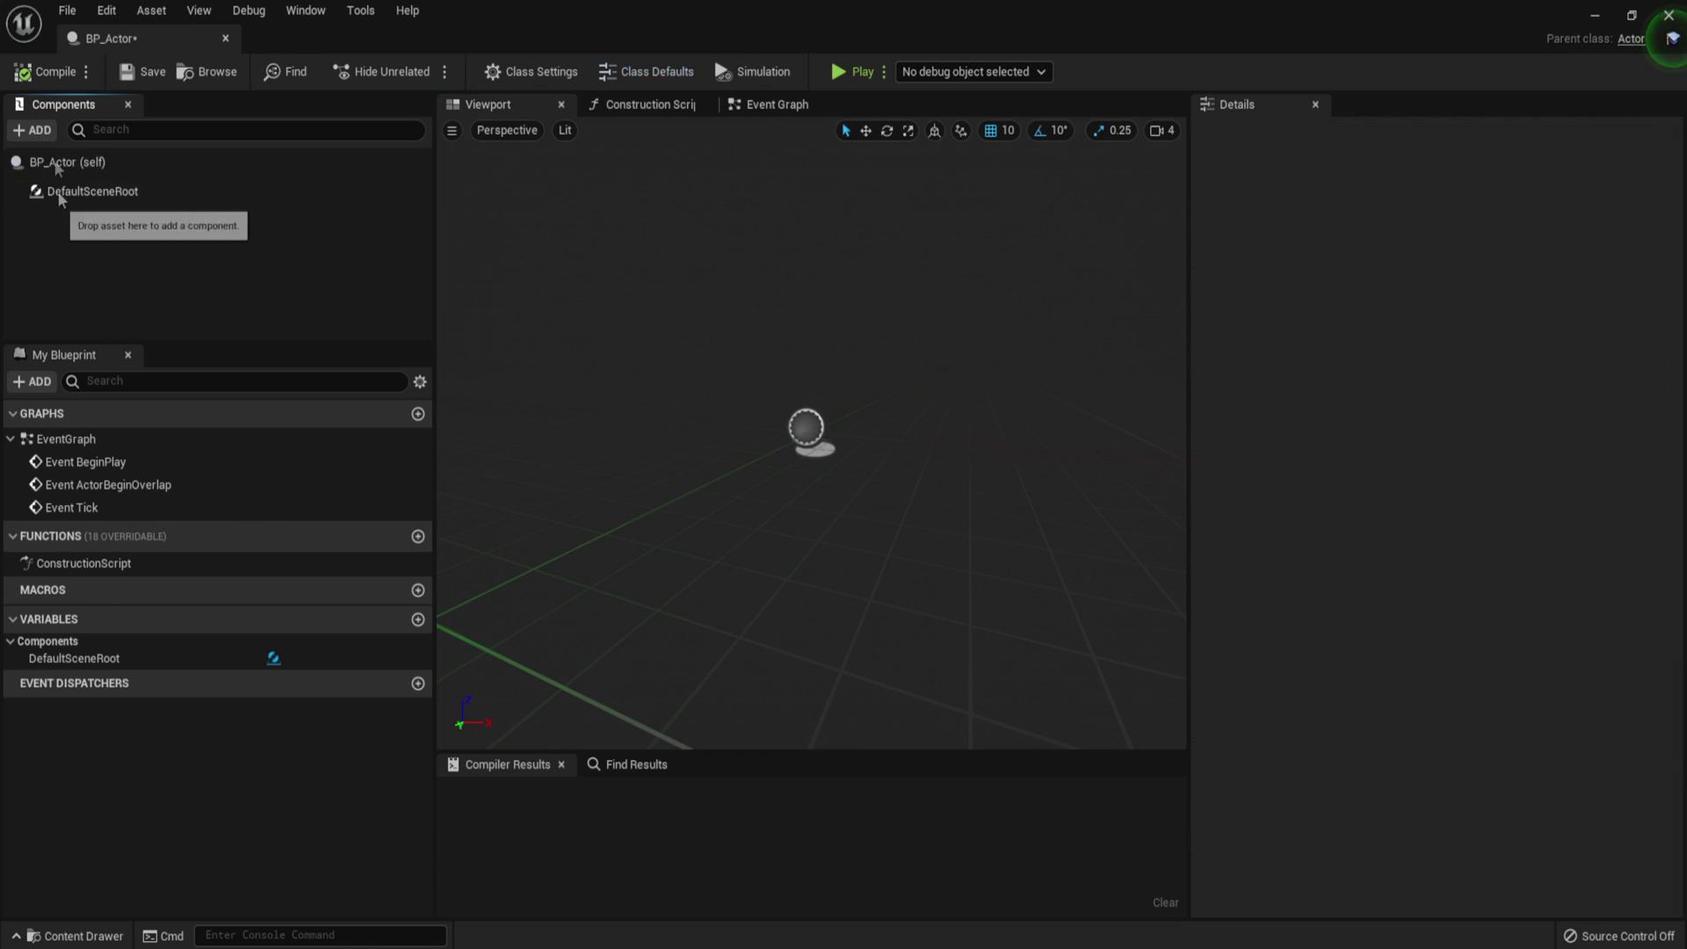
click(37, 135)
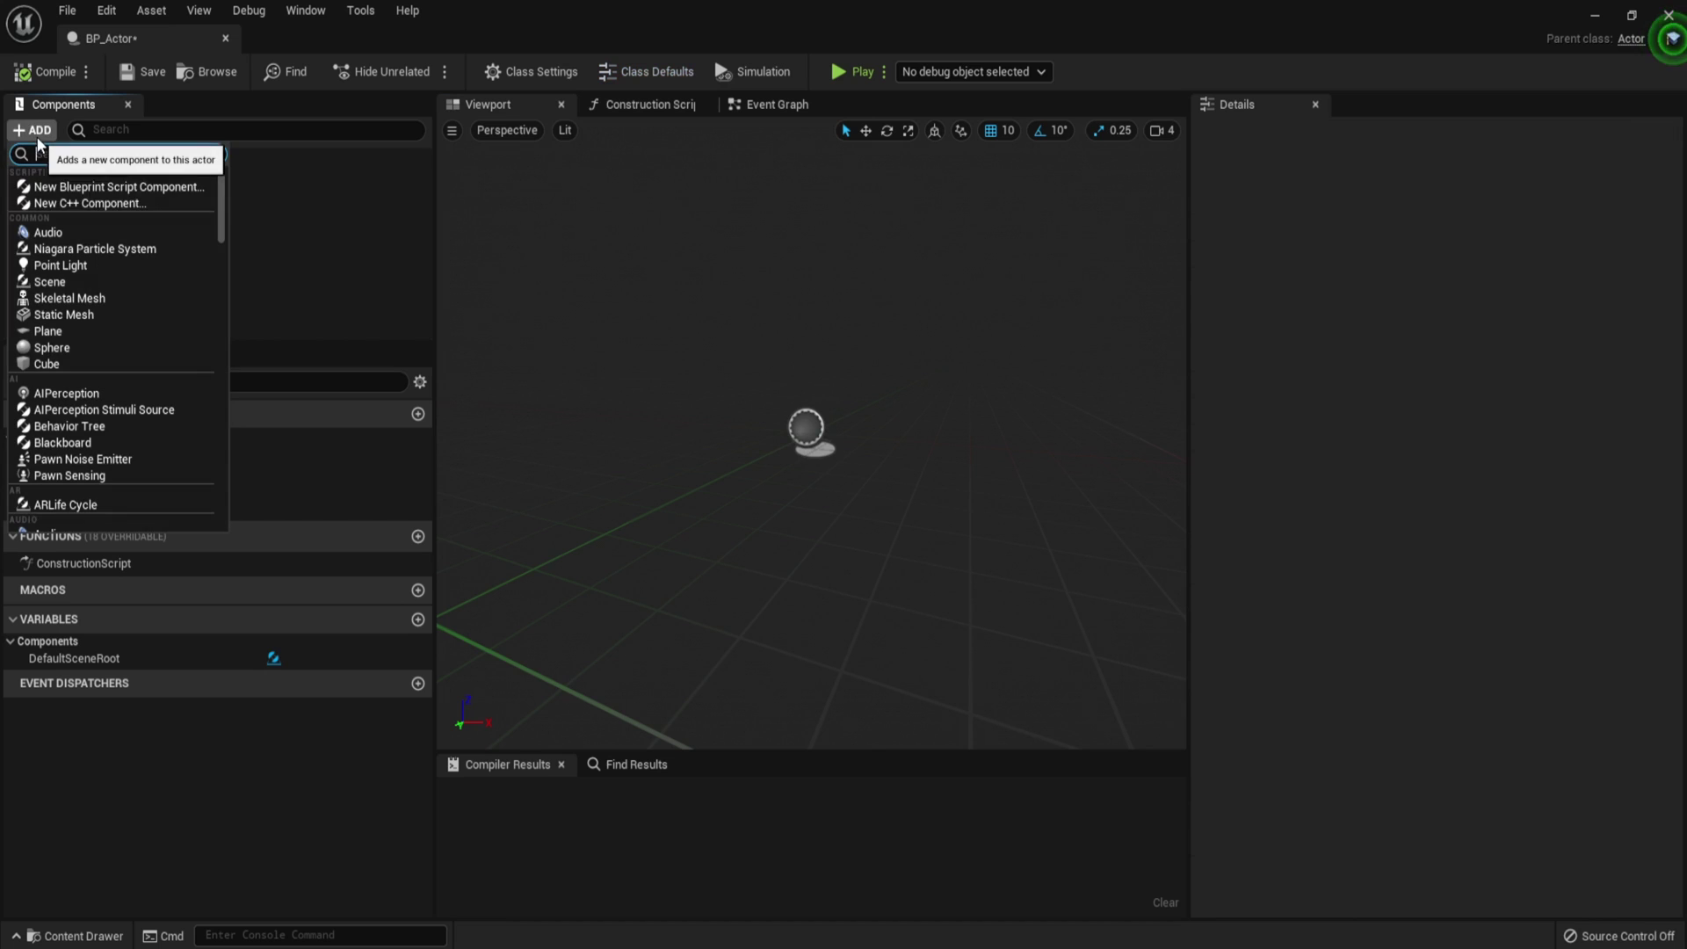
click(63, 315)
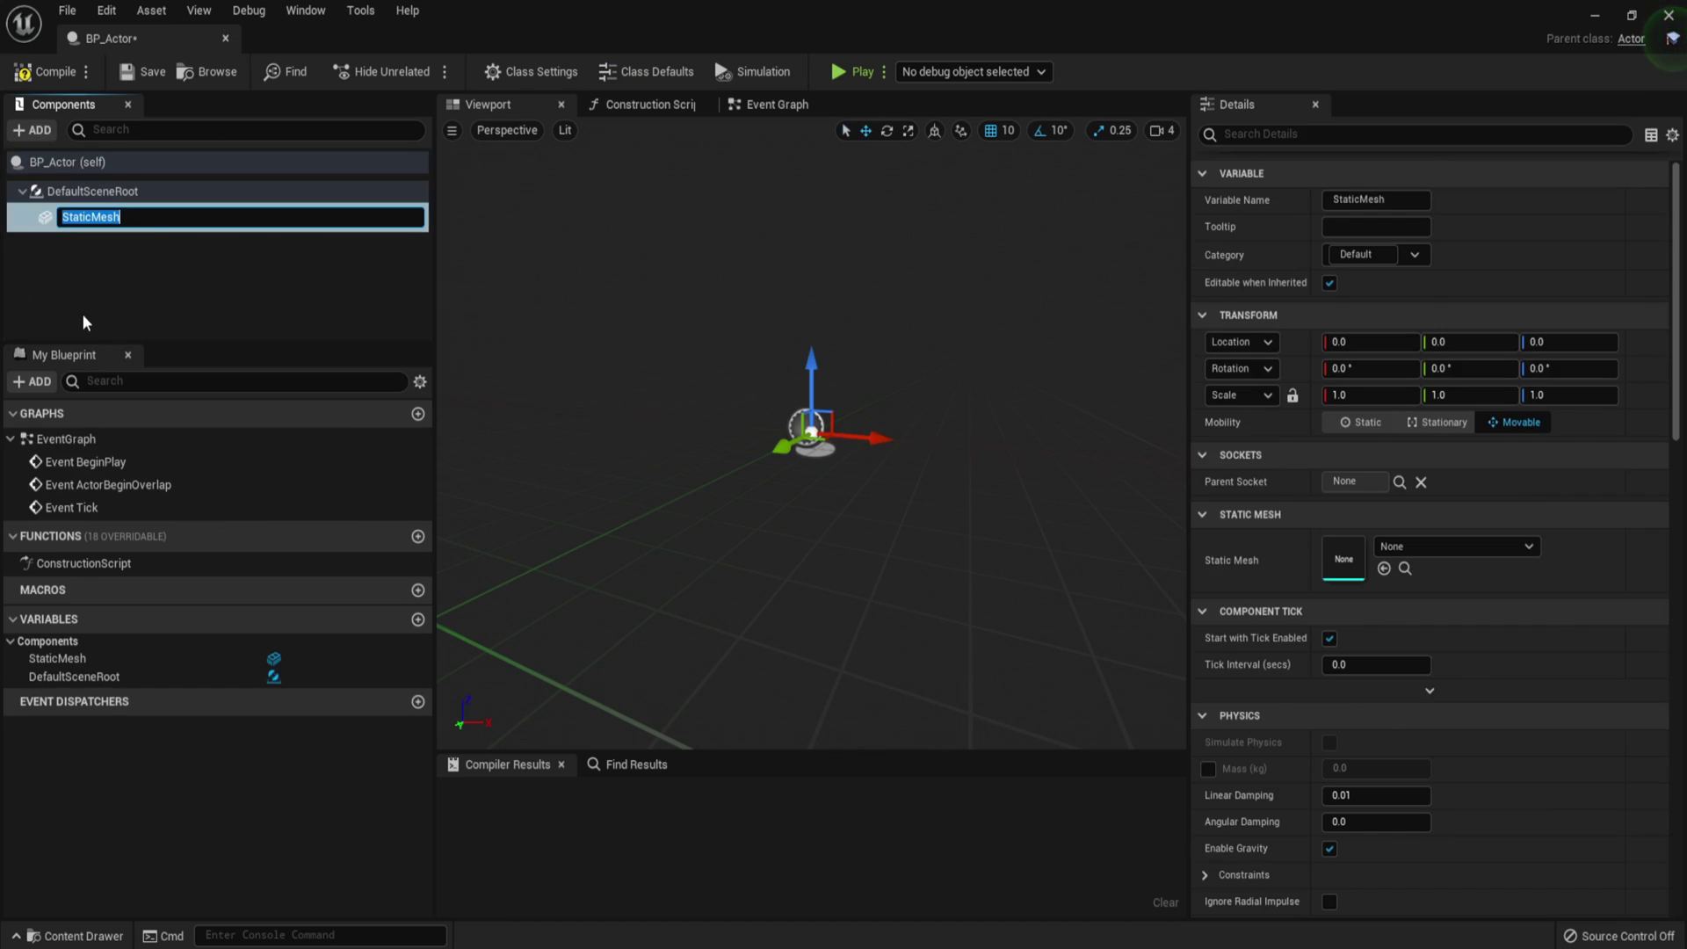
key(Return)
- Browse the list of addable components and close it without adding anything
click(37, 132)
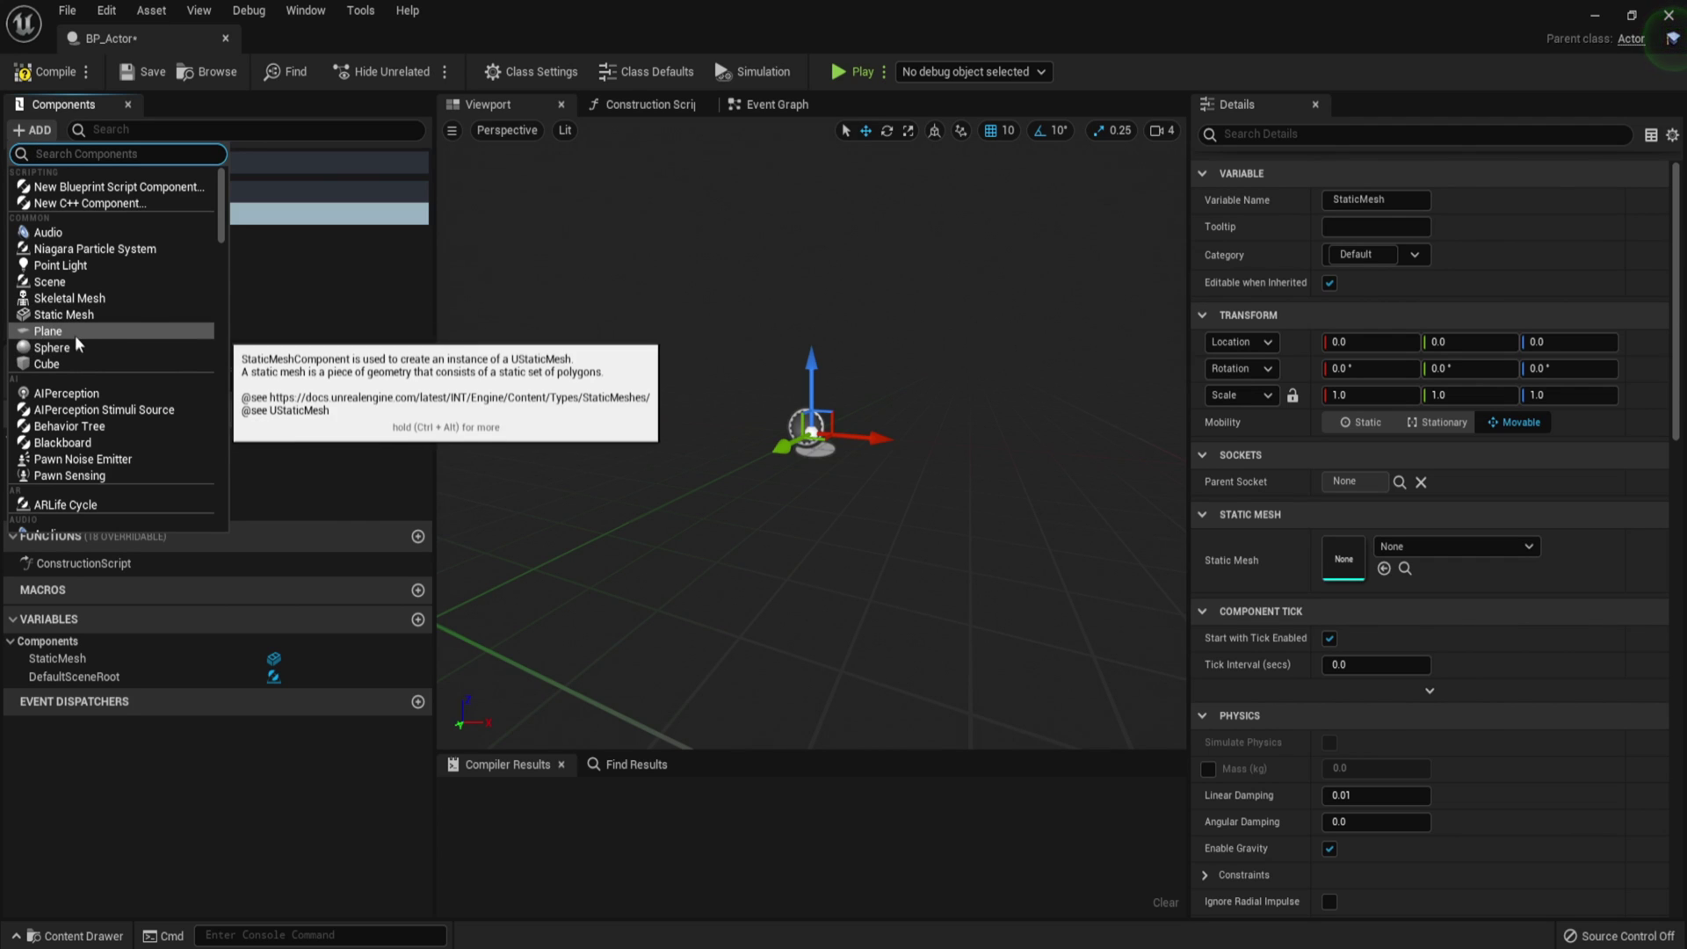
scroll(119, 415, down, 10)
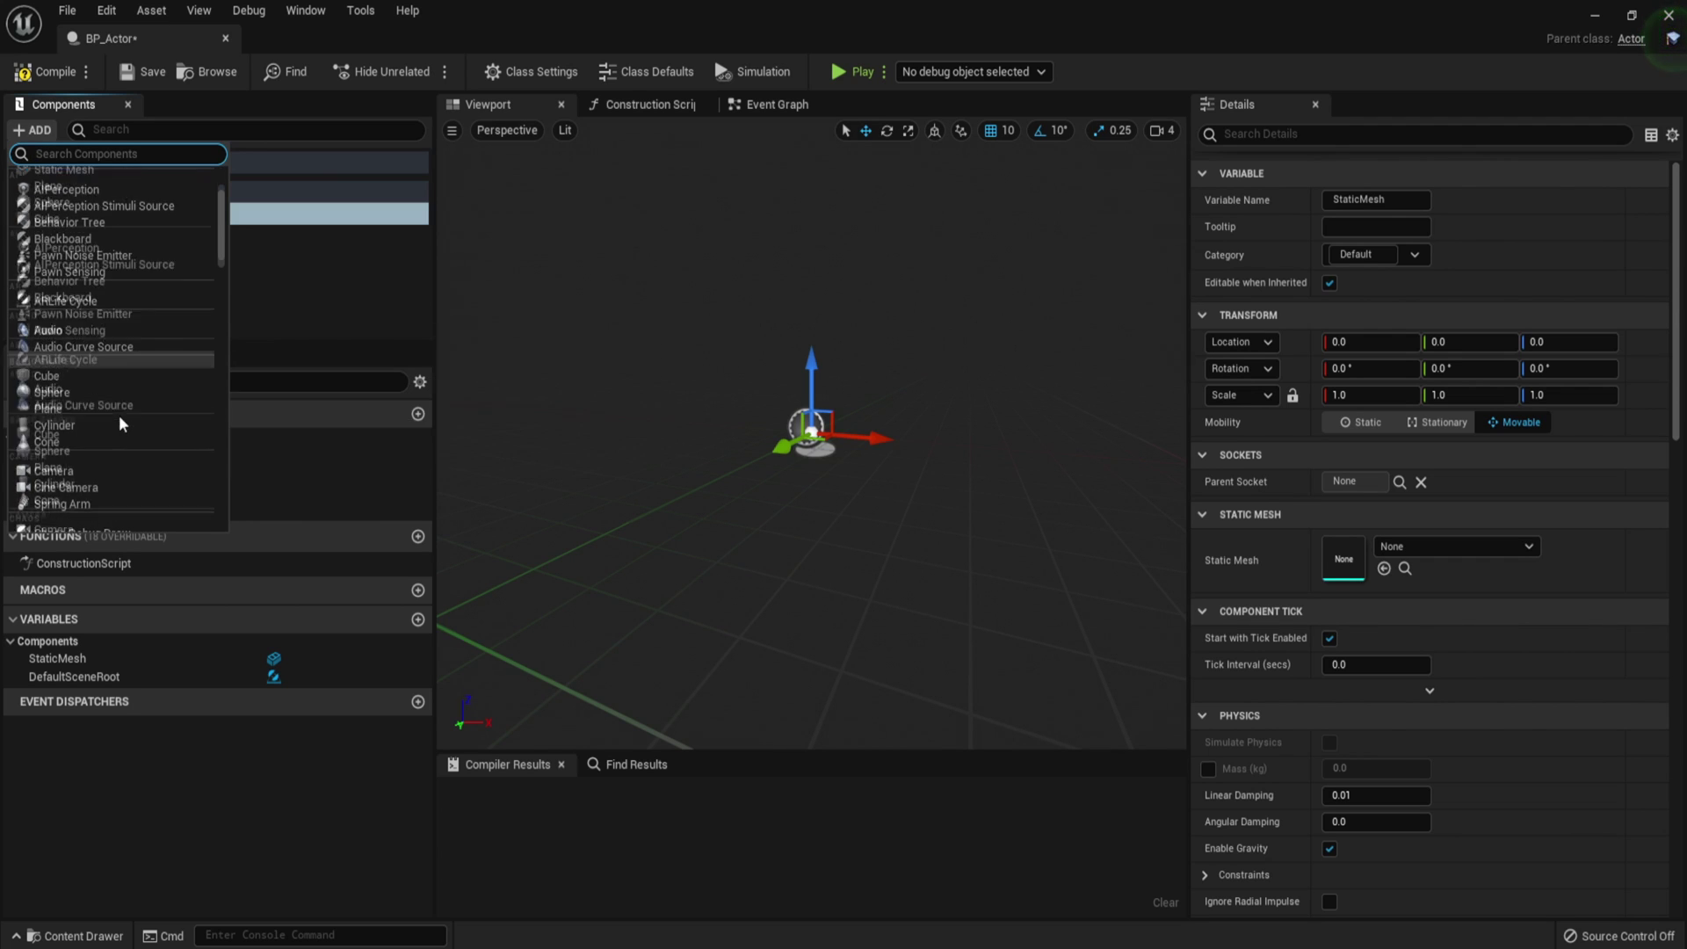
scroll(130, 400, down, 12)
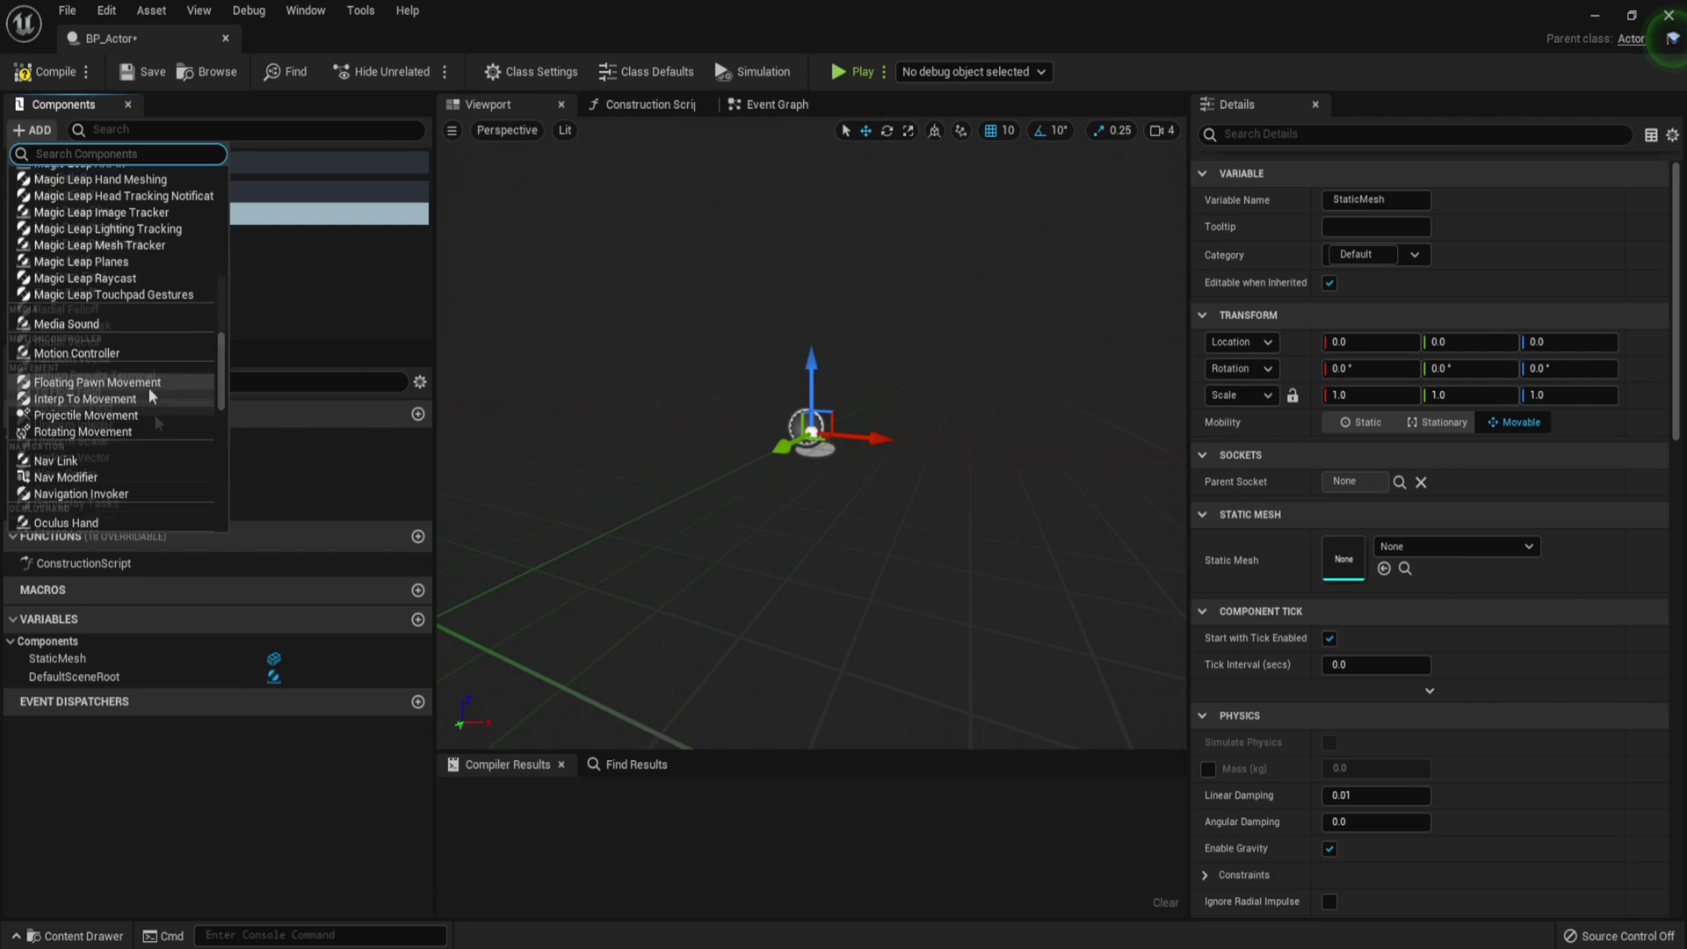
scroll(156, 391, down, 10)
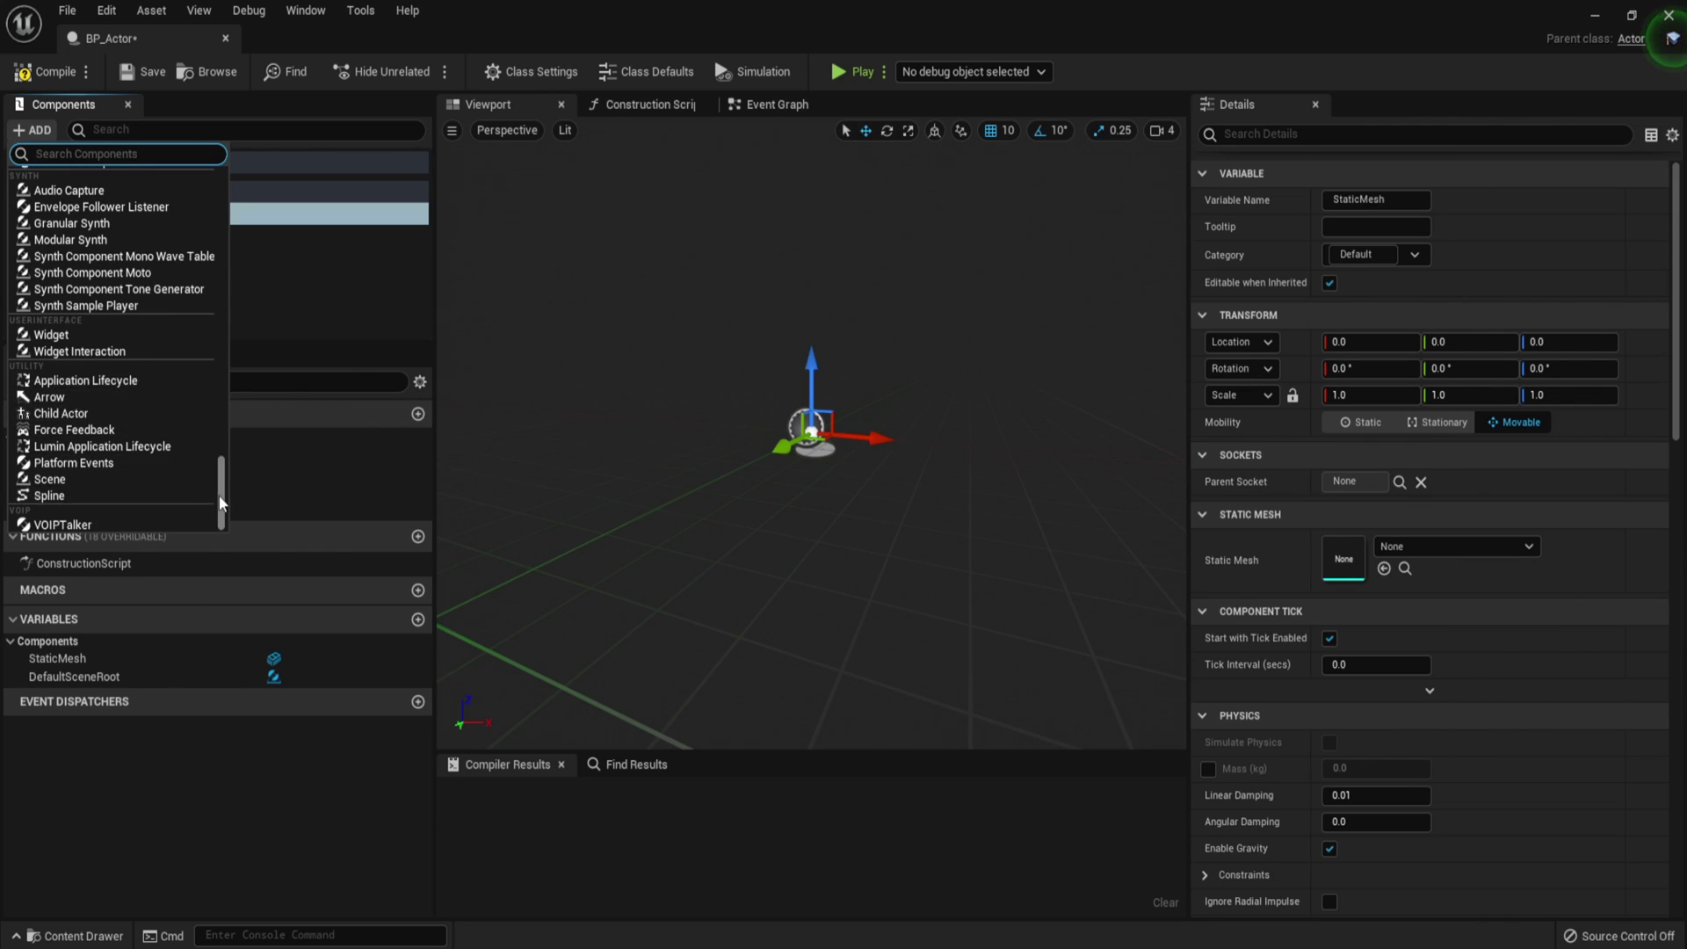
drag(221, 502, 177, 176)
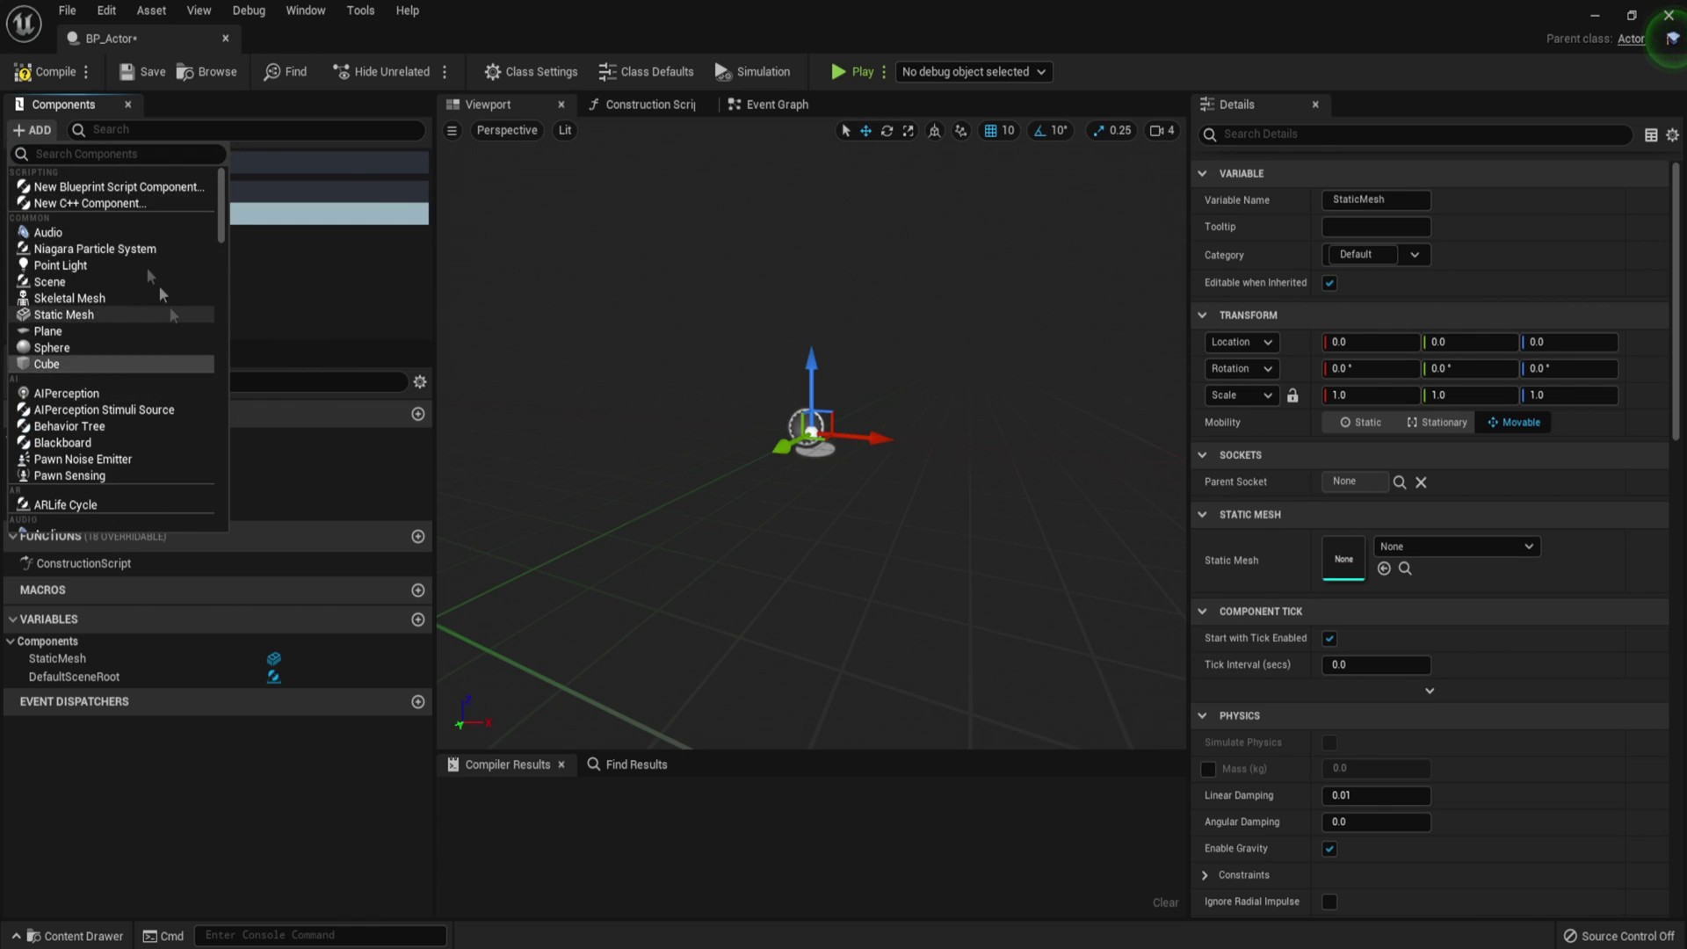
click(303, 320)
- Add a Cube component nested under StaticMesh, named Cube
click(67, 214)
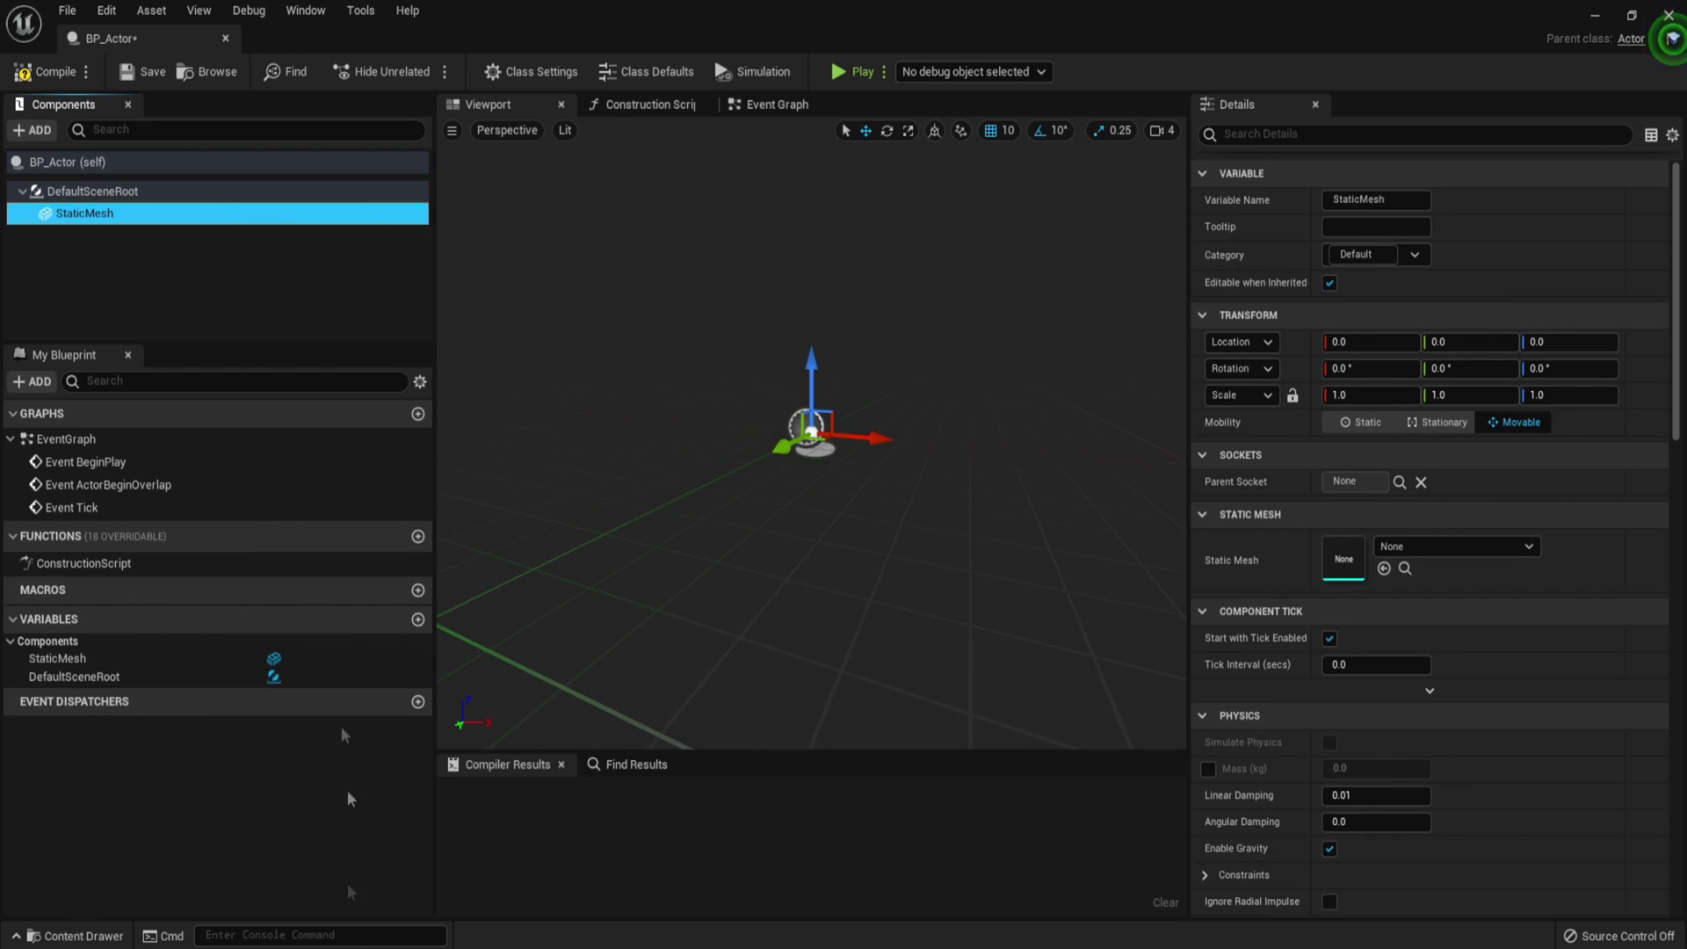
click(32, 130)
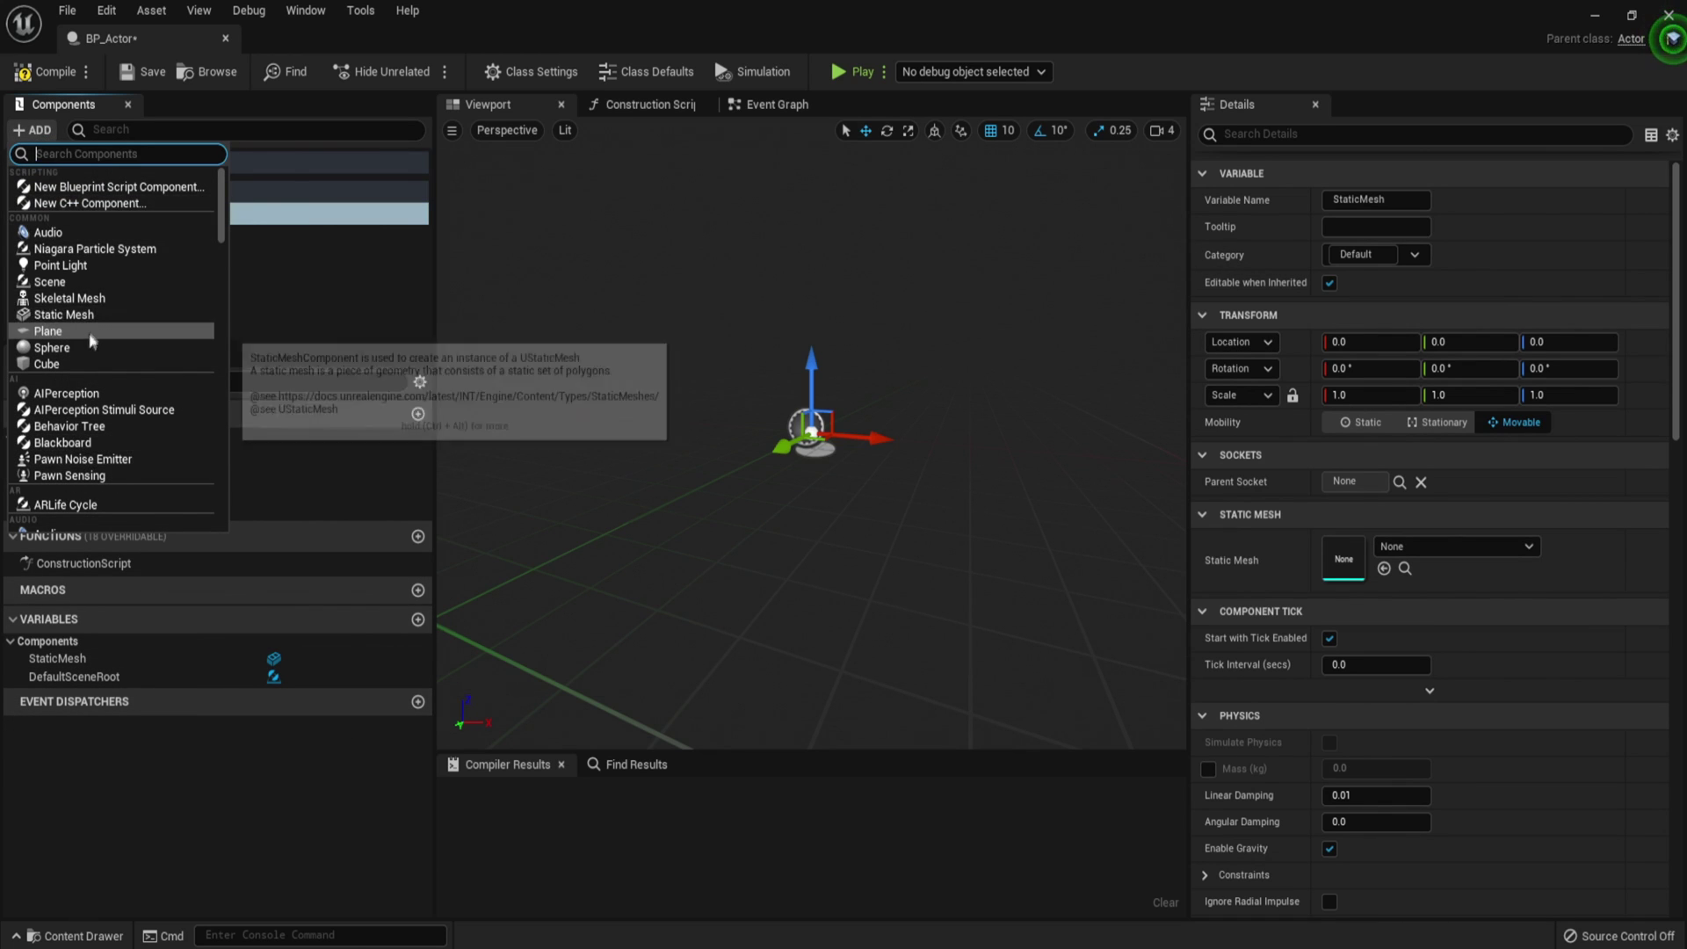
click(61, 363)
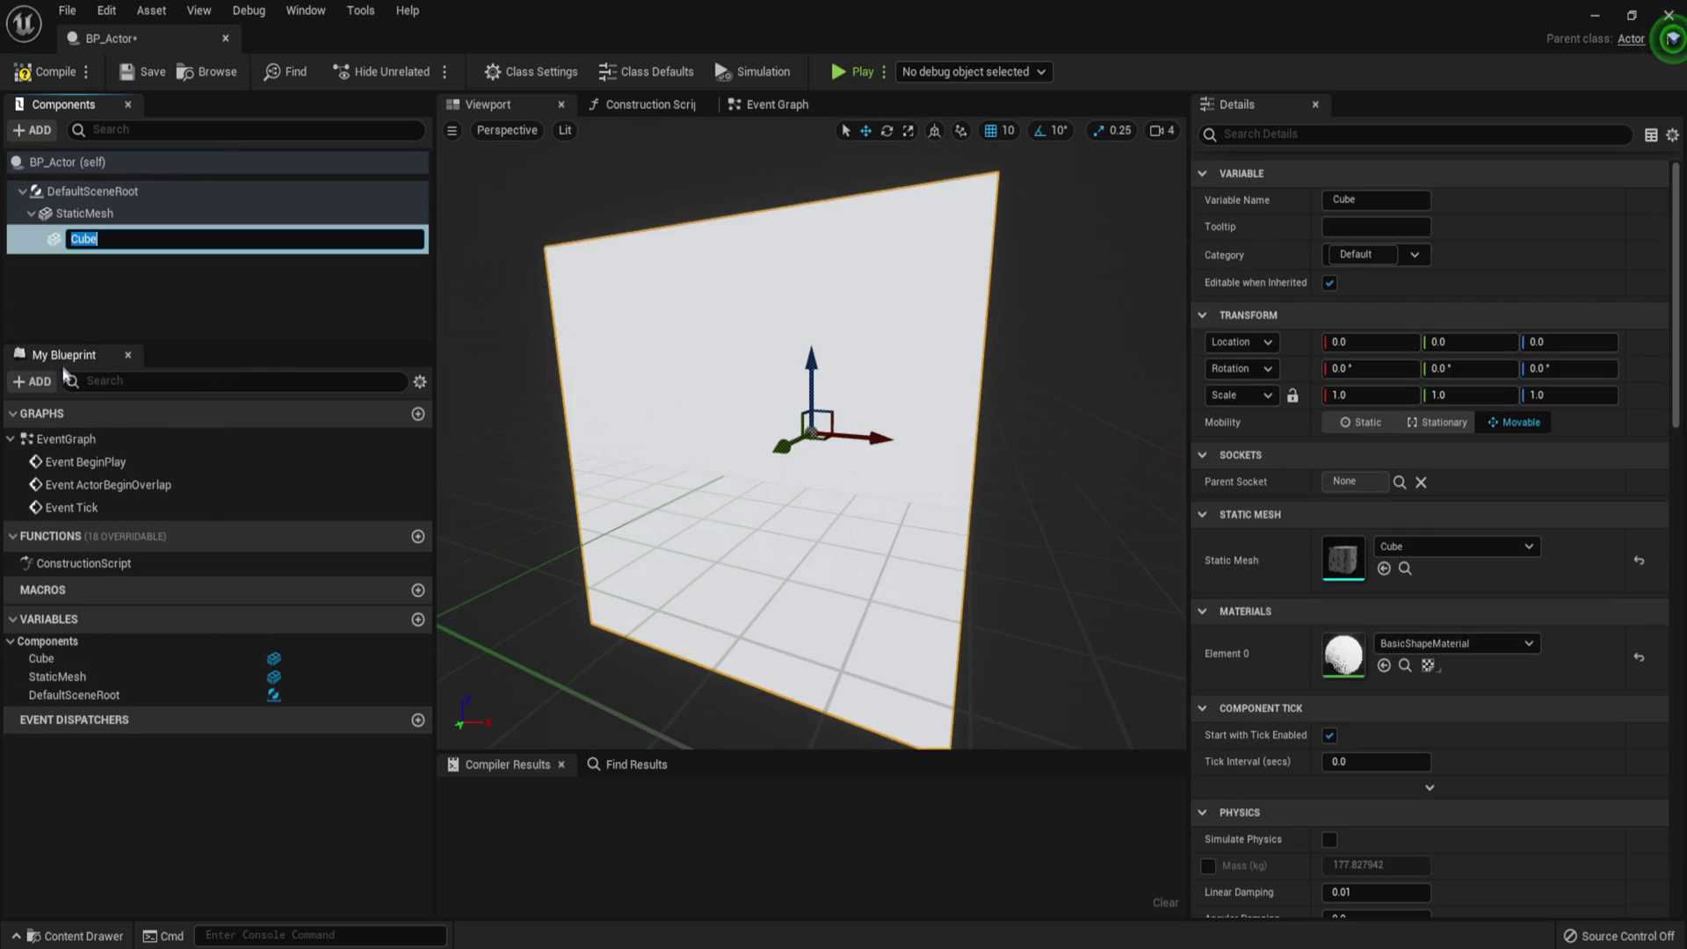
click(105, 272)
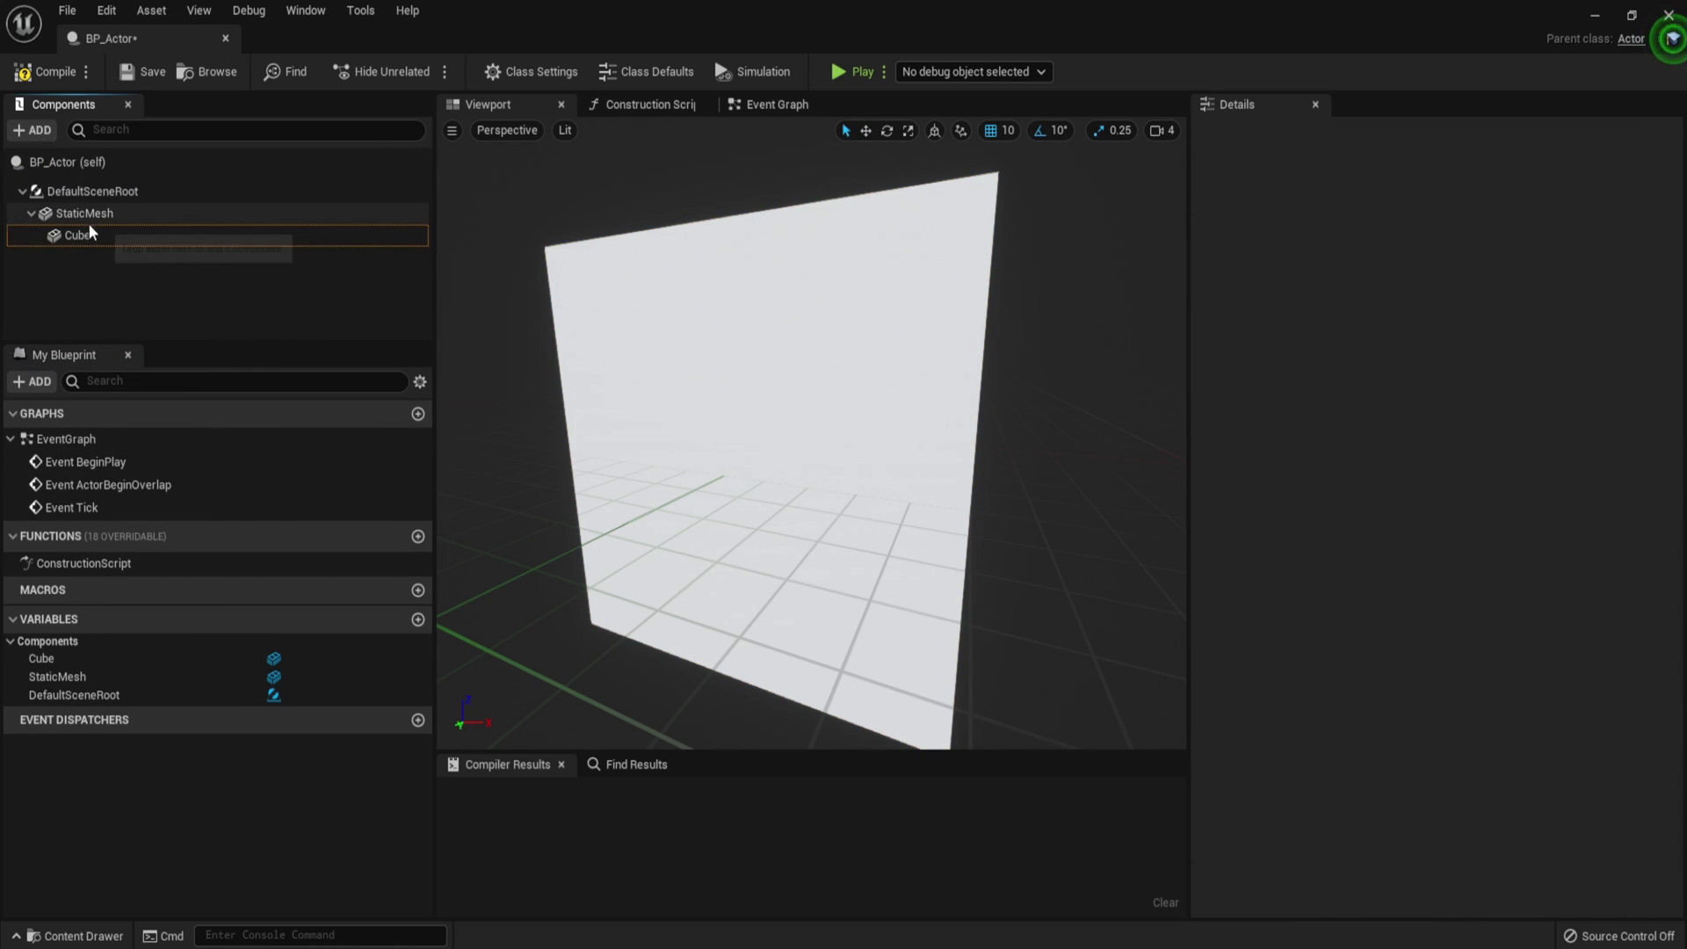
- Compare the Details of StaticMesh (no mesh) and Cube (Cube mesh)
click(85, 239)
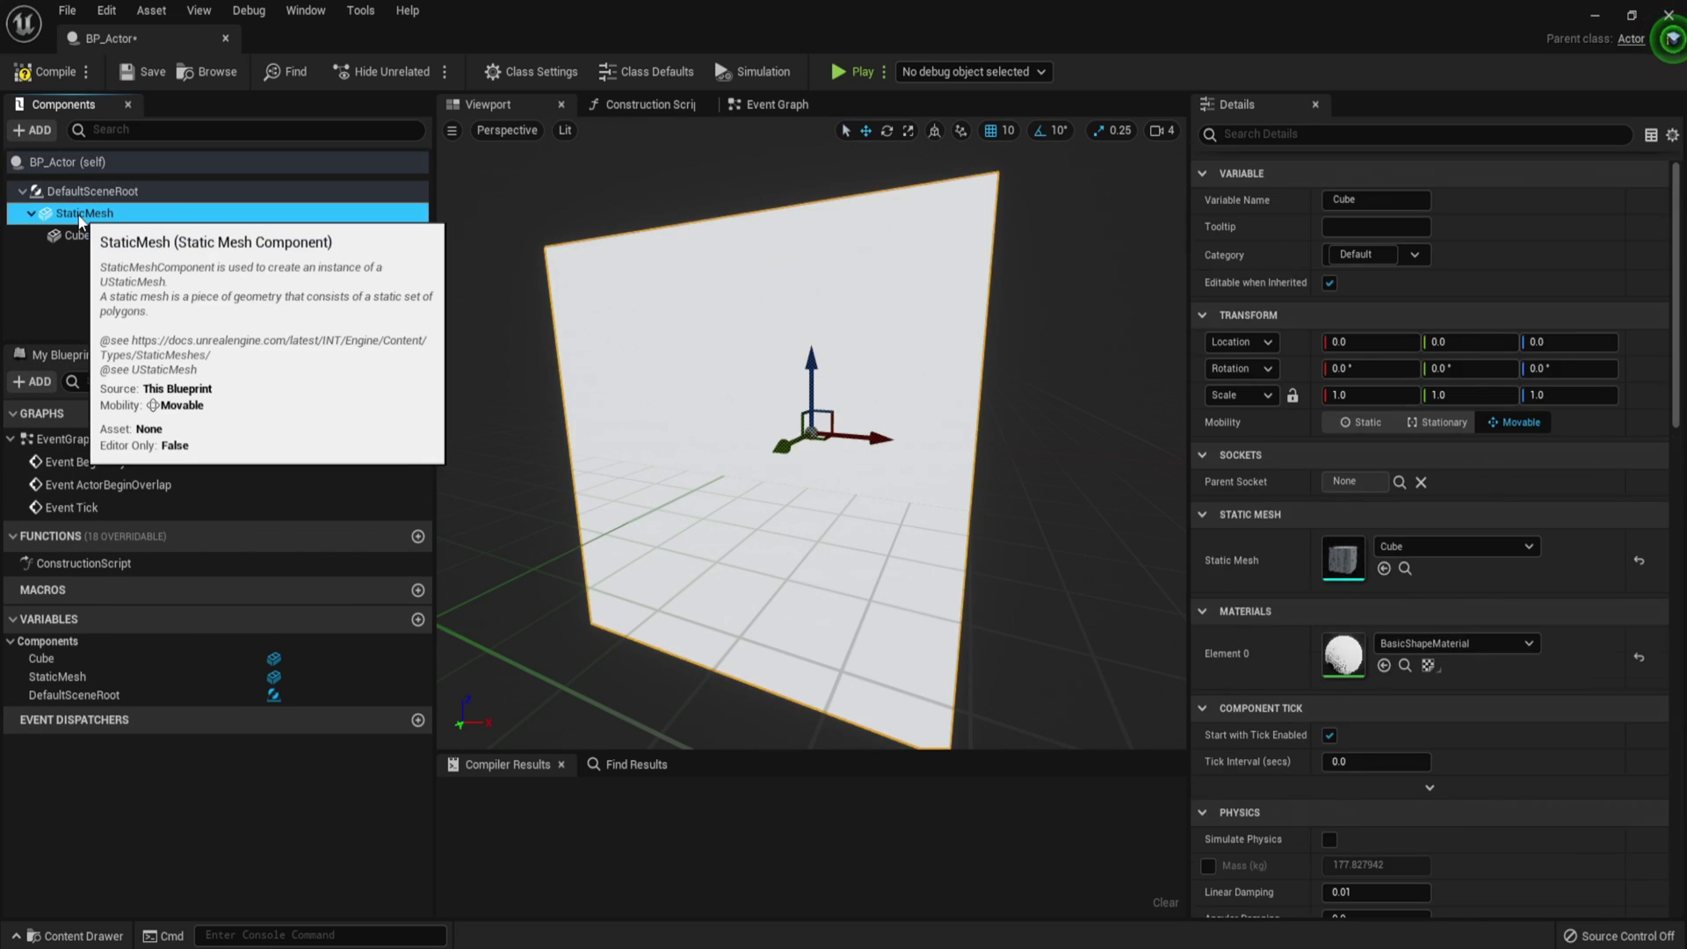
click(85, 219)
click(79, 235)
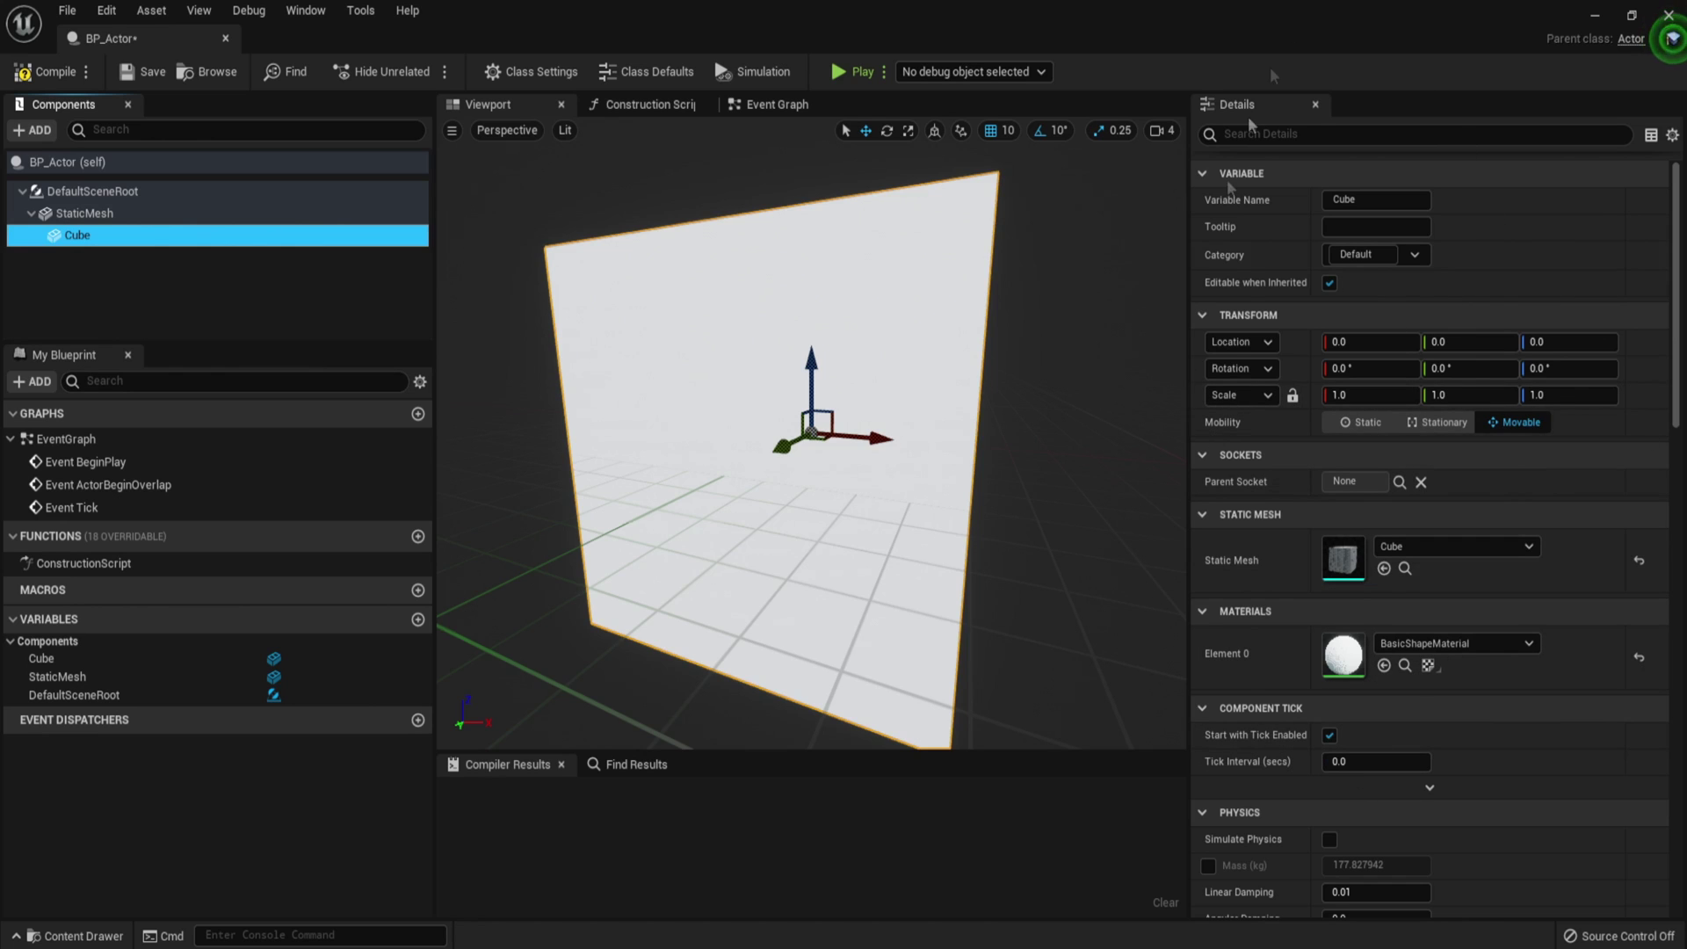
click(132, 214)
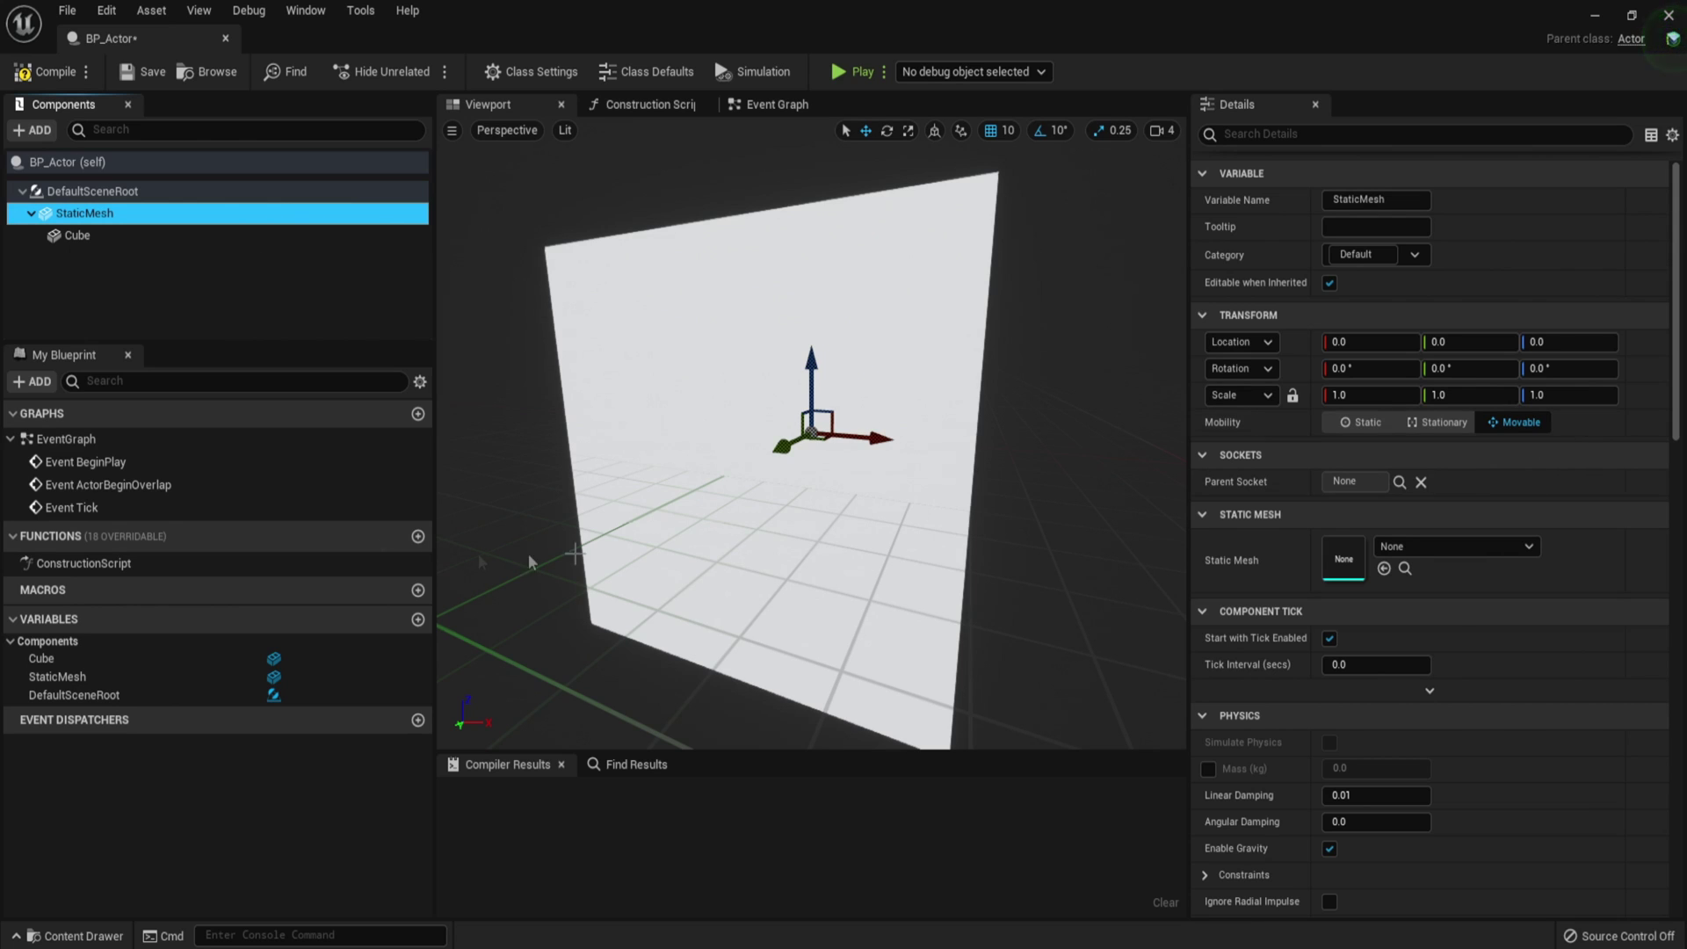
click(83, 237)
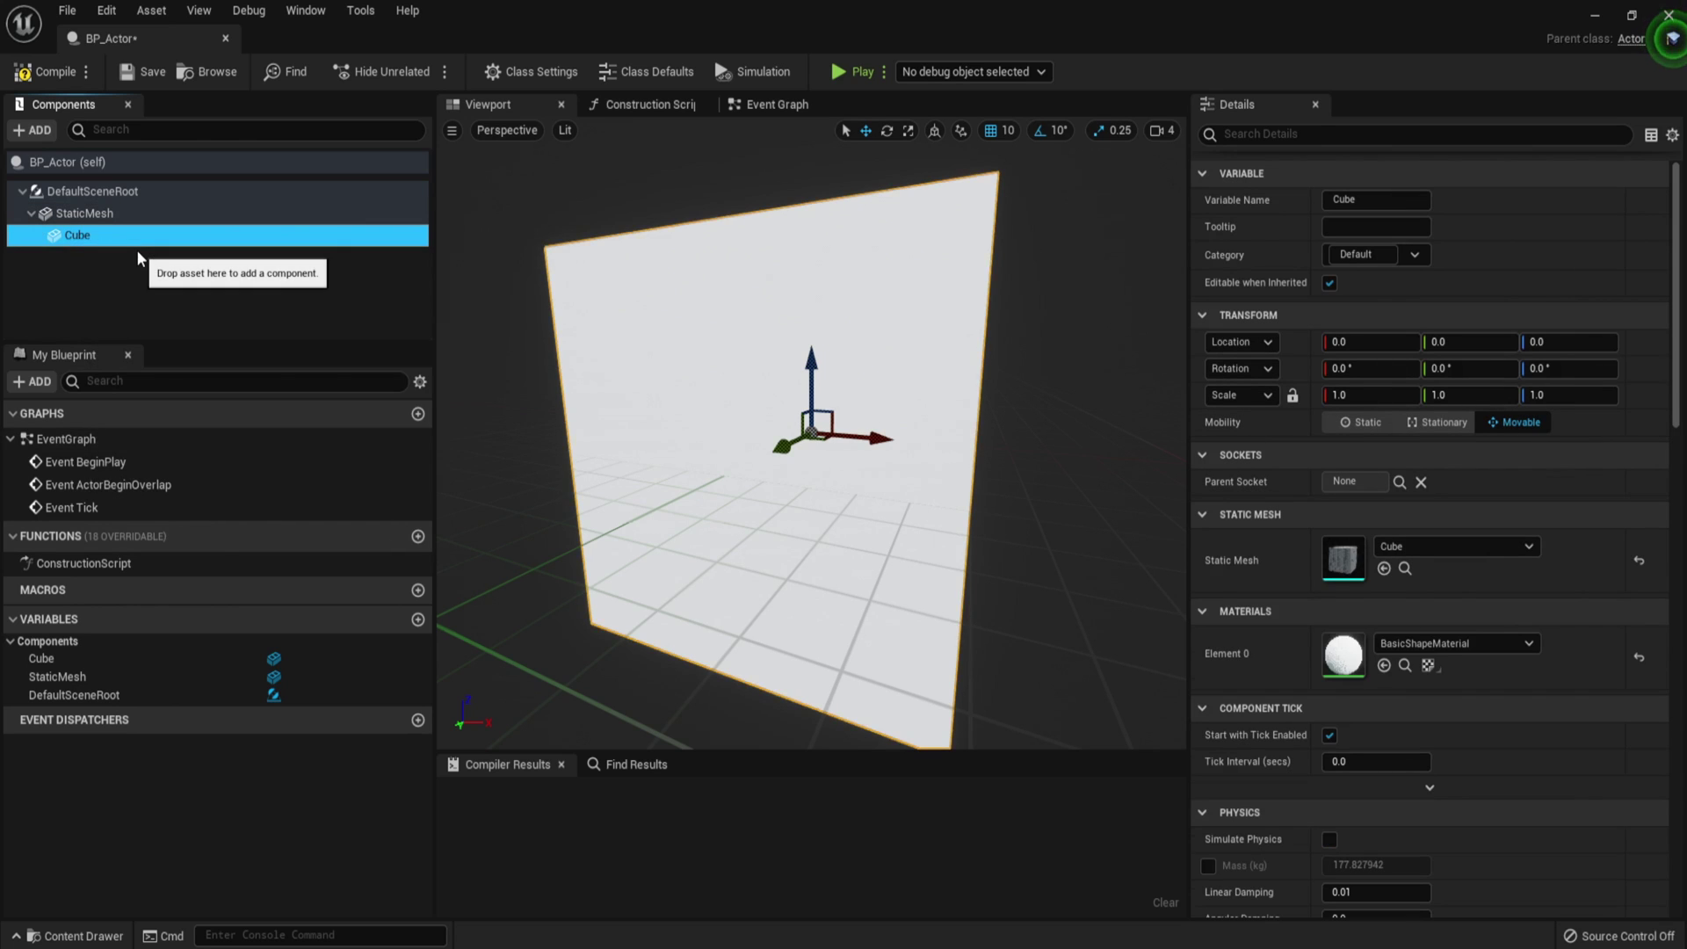
- Delete the Cube component and assign the BoundingBoxCorner mesh to StaticMesh
key(Delete)
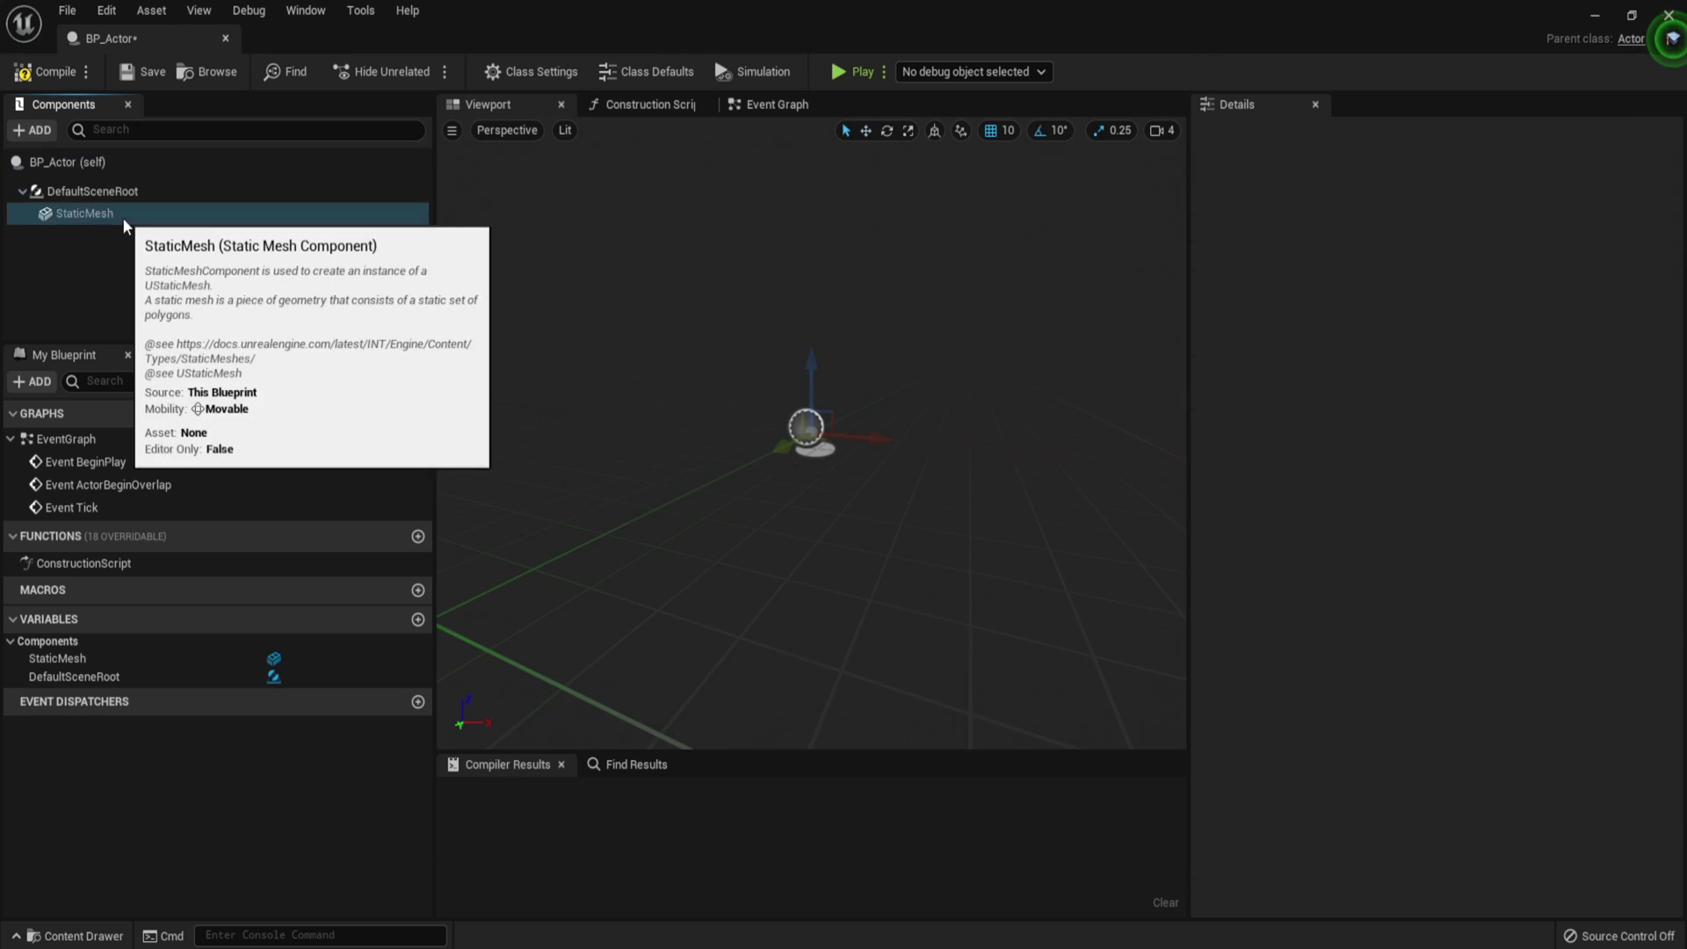
click(123, 216)
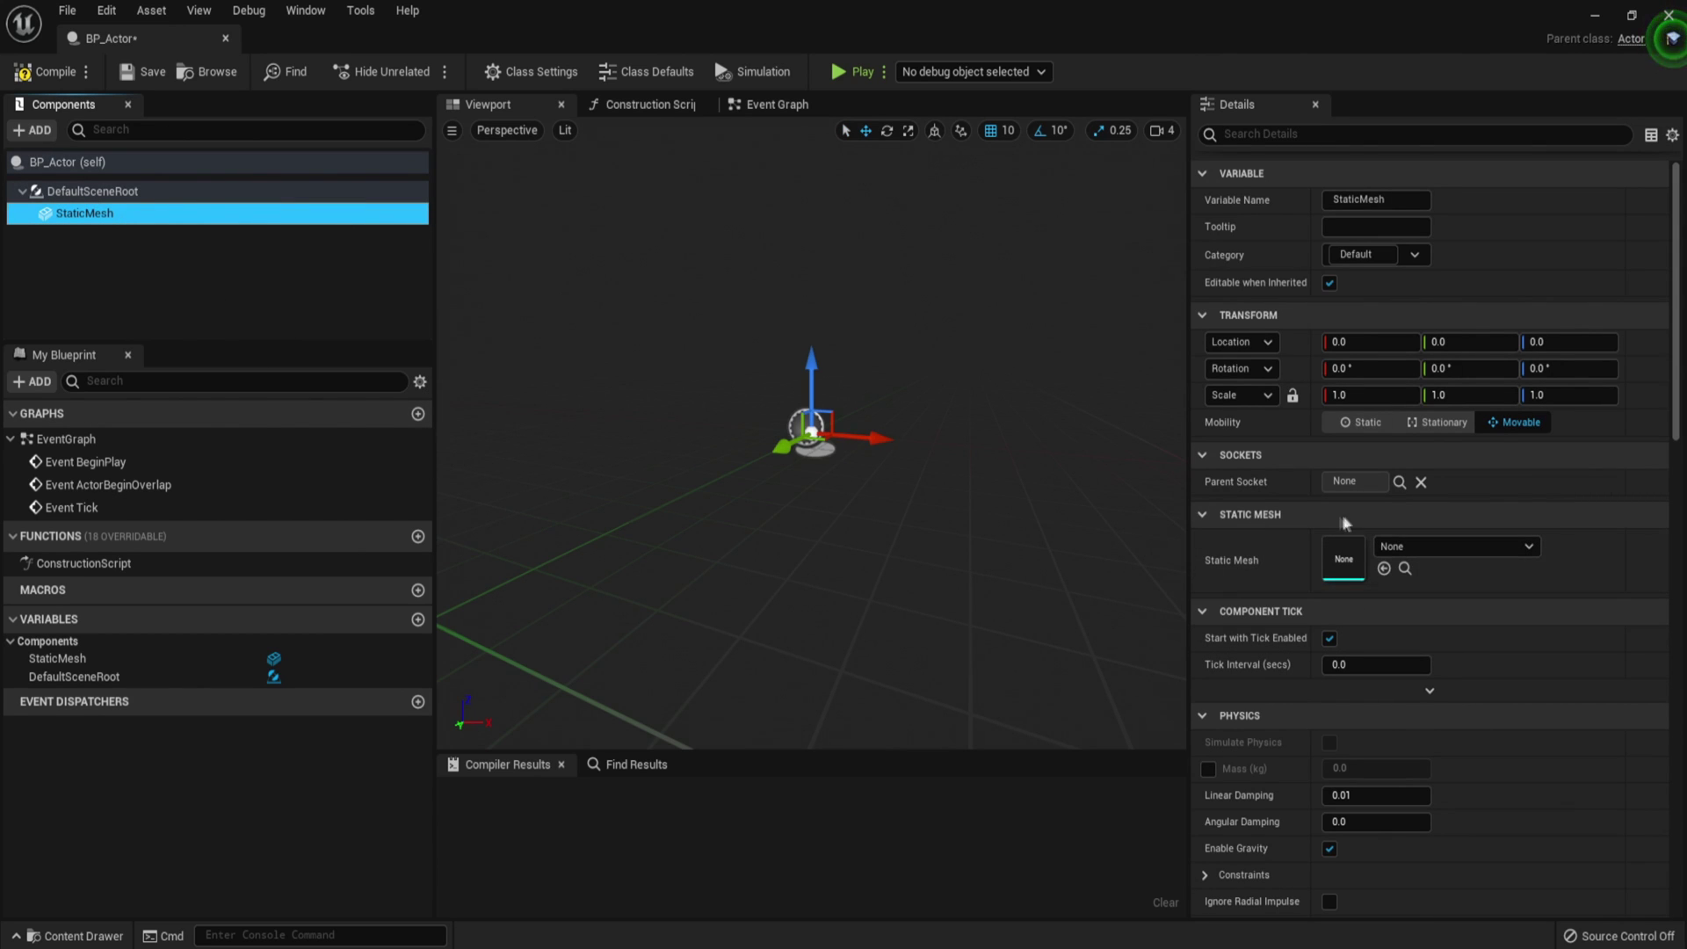
click(1426, 545)
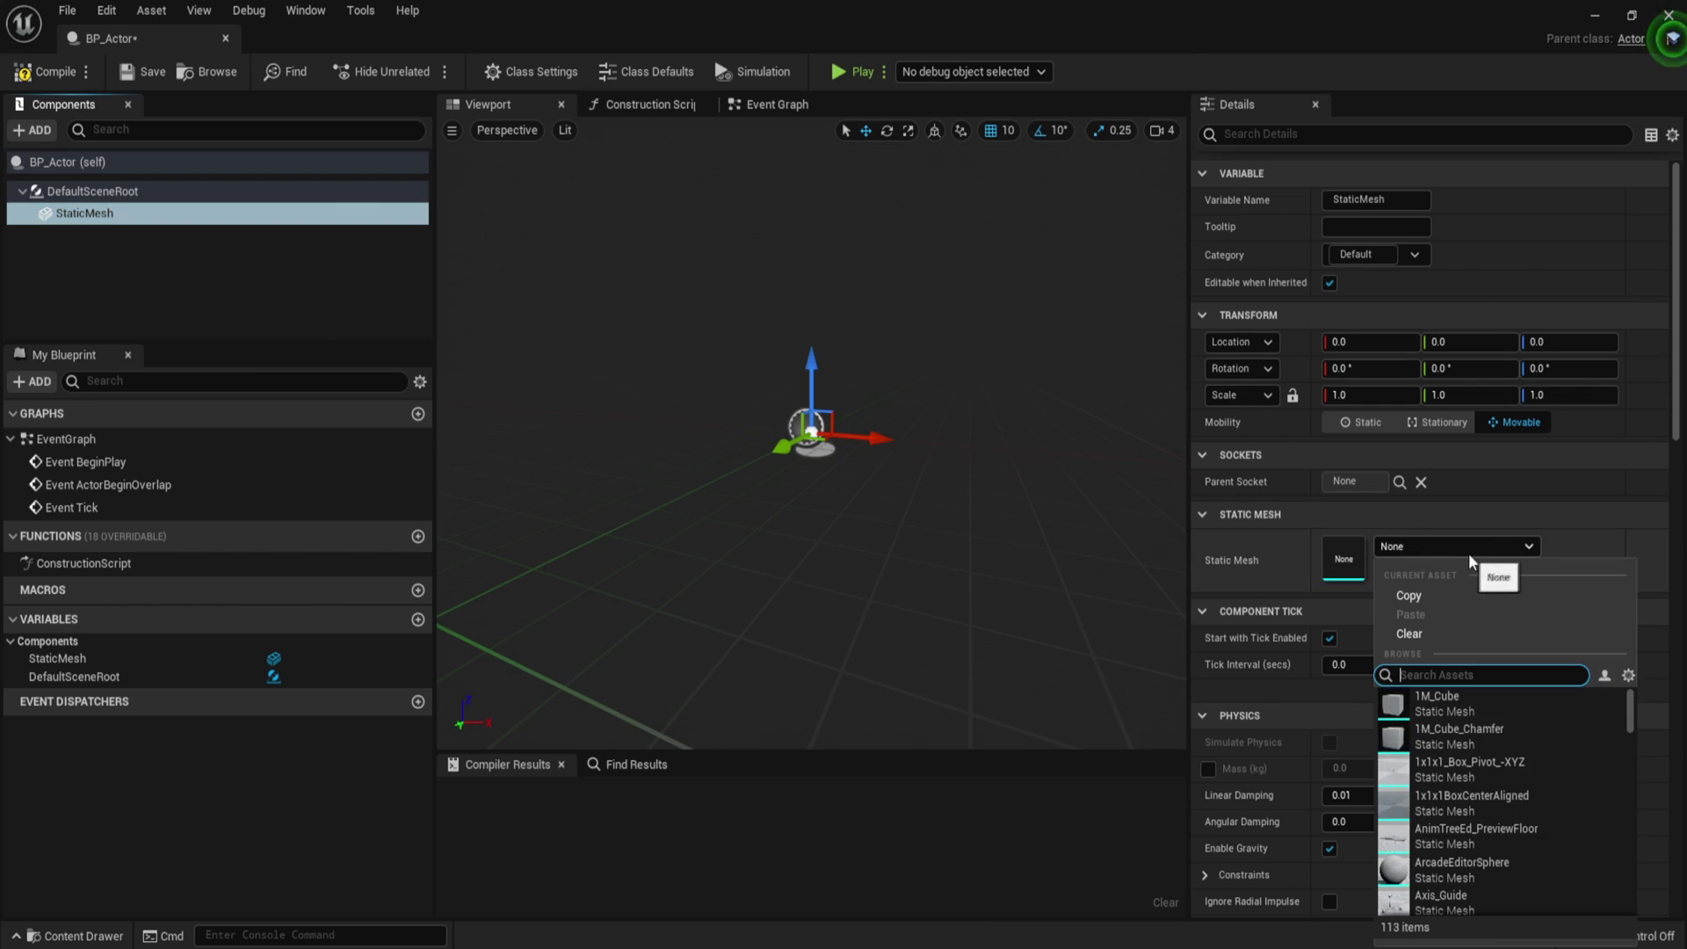
scroll(1476, 845, down, 3)
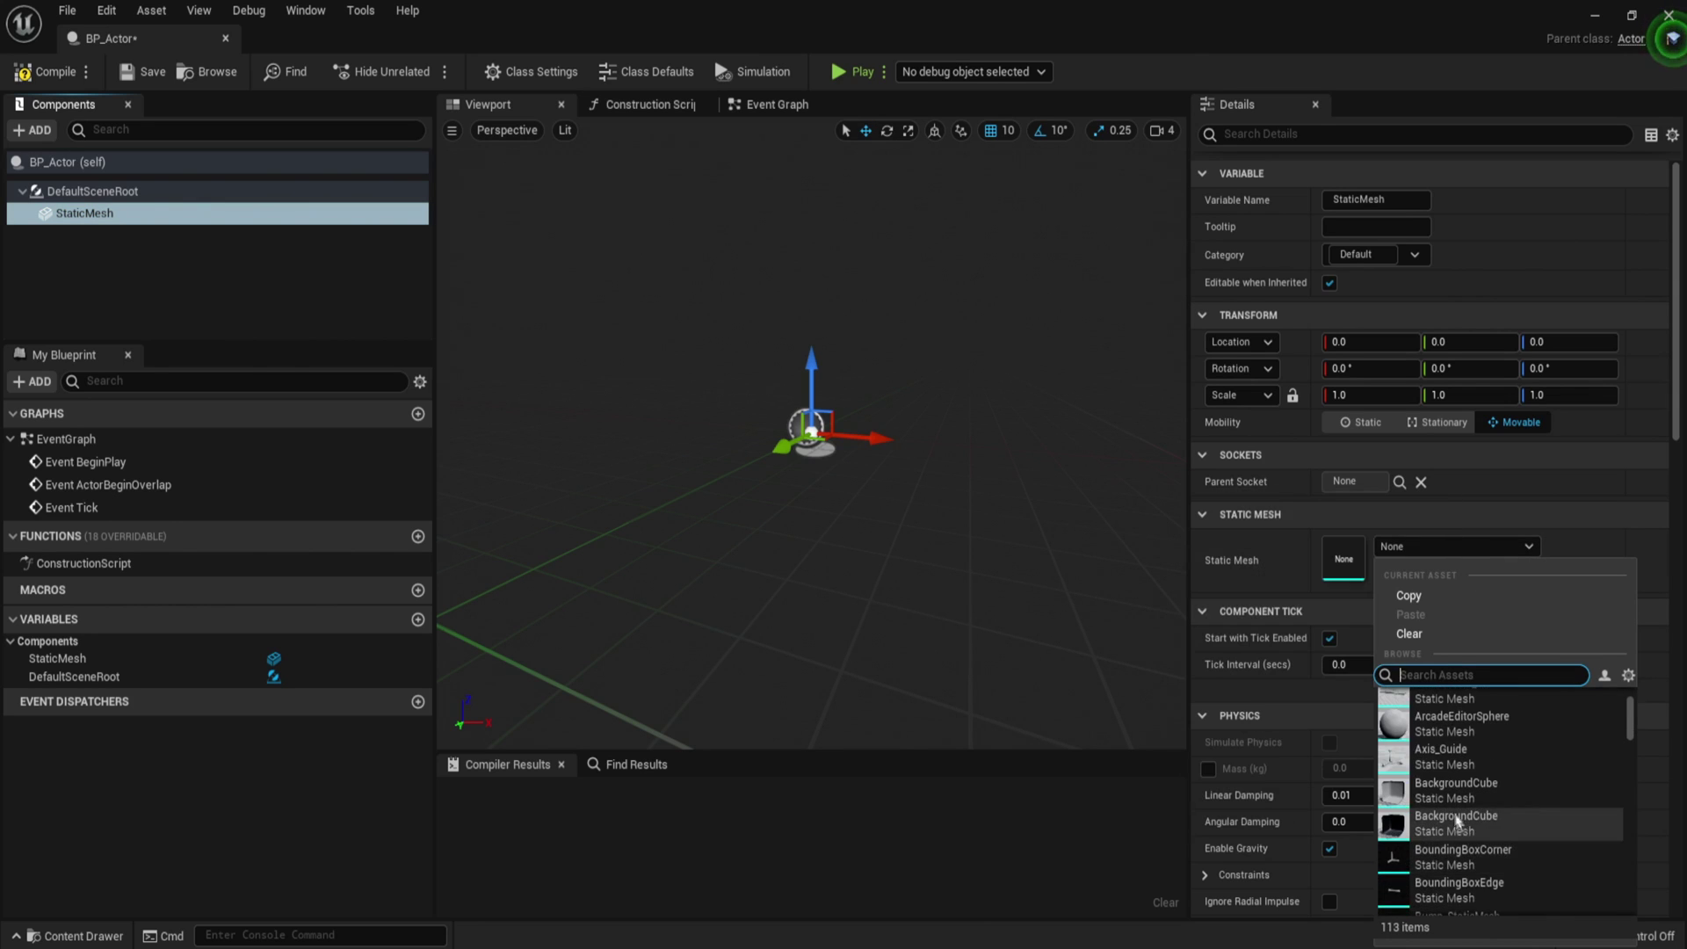
click(1491, 798)
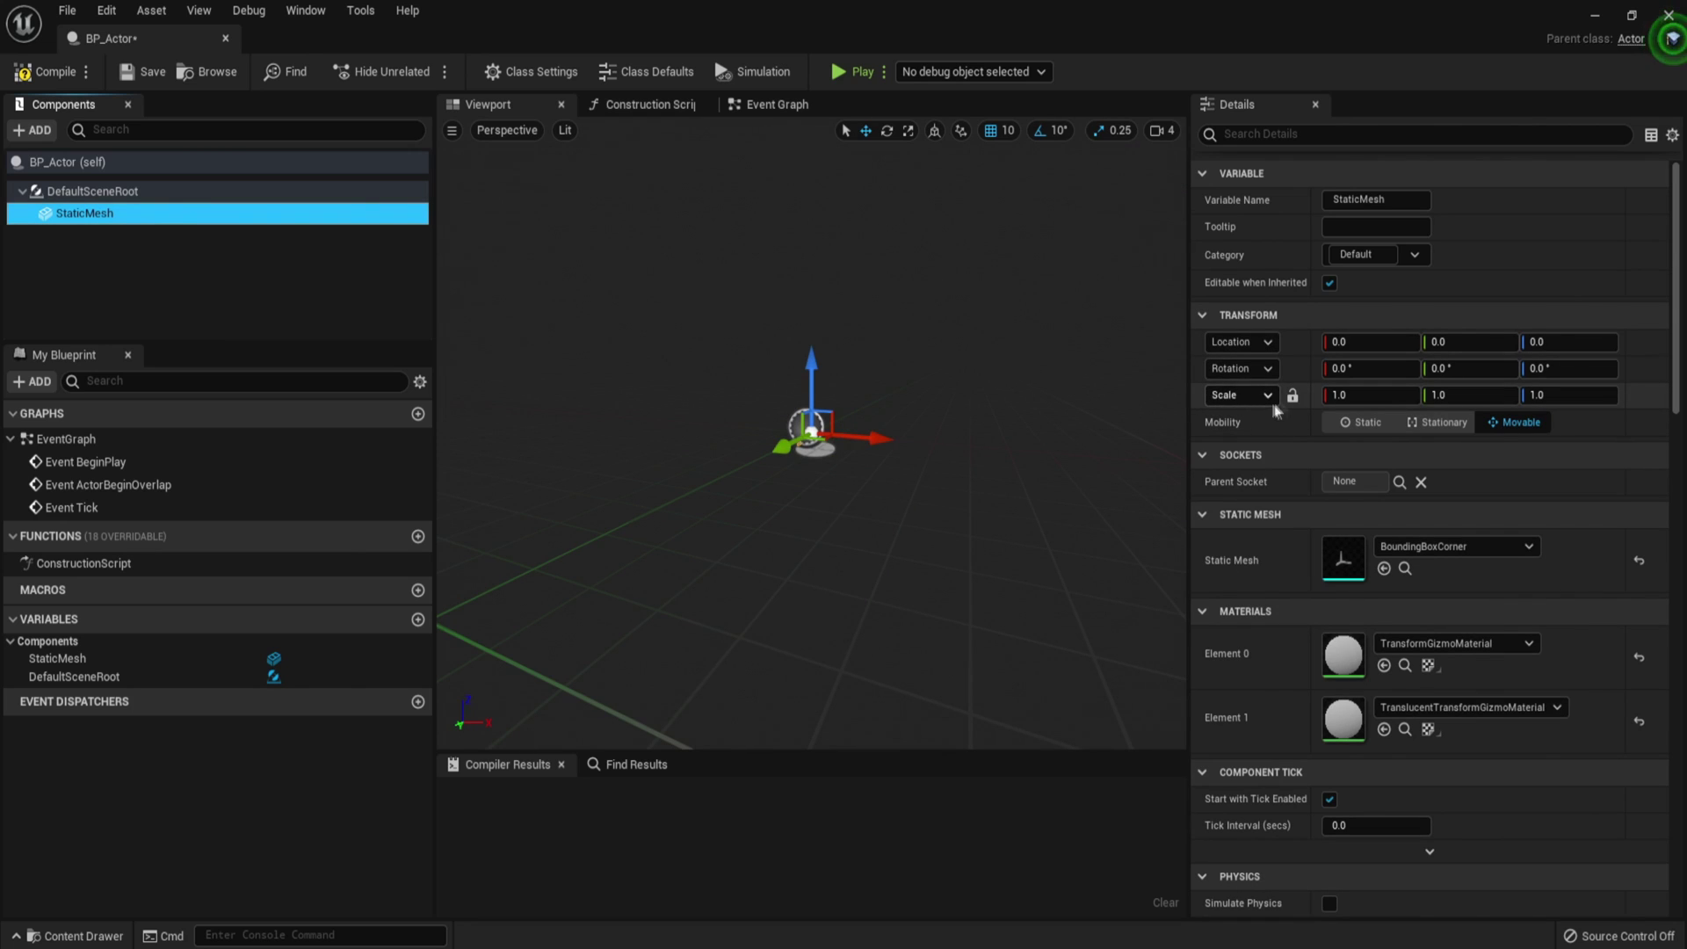
- Scale StaticMesh to 10 on X, Y and Z and reset its location to zero
click(1367, 395)
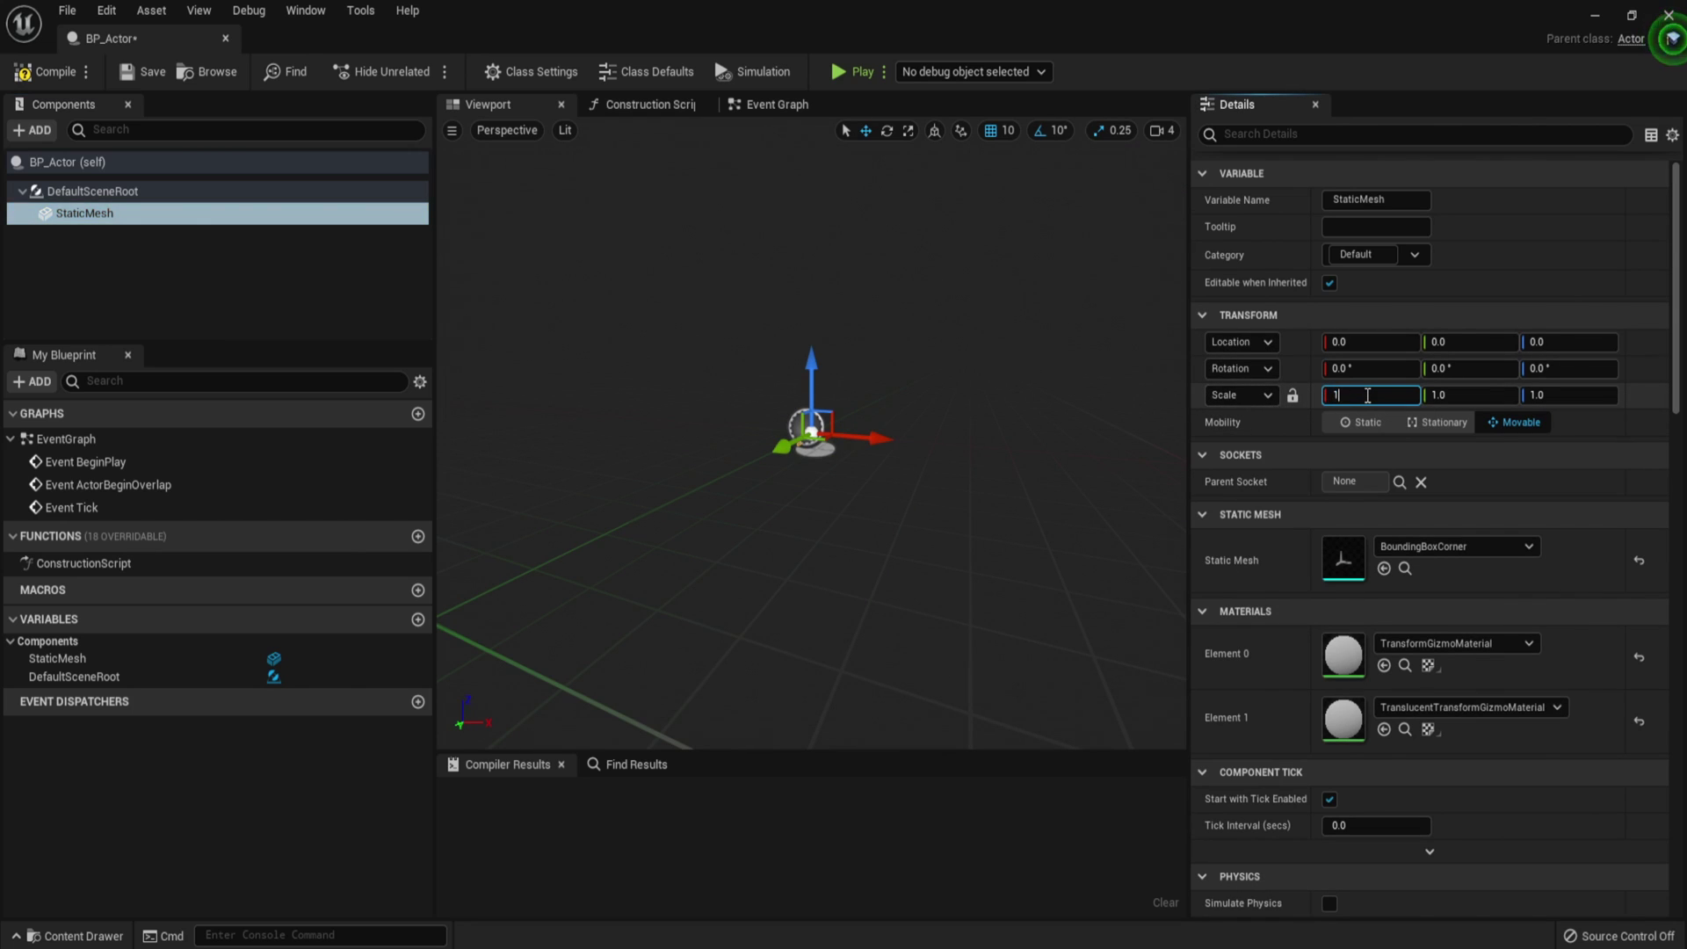
text(10)
click(1465, 397)
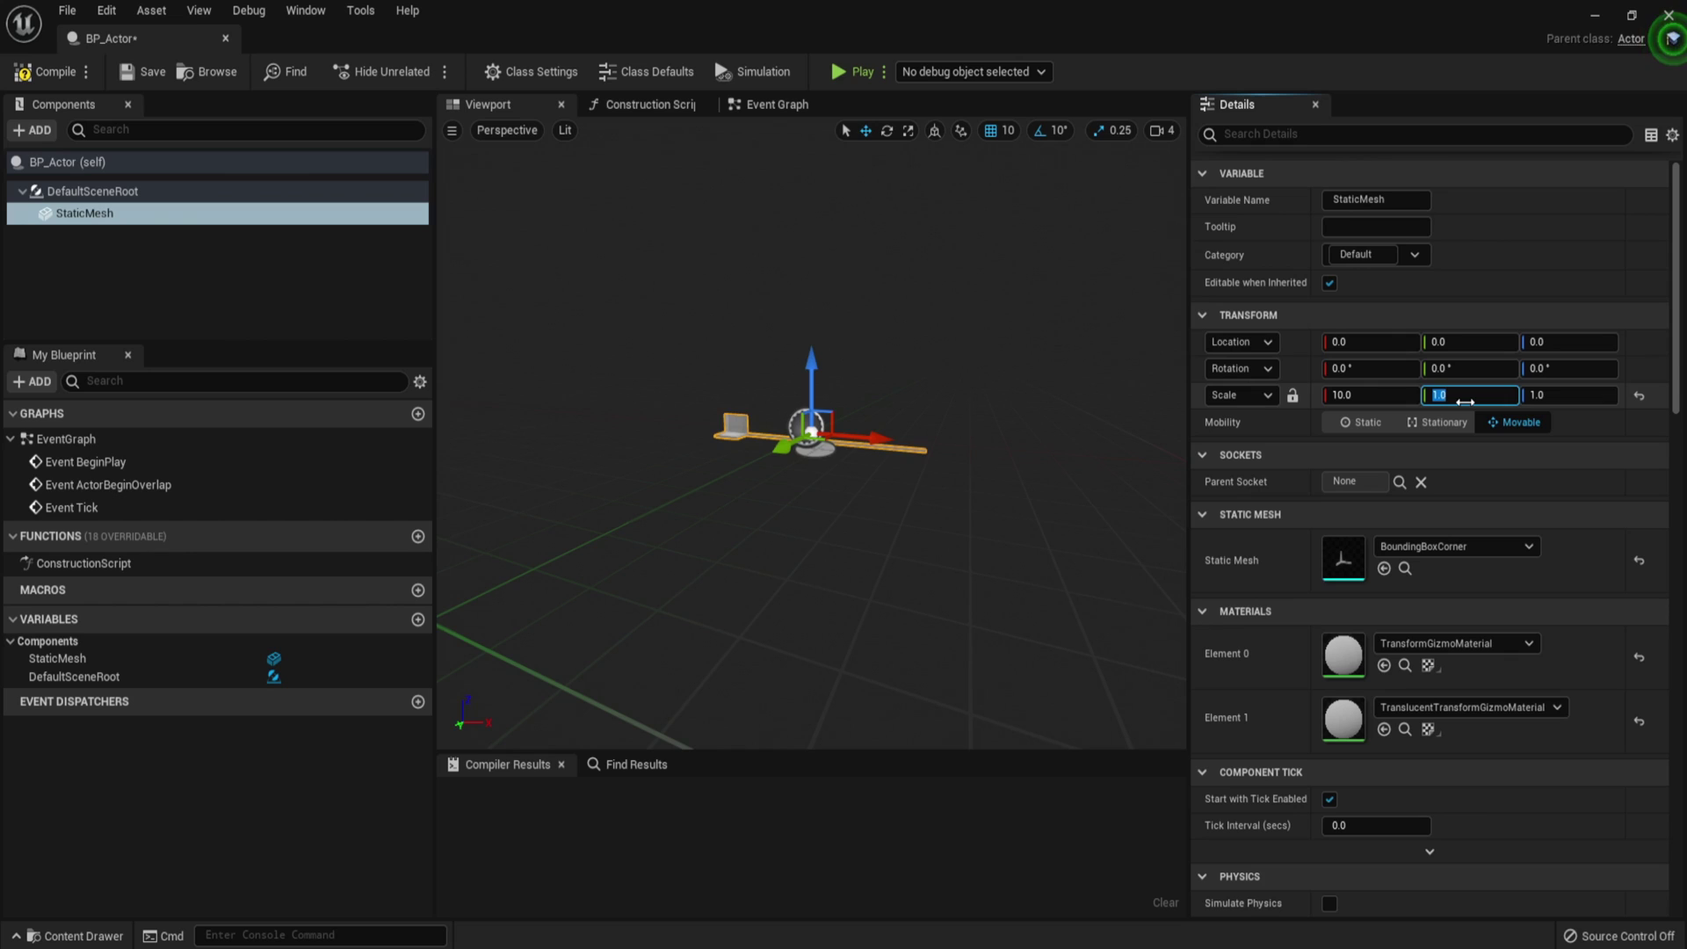
key(Up)
click(1479, 393)
key(Tab)
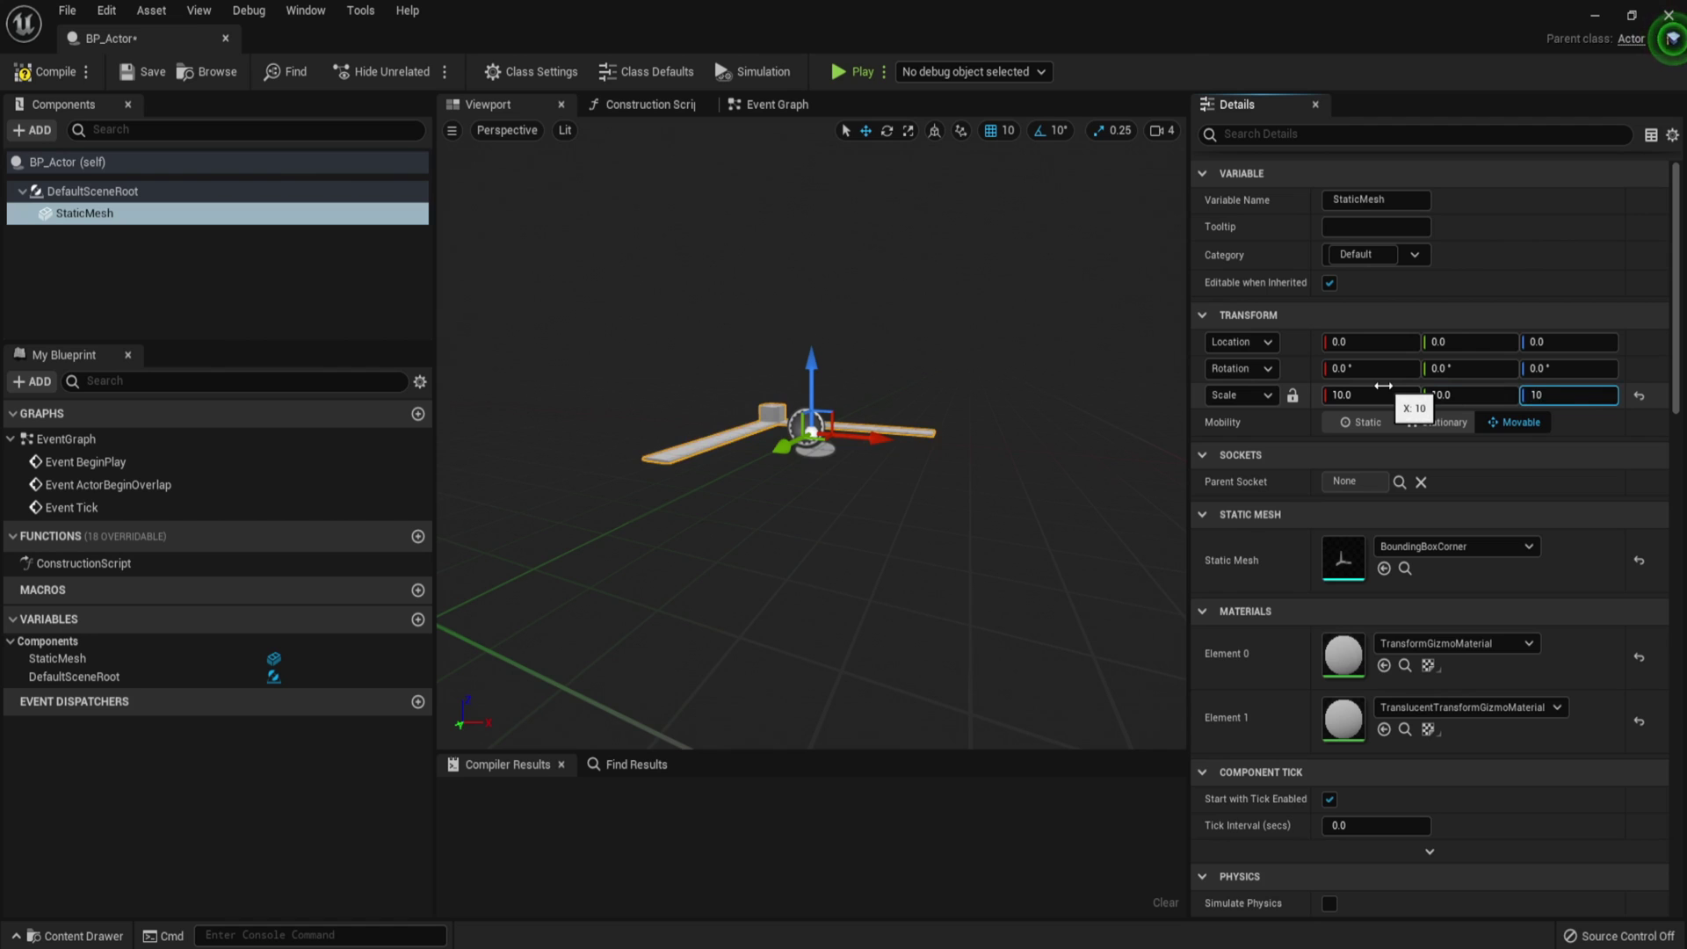
text(10)
key(Return)
drag(719, 466, 855, 327)
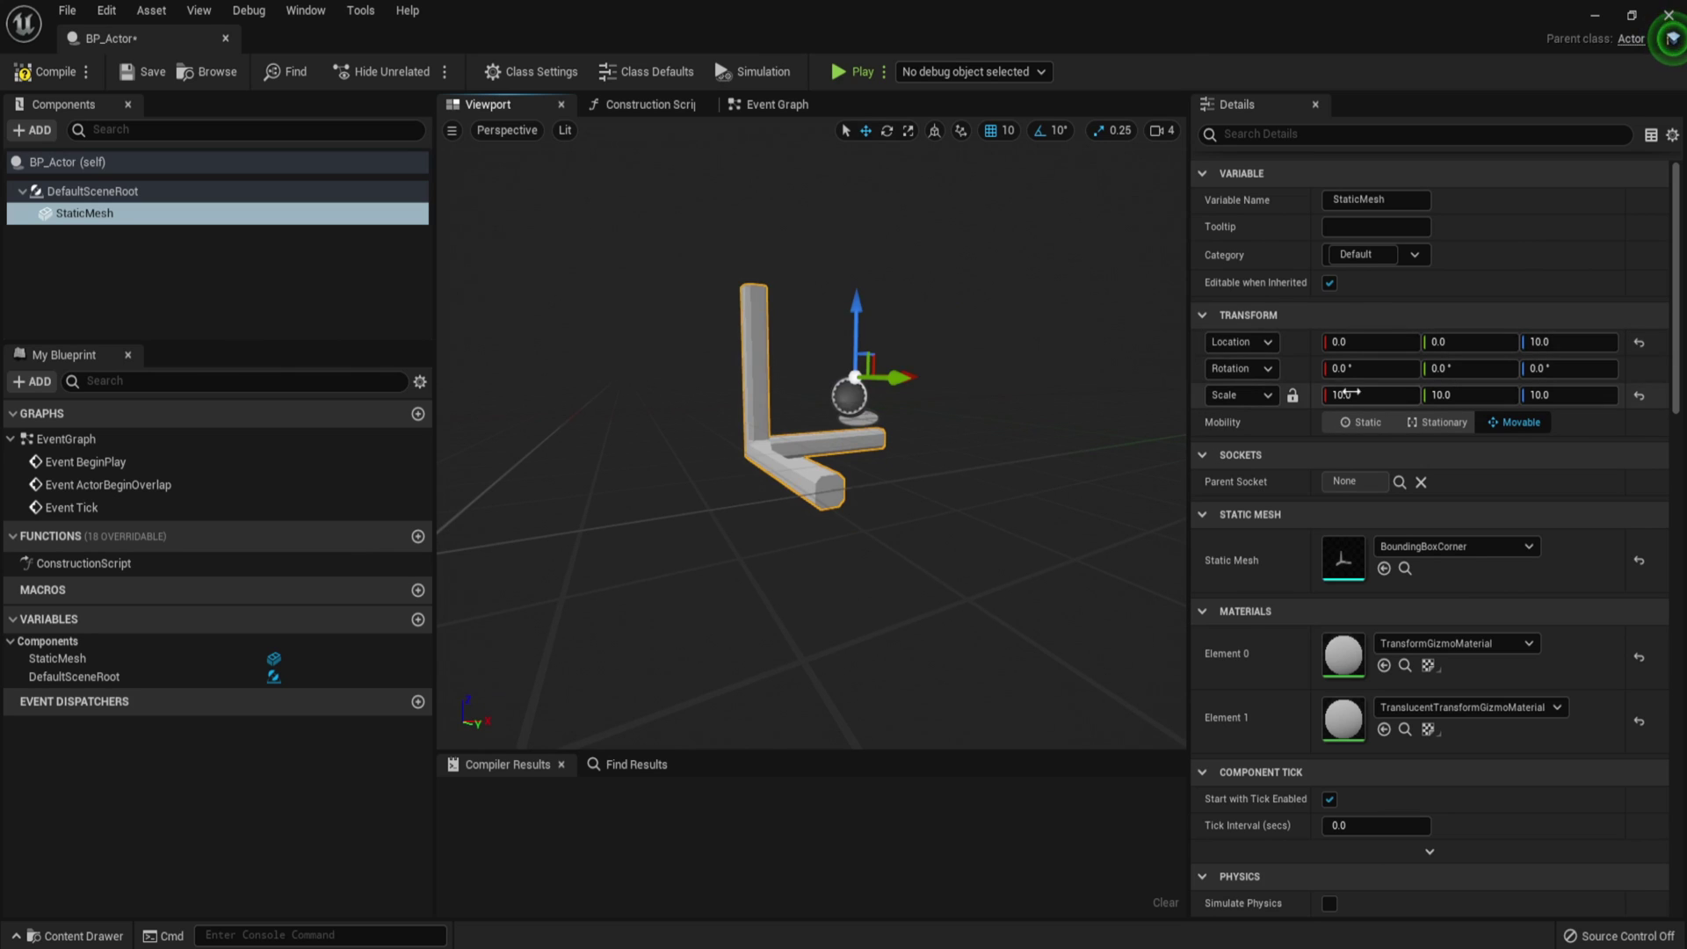
click(1640, 345)
drag(706, 448, 803, 482)
- Compile BP_Actor and place an instance of it on the level floor
click(49, 71)
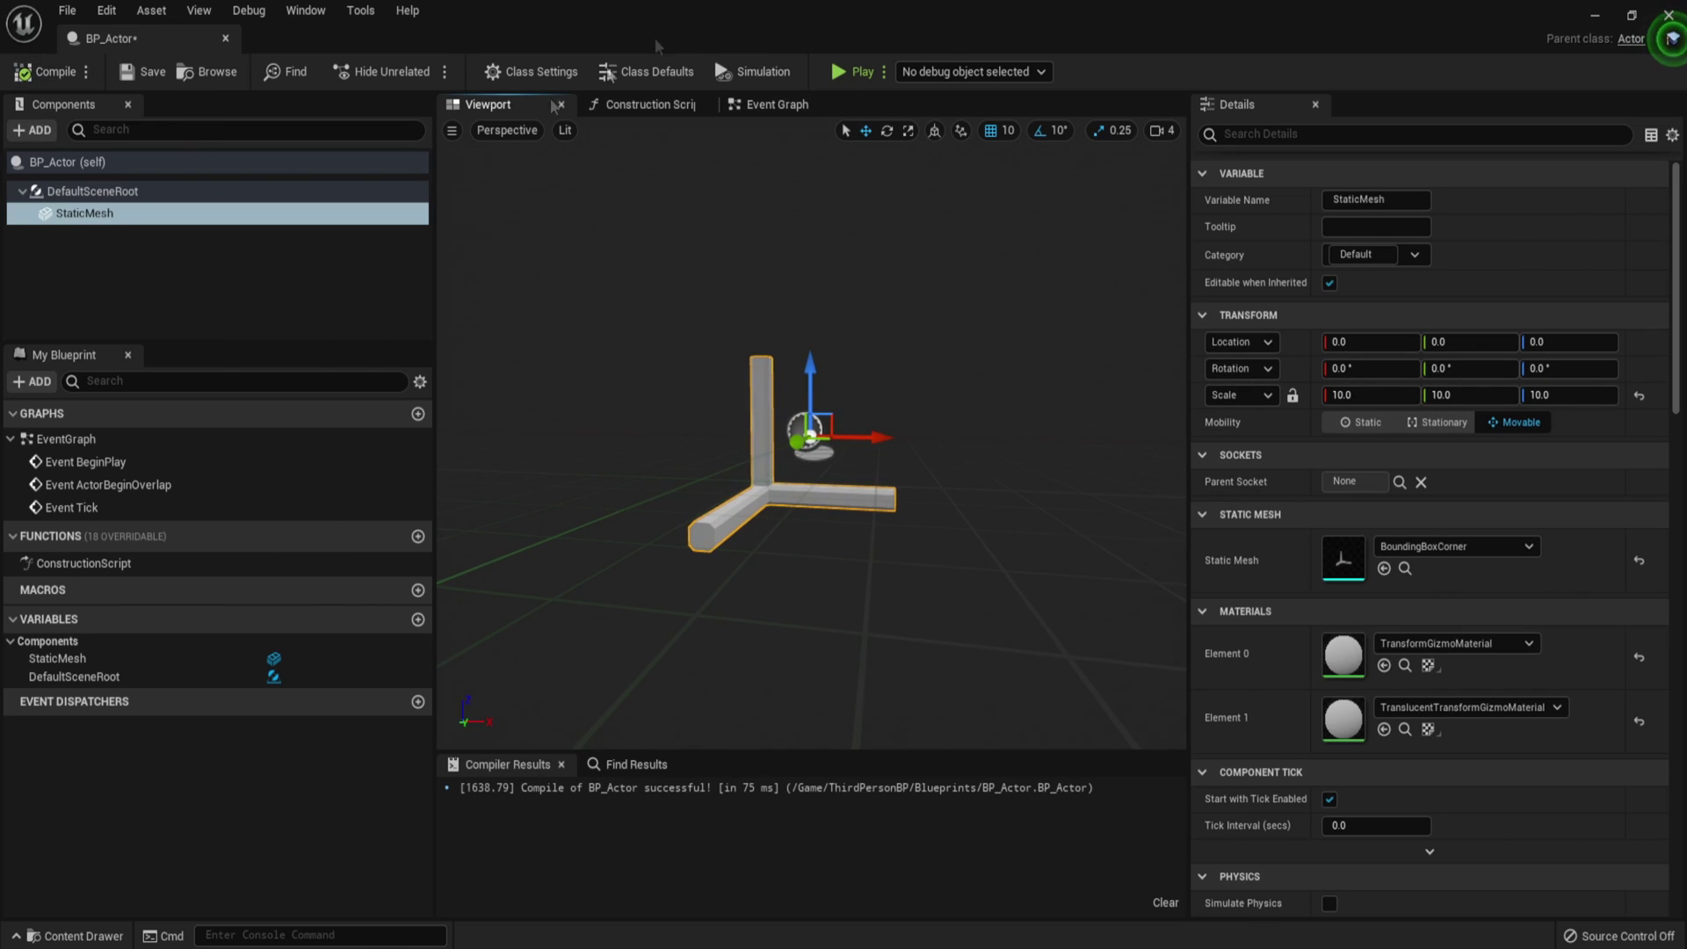
drag(668, 13, 1210, 249)
right_drag(615, 395, 615, 395)
drag(305, 782, 700, 386)
- Playtest the level, walking around BP_Actor, then restore the Blueprint editor to full size
click(981, 72)
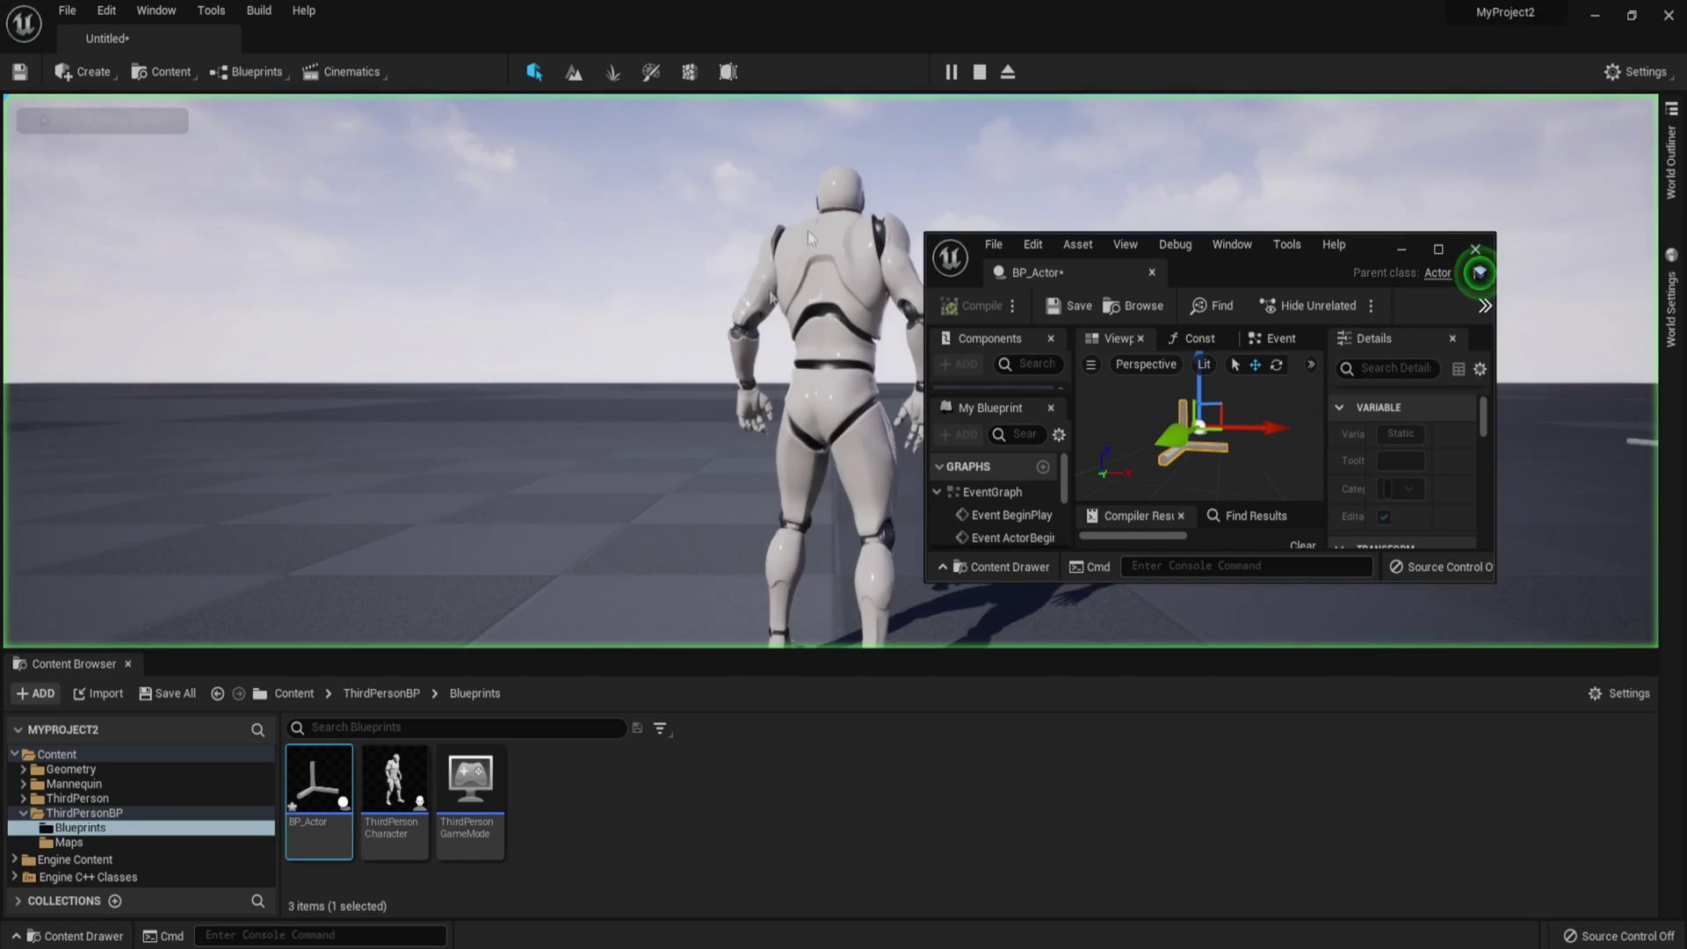
key(w)
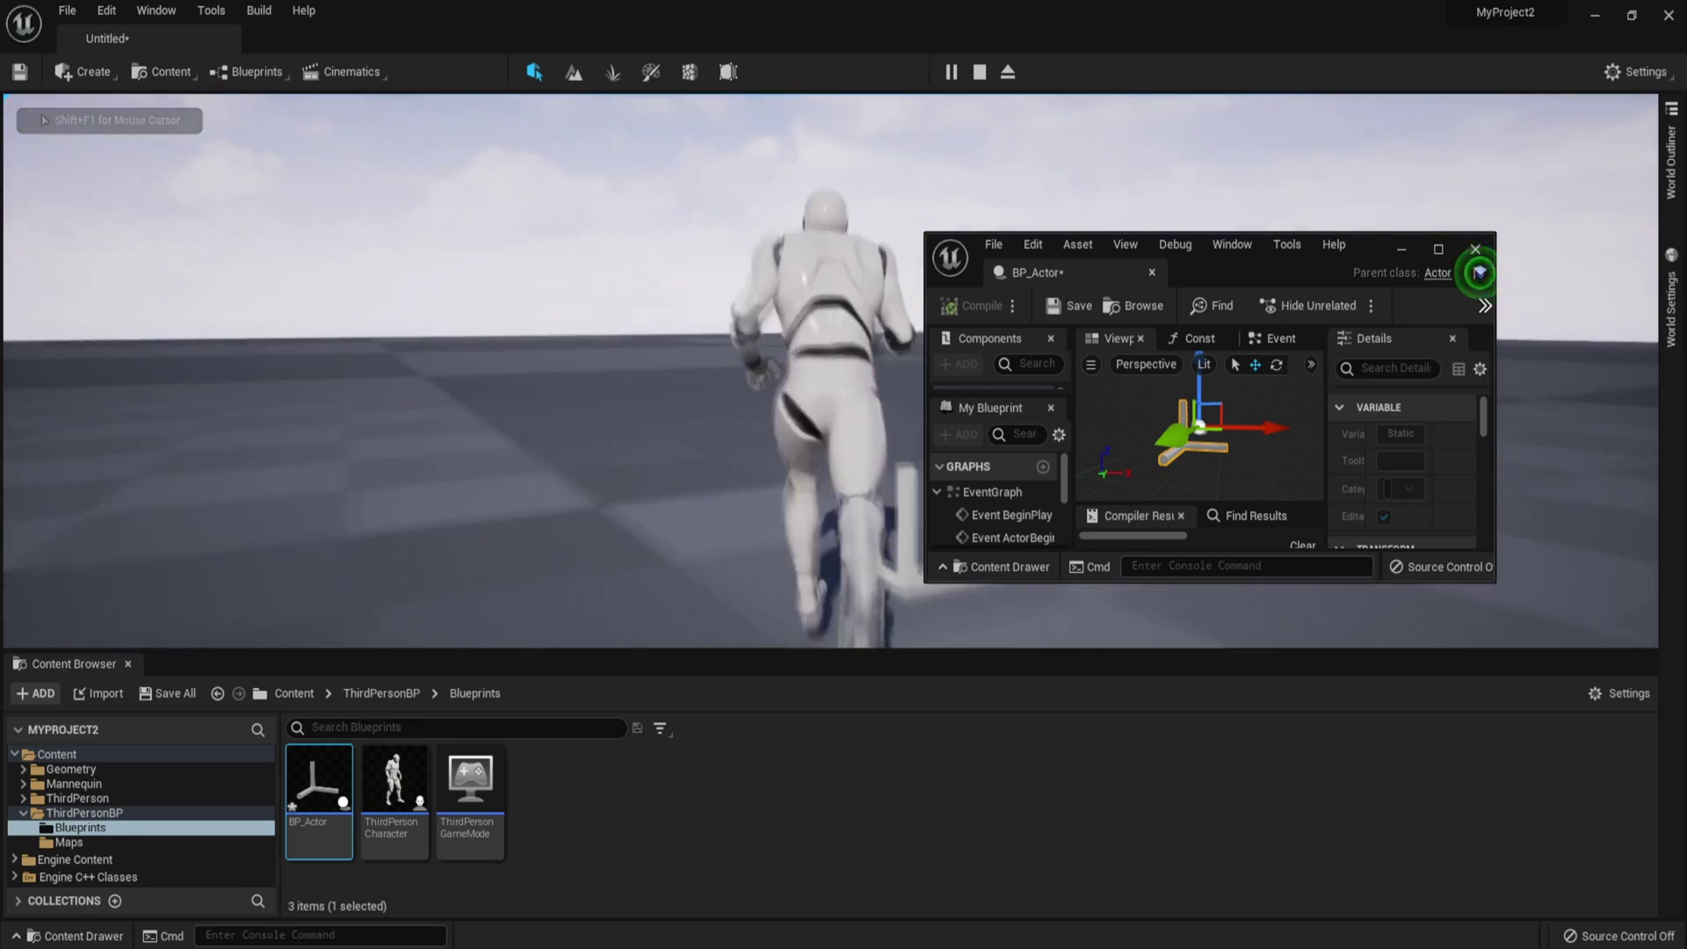
key(s)
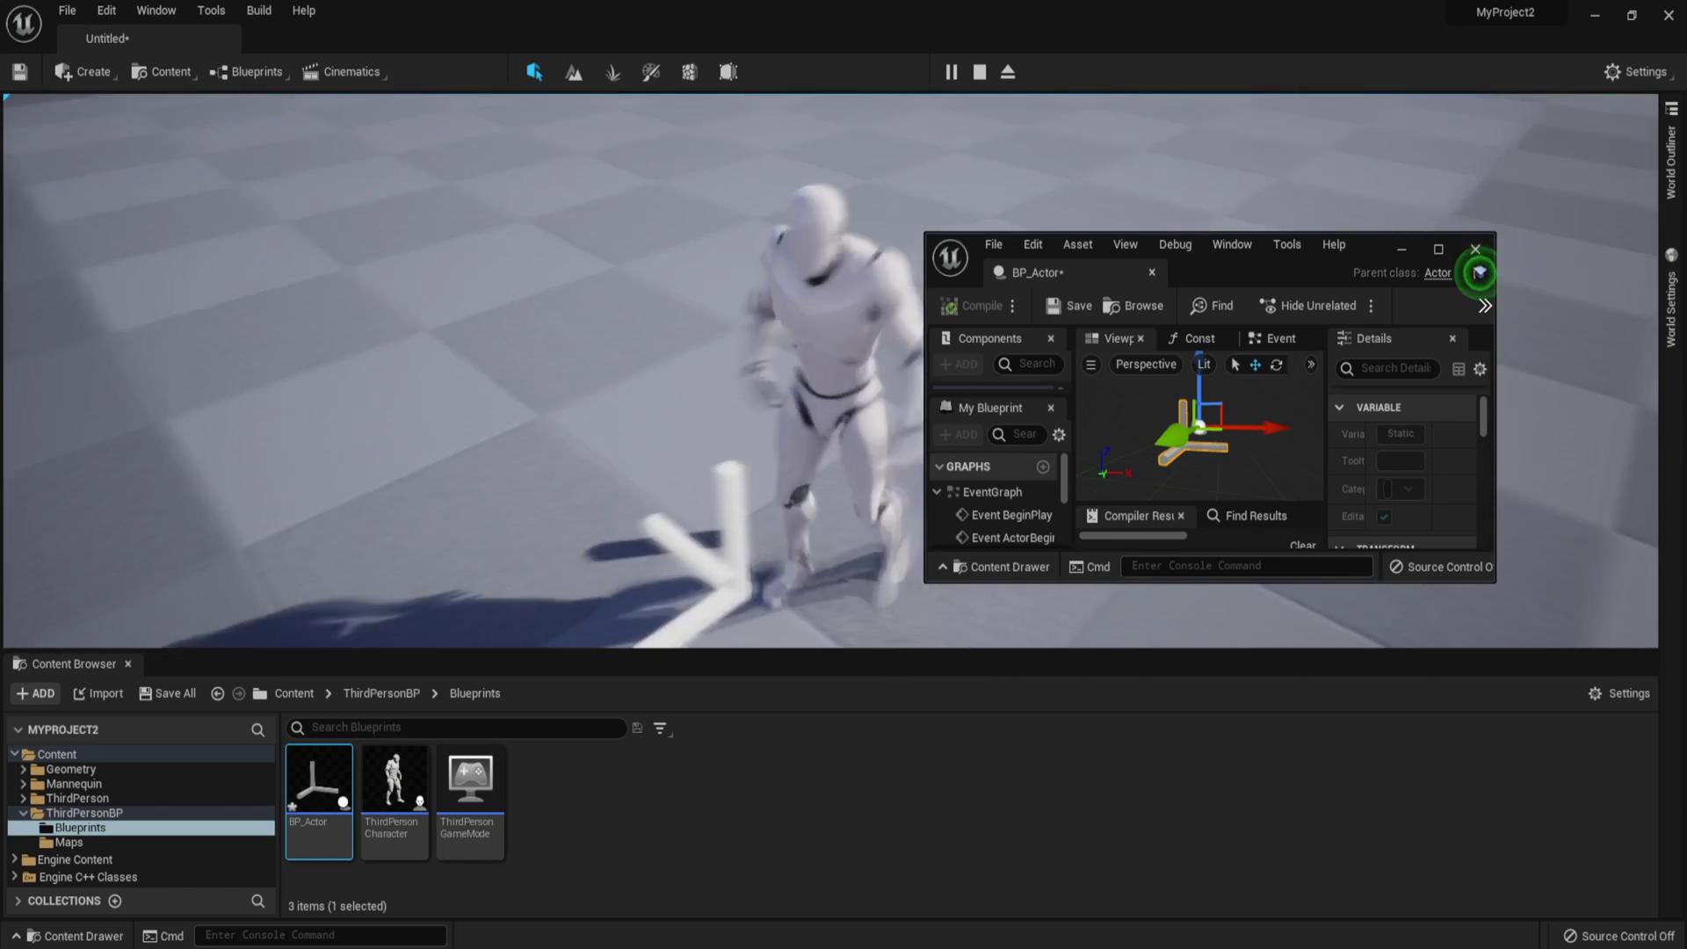
key(d)
key(Escape)
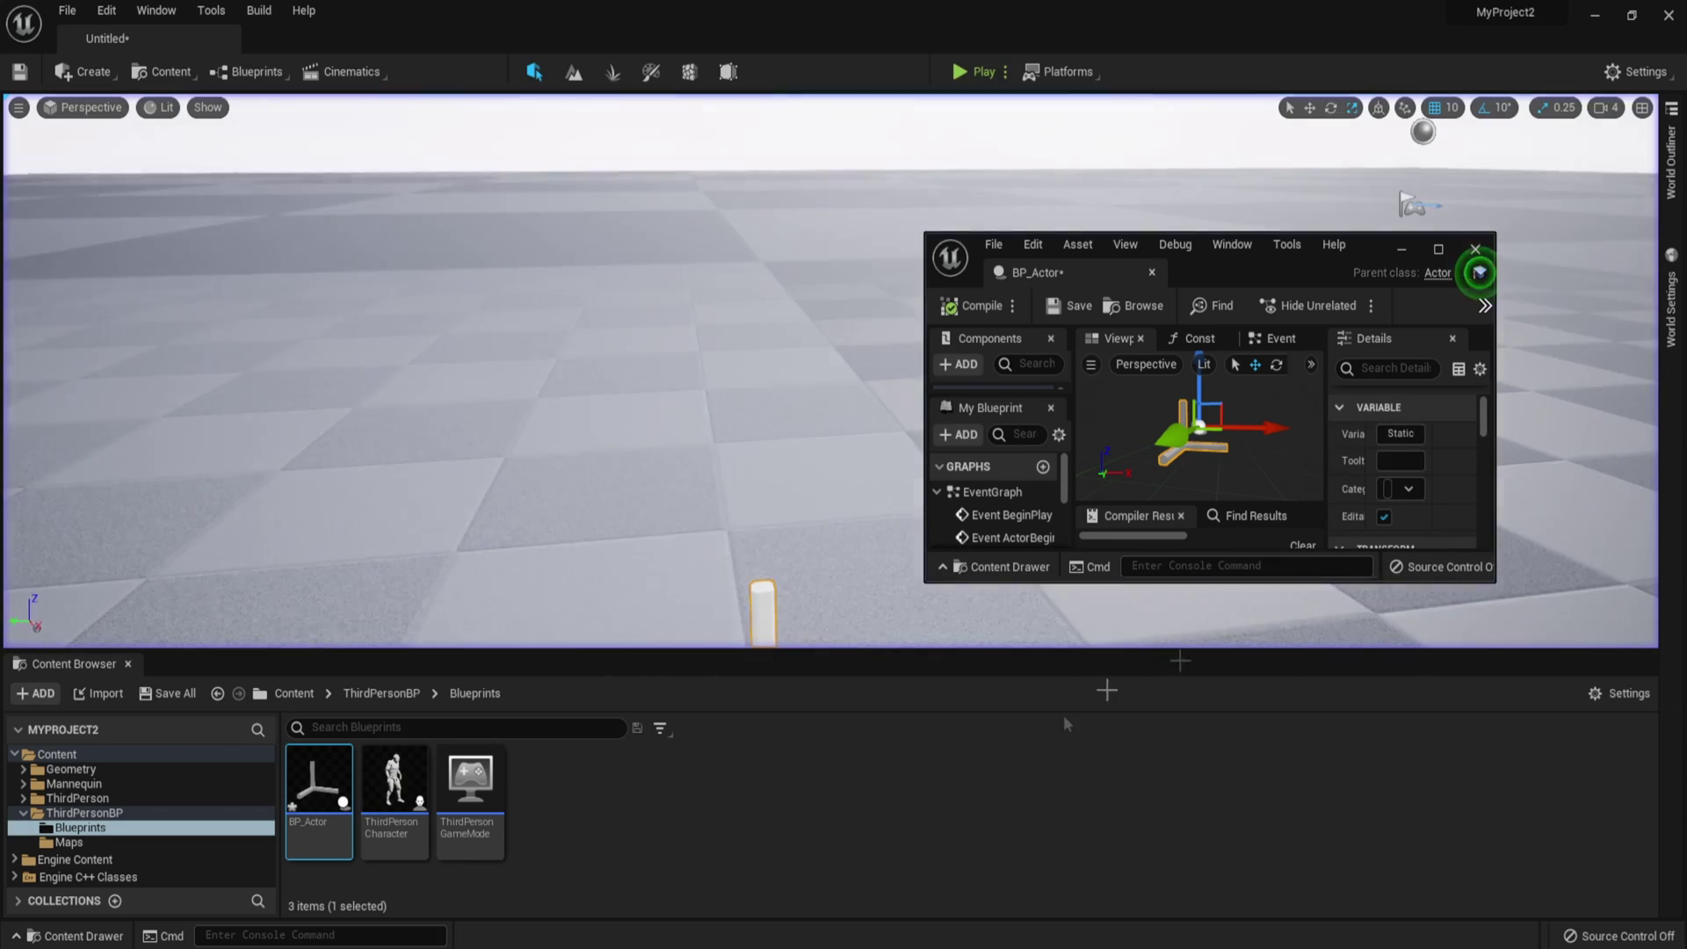
drag(1305, 274, 1206, 4)
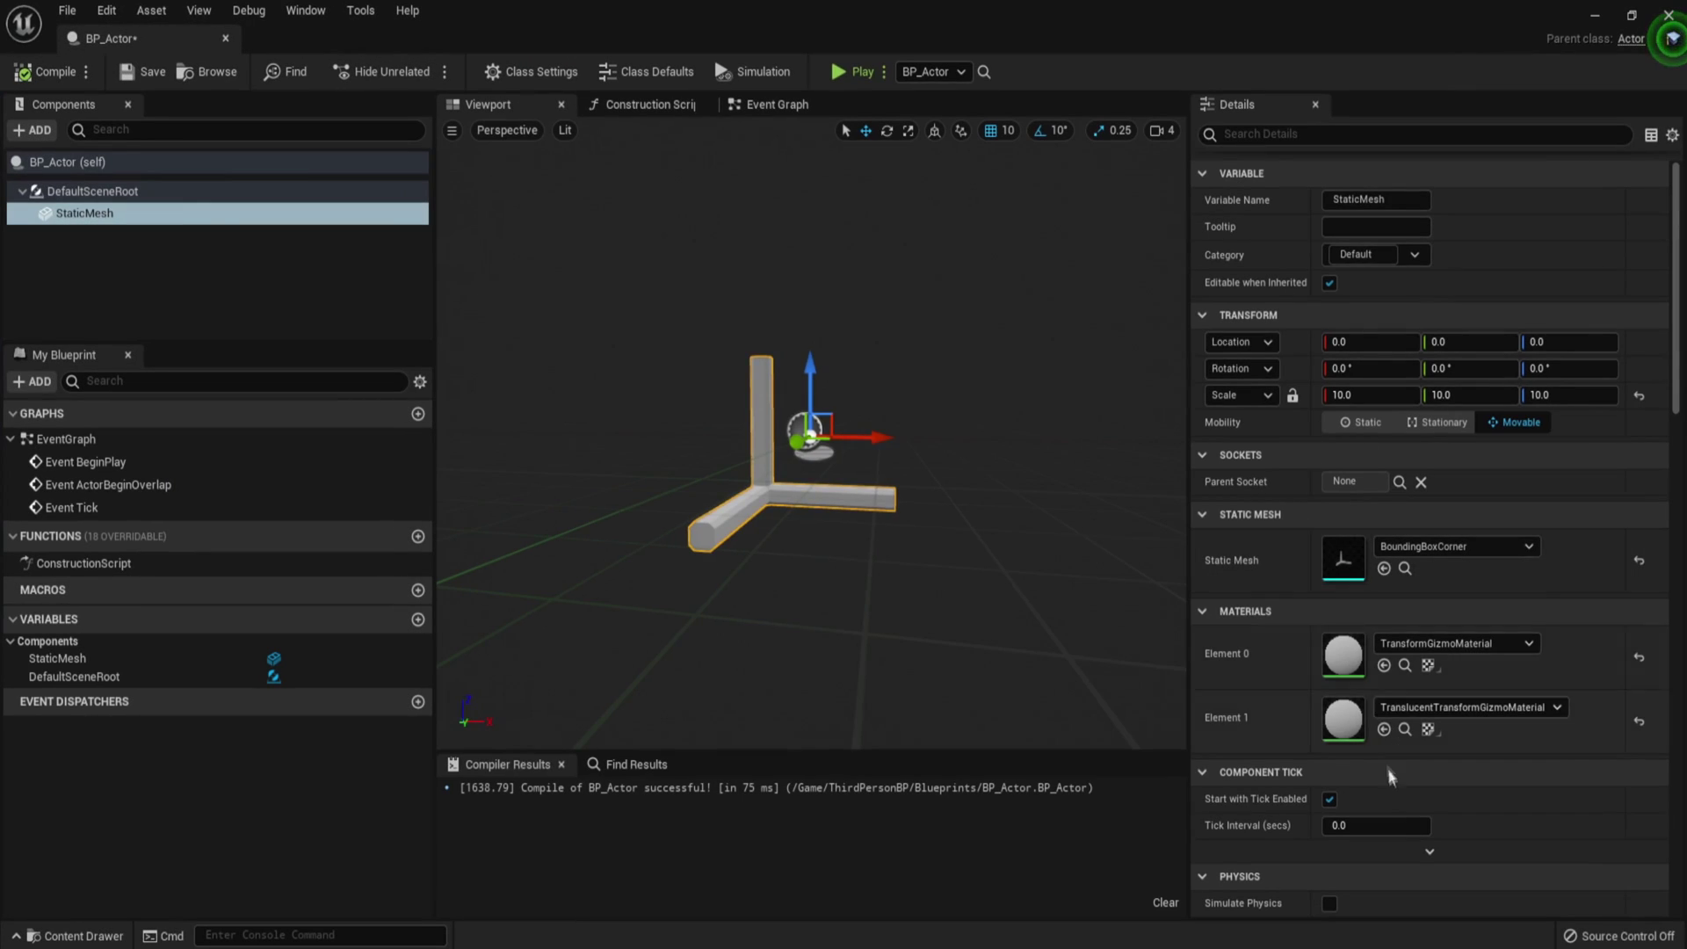
- Swap StaticMesh to 1M_Cube at scale 1.0, recompile, and return to the level editor
click(1458, 547)
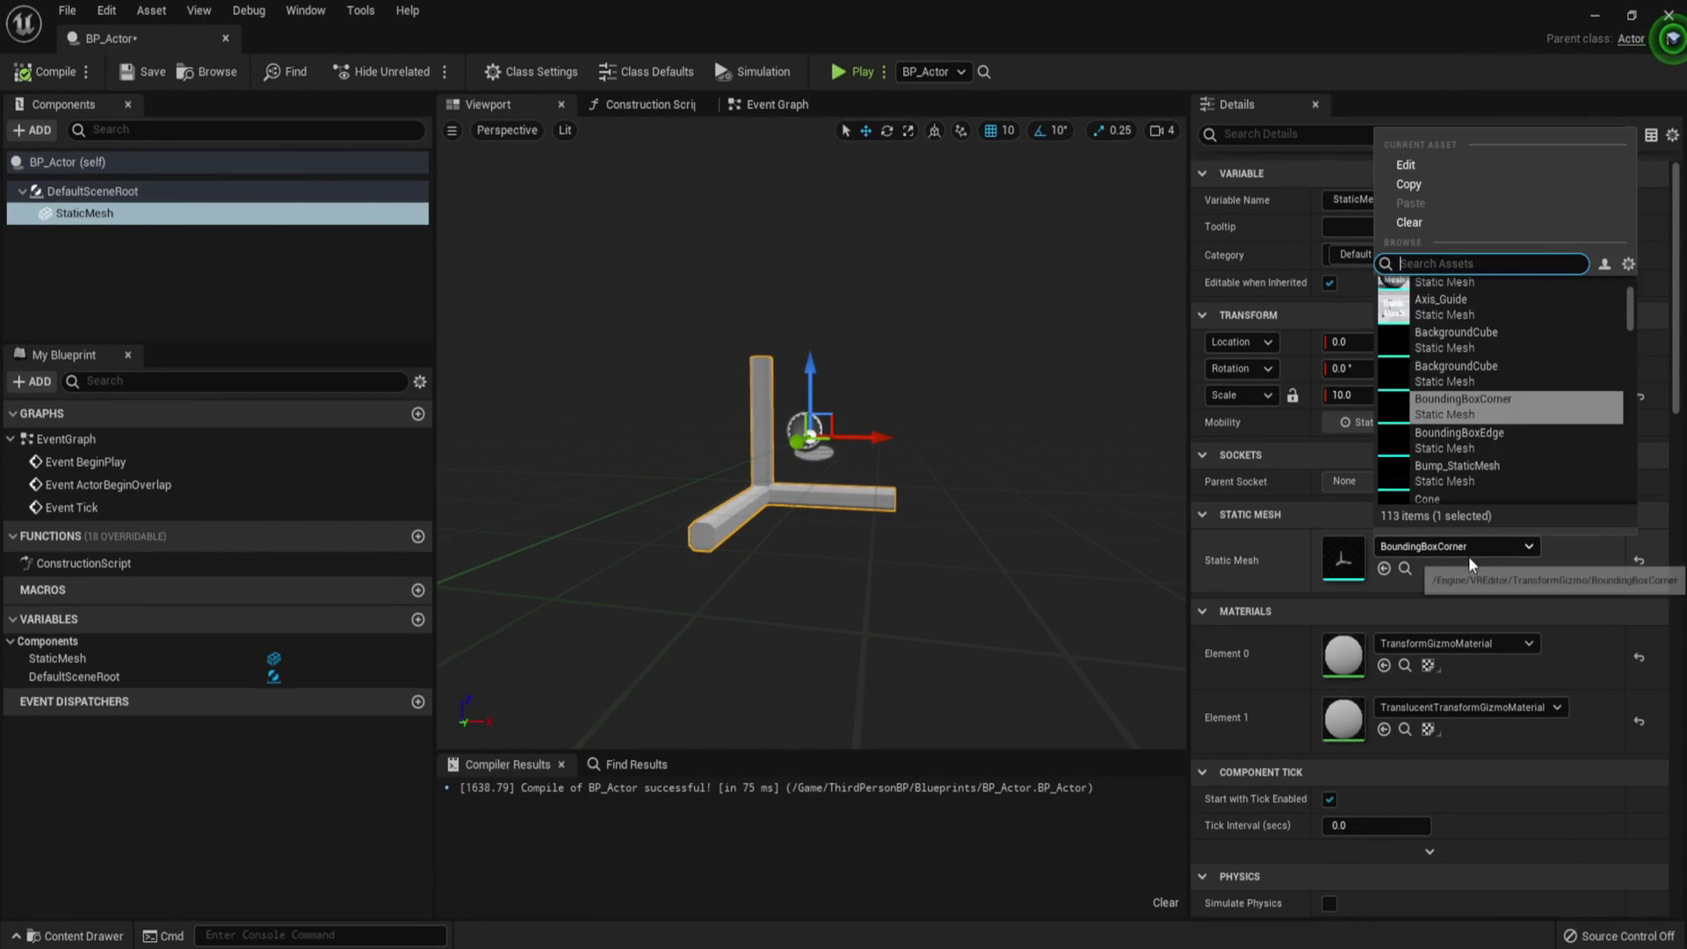
scroll(1498, 377, up, 5)
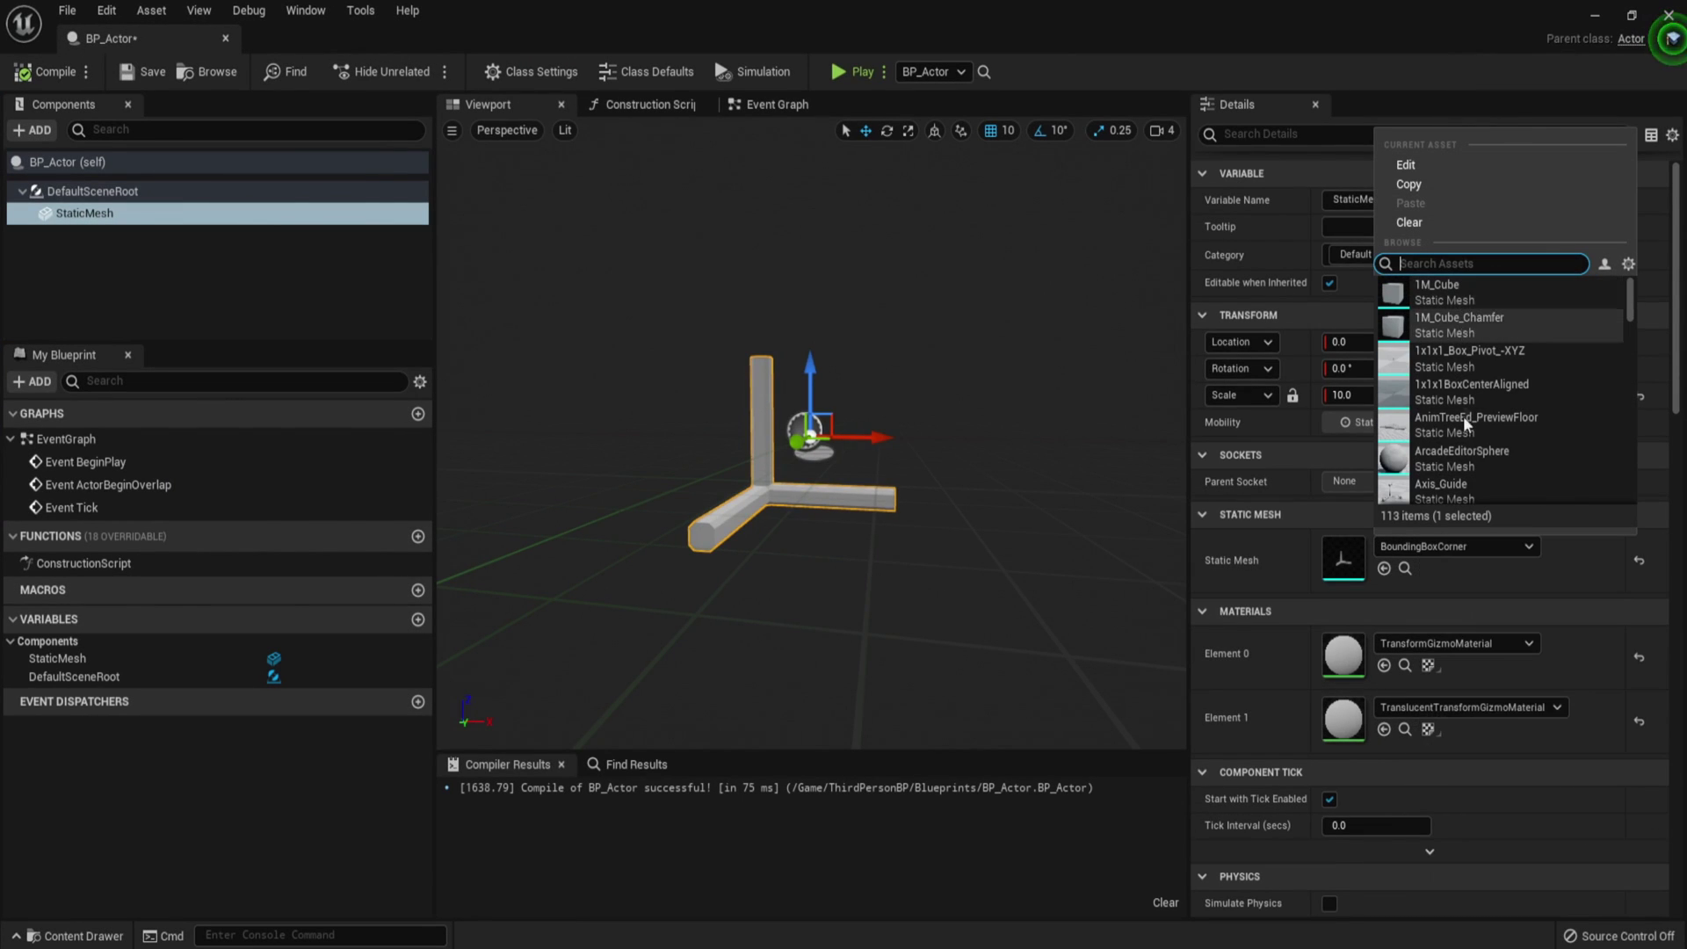
click(1453, 292)
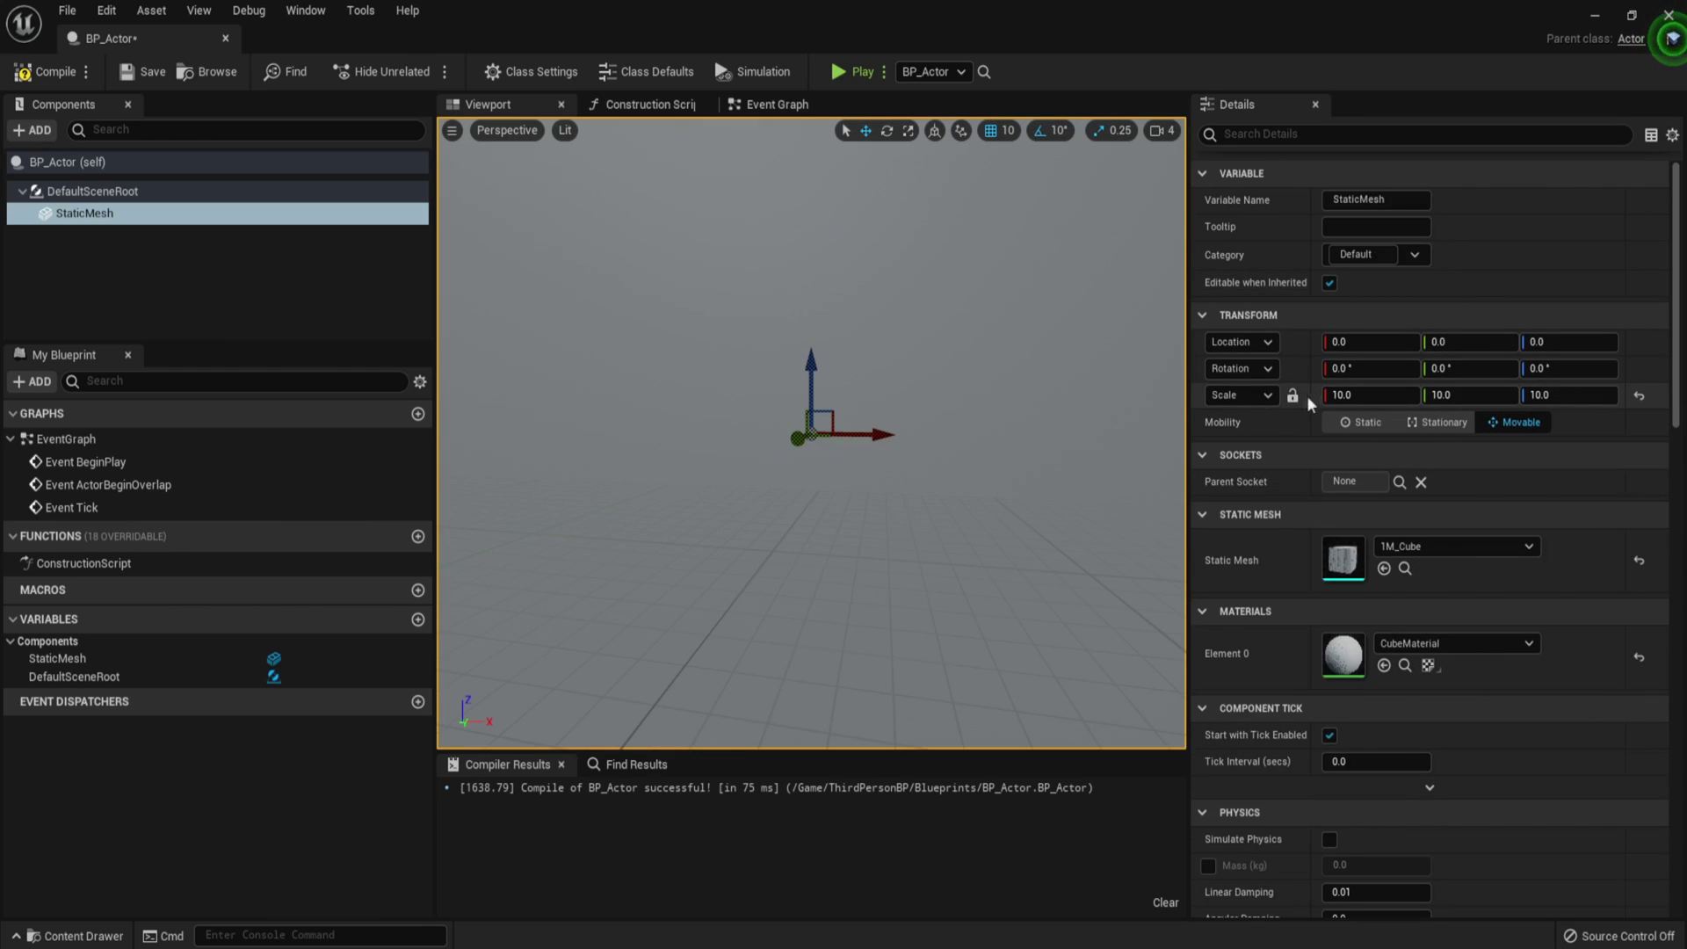
click(1639, 397)
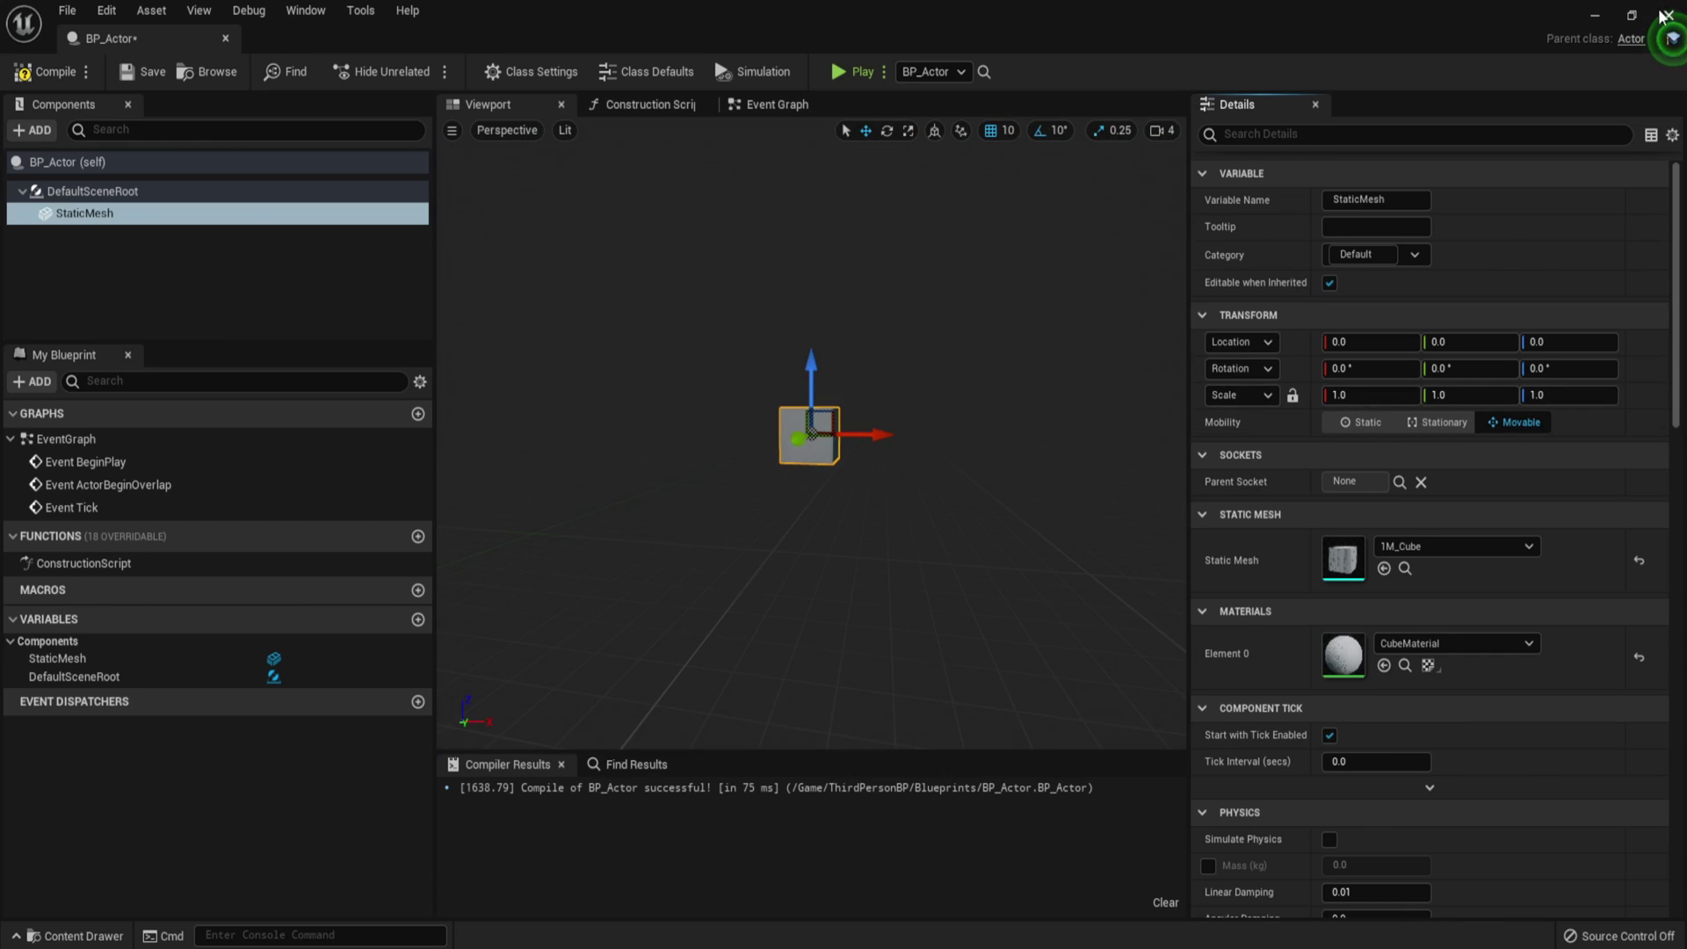
click(71, 72)
click(1595, 16)
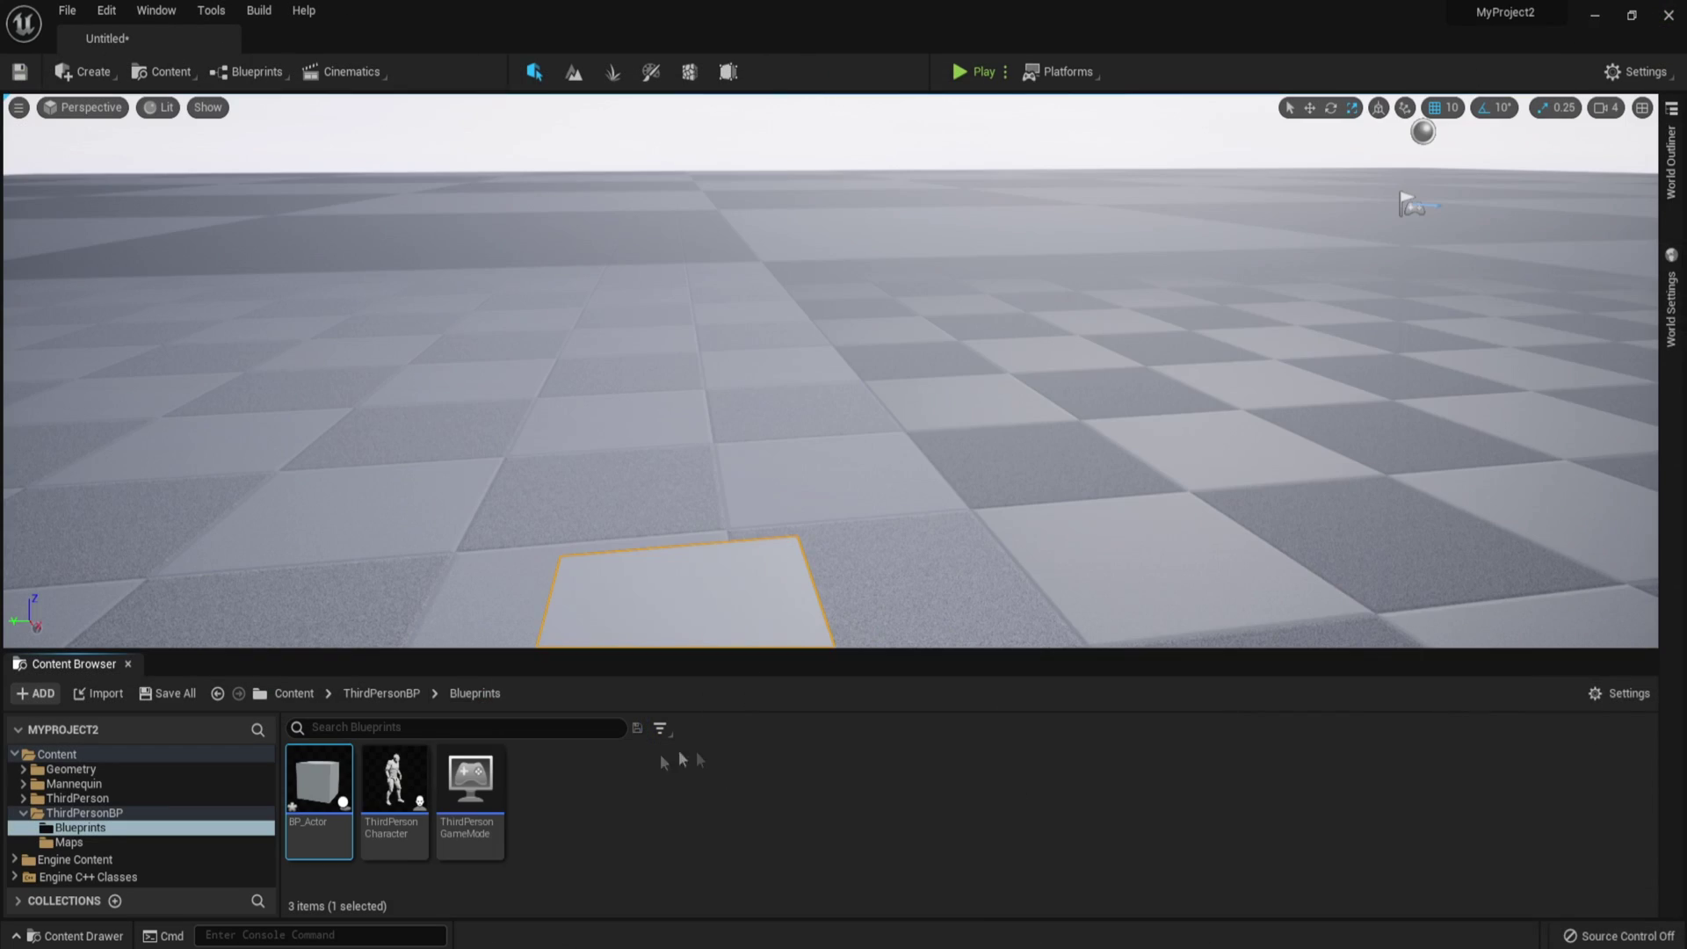
- Frame the placed cube in the viewport, move it, and undo the move
key(f)
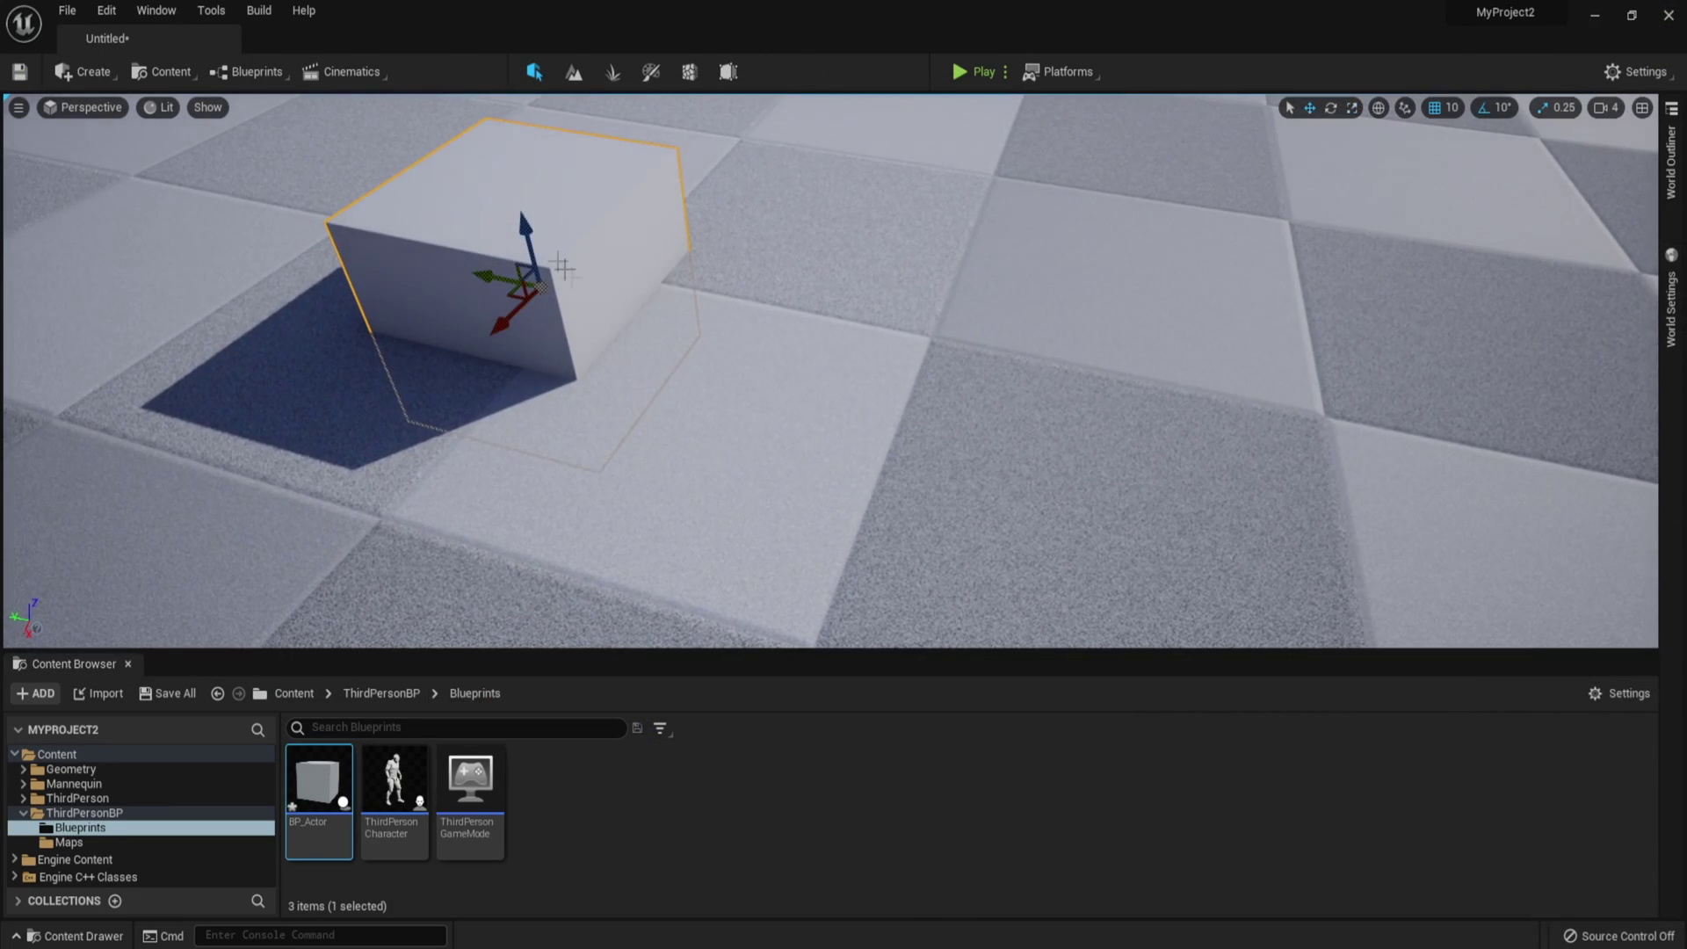
mouse_move(526, 219)
mouse_down()
mouse_move(503, 93)
mouse_move(505, 209)
mouse_up()
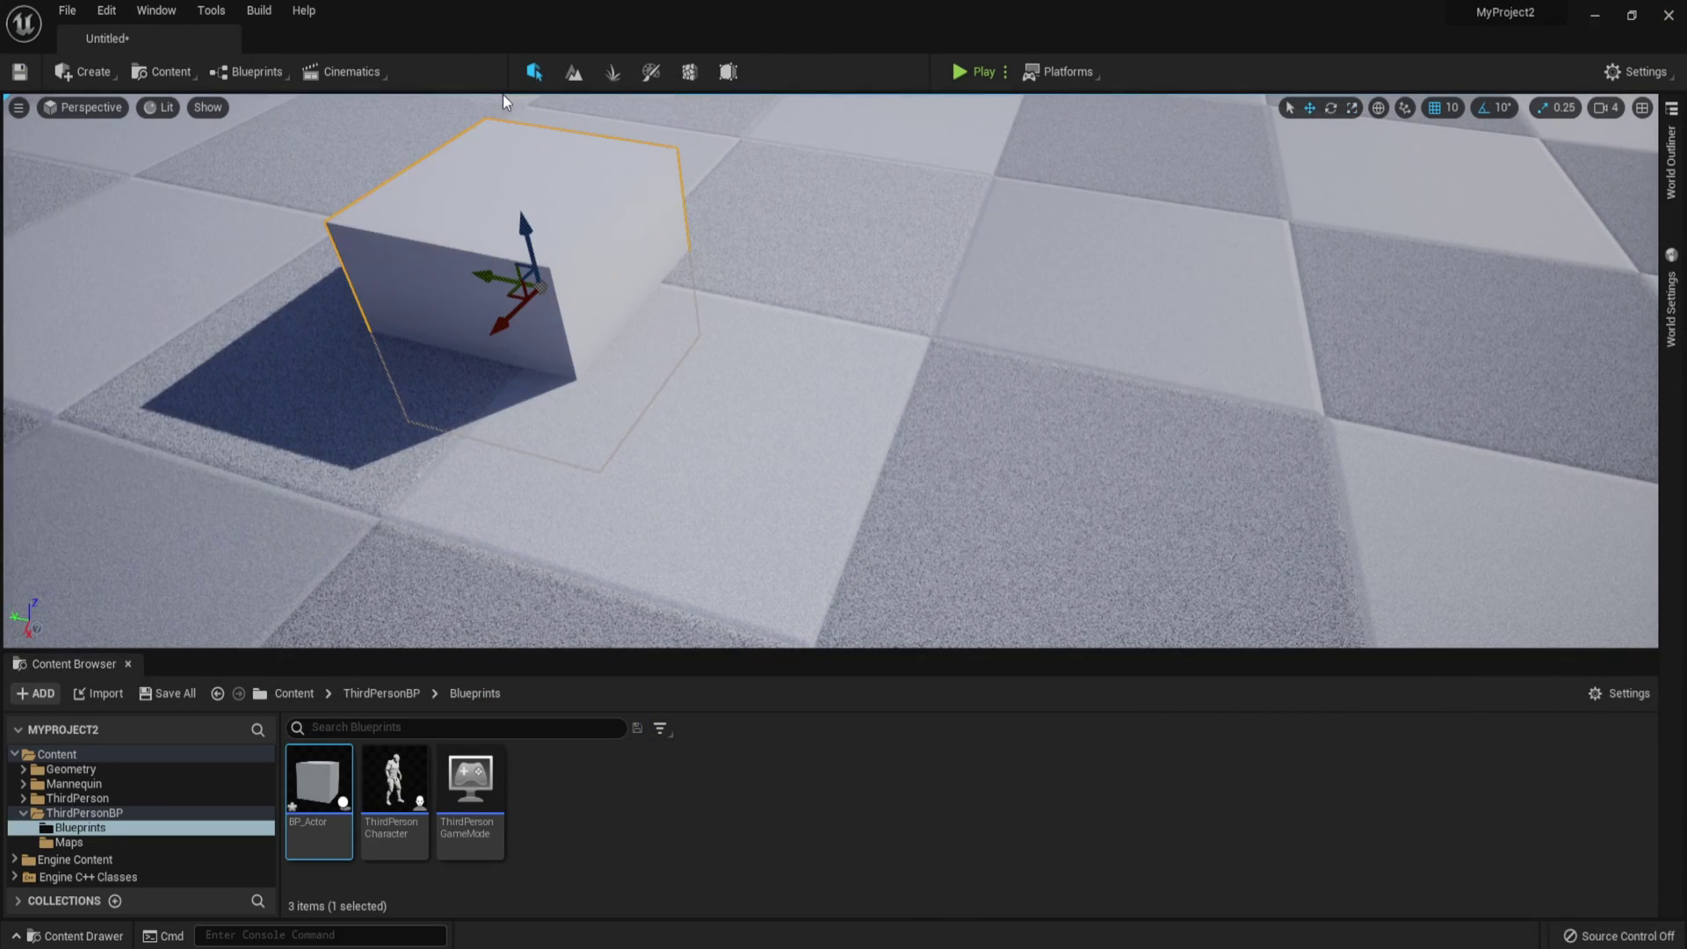
key(ctrl+z)
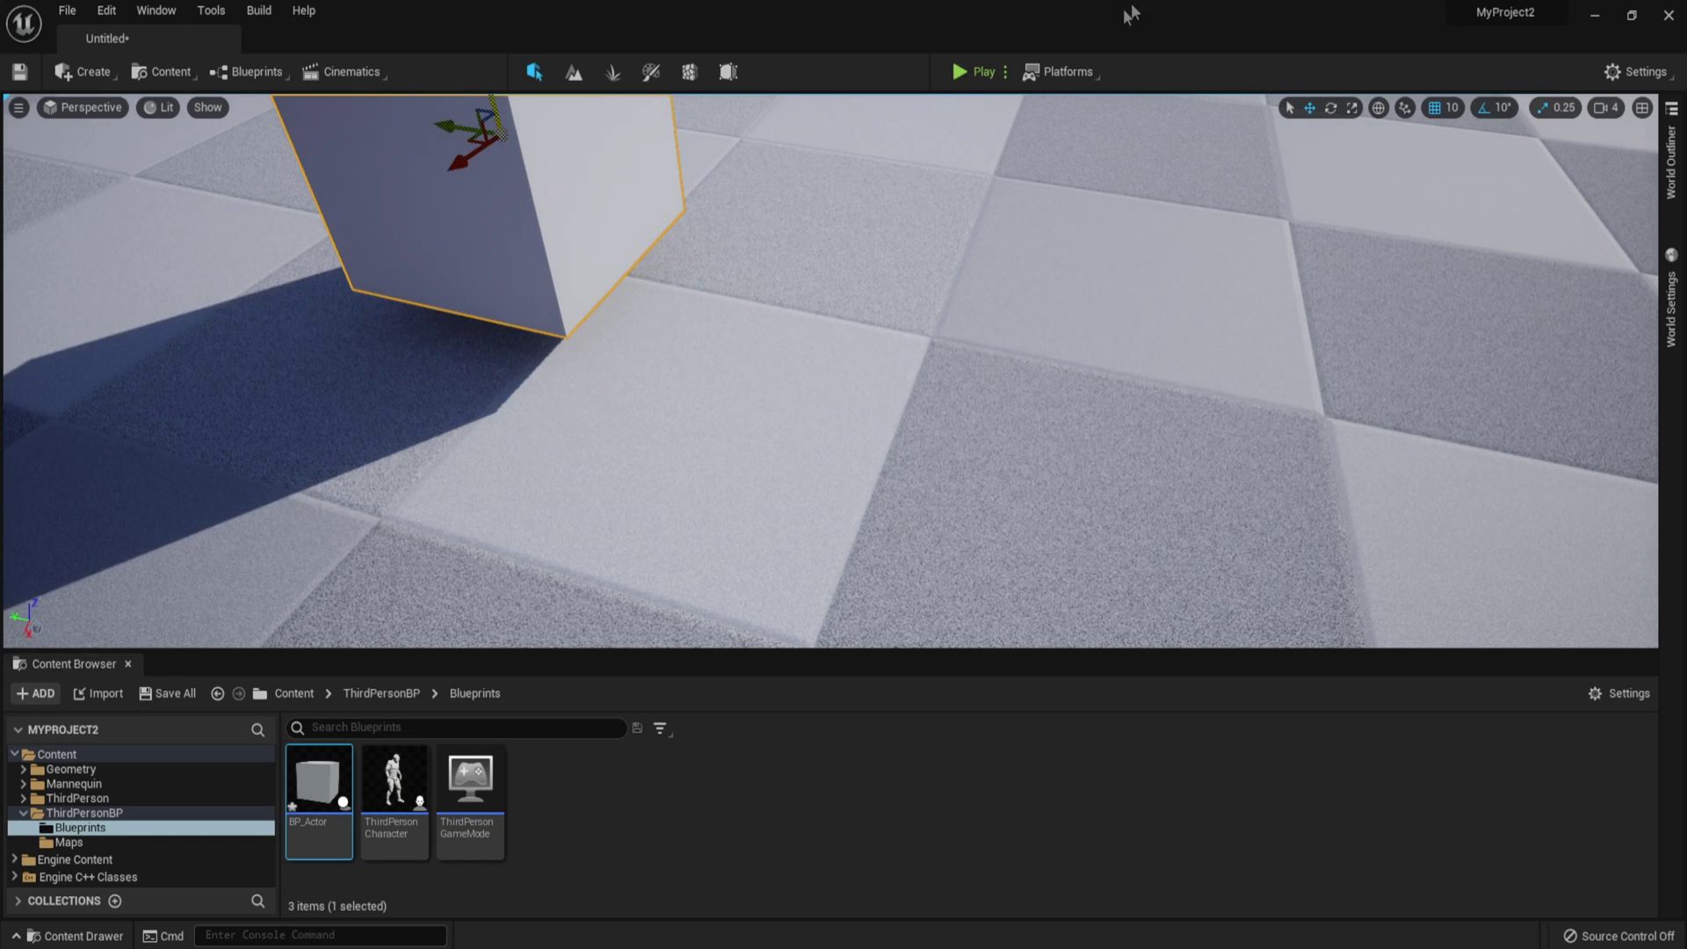
- Playtest by running the character past the cube, then reopen BP_Actor's Blueprint editor
click(968, 73)
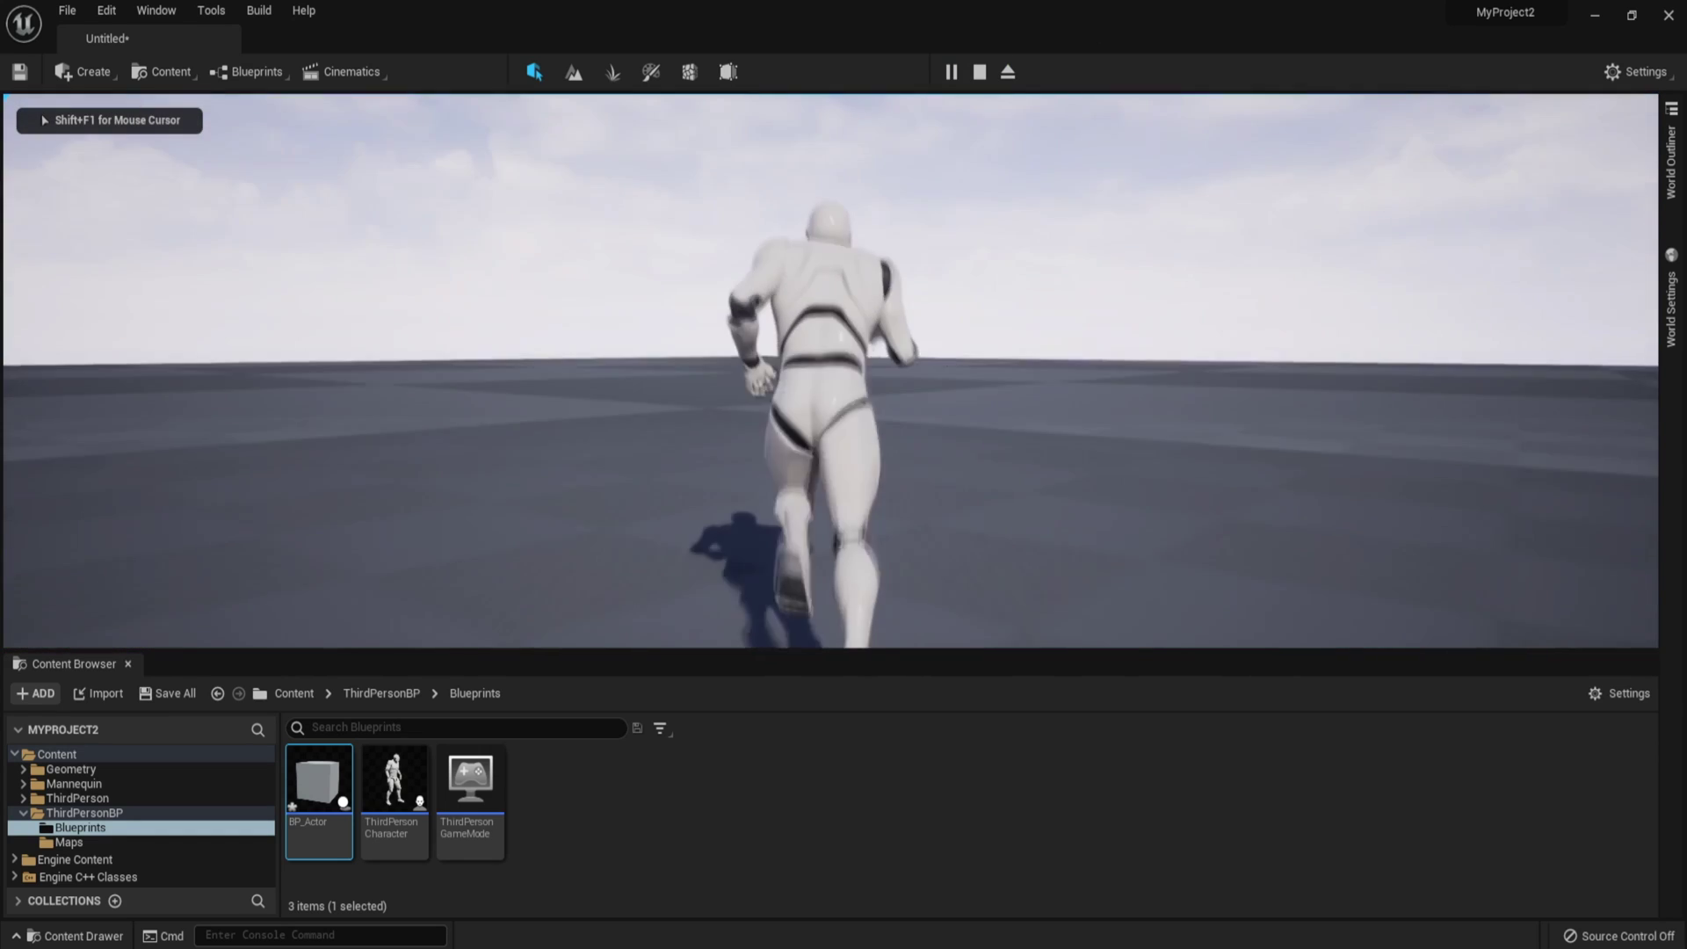
key(w)
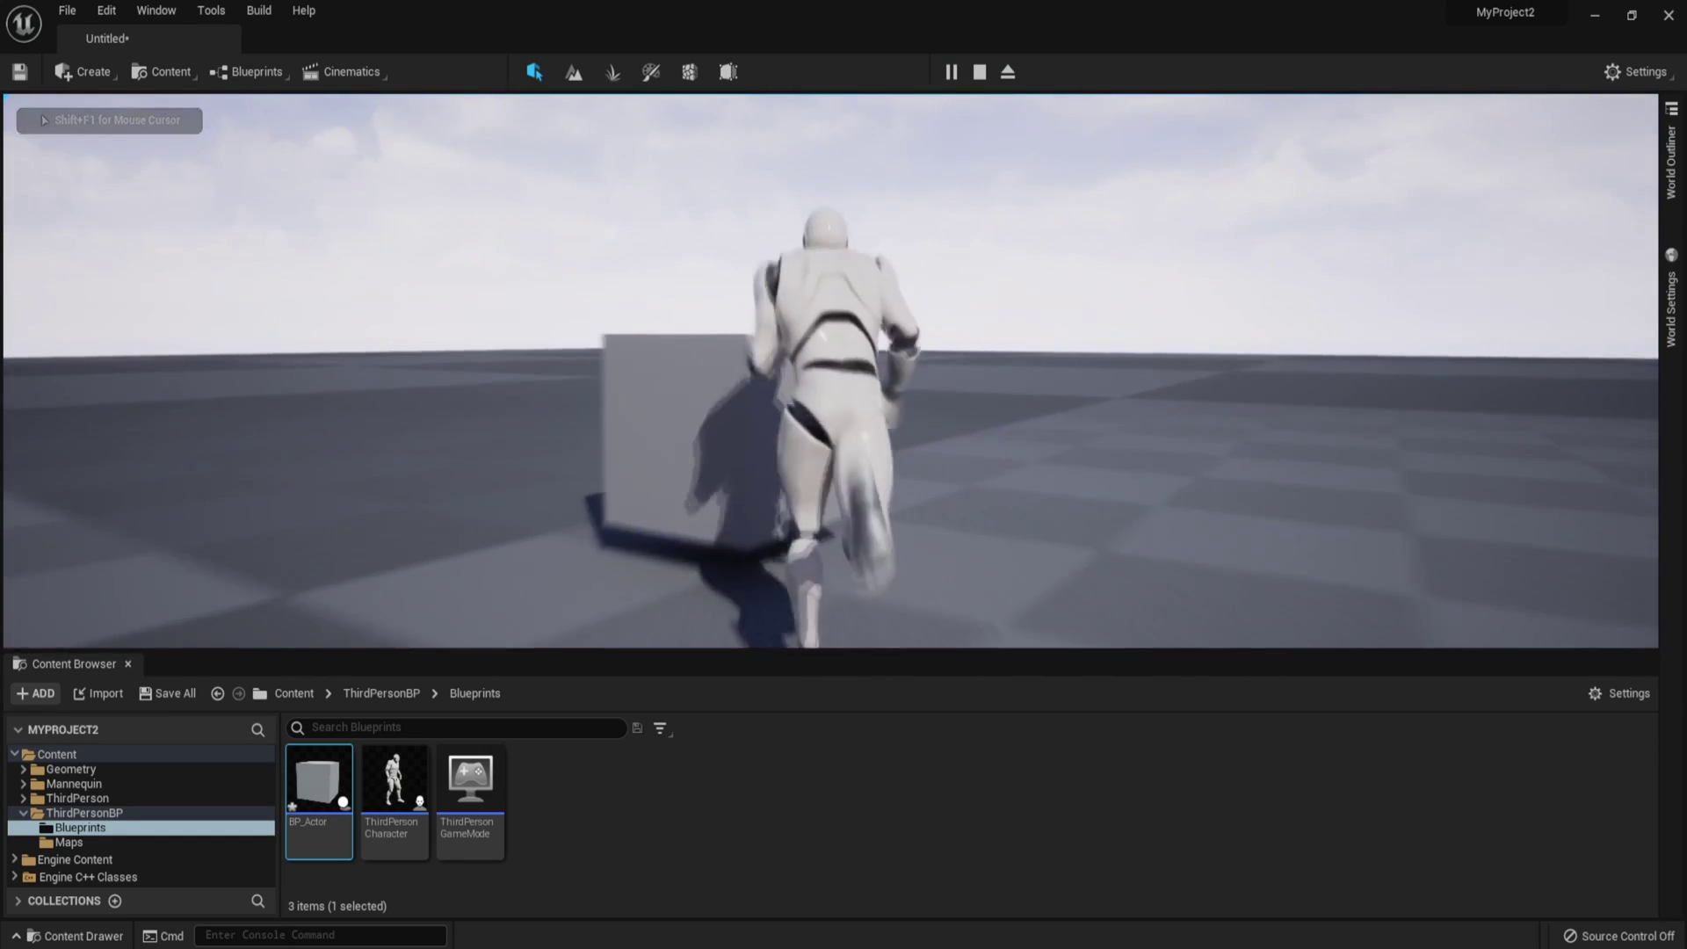
key(w)
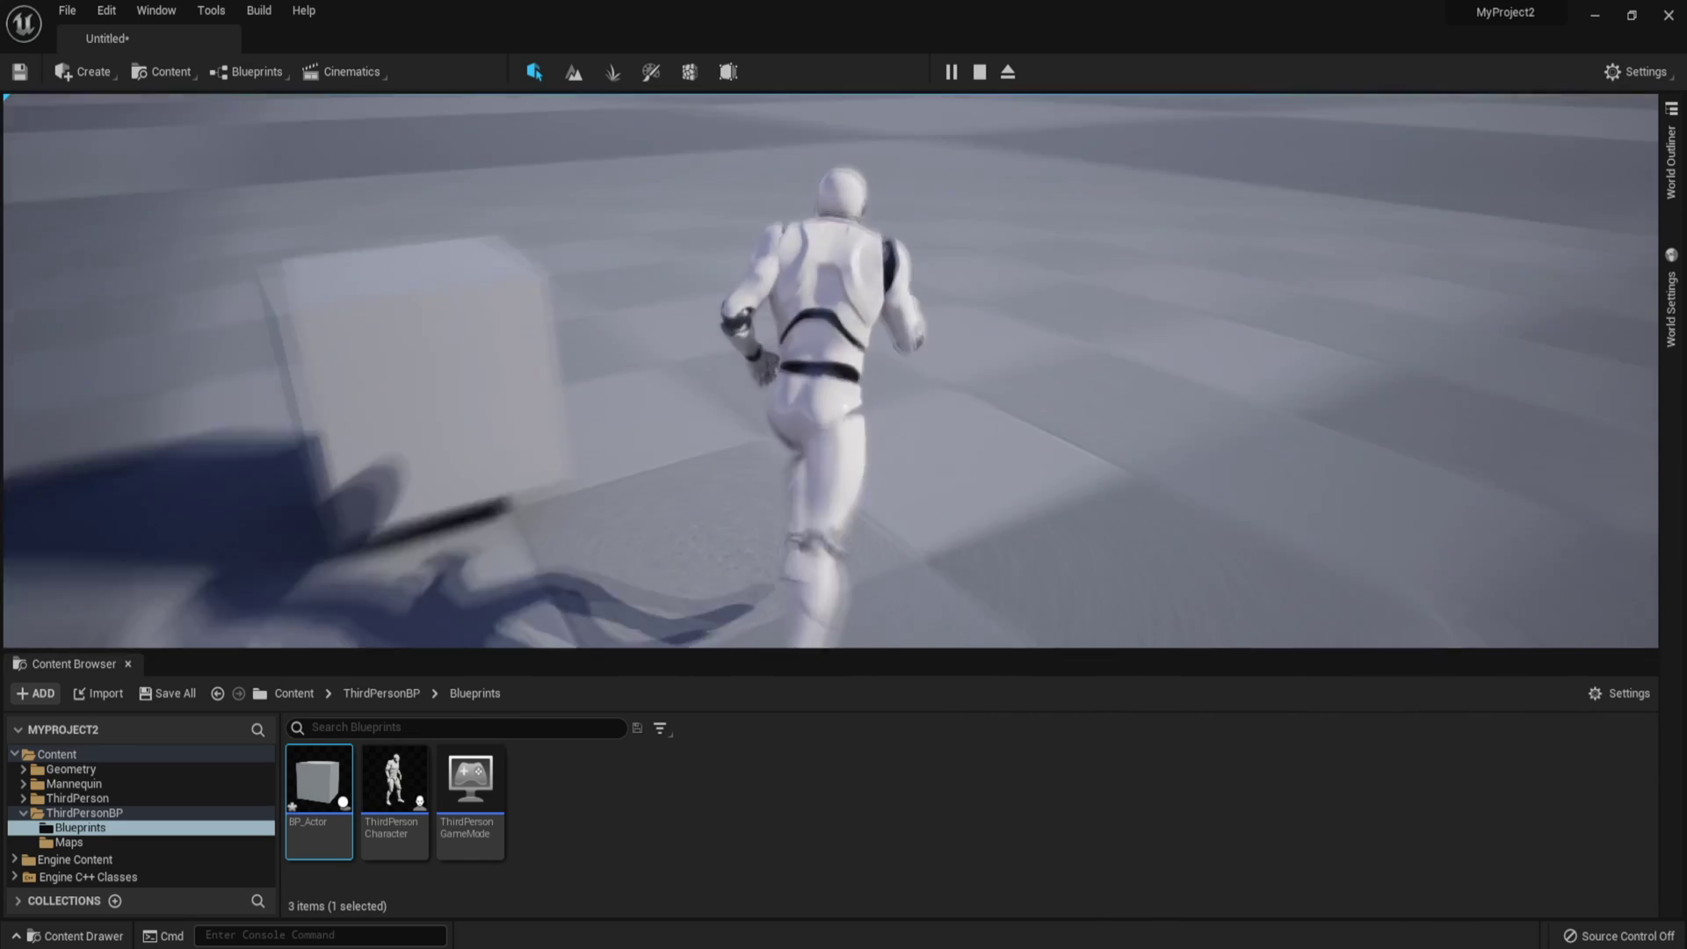
key(Escape)
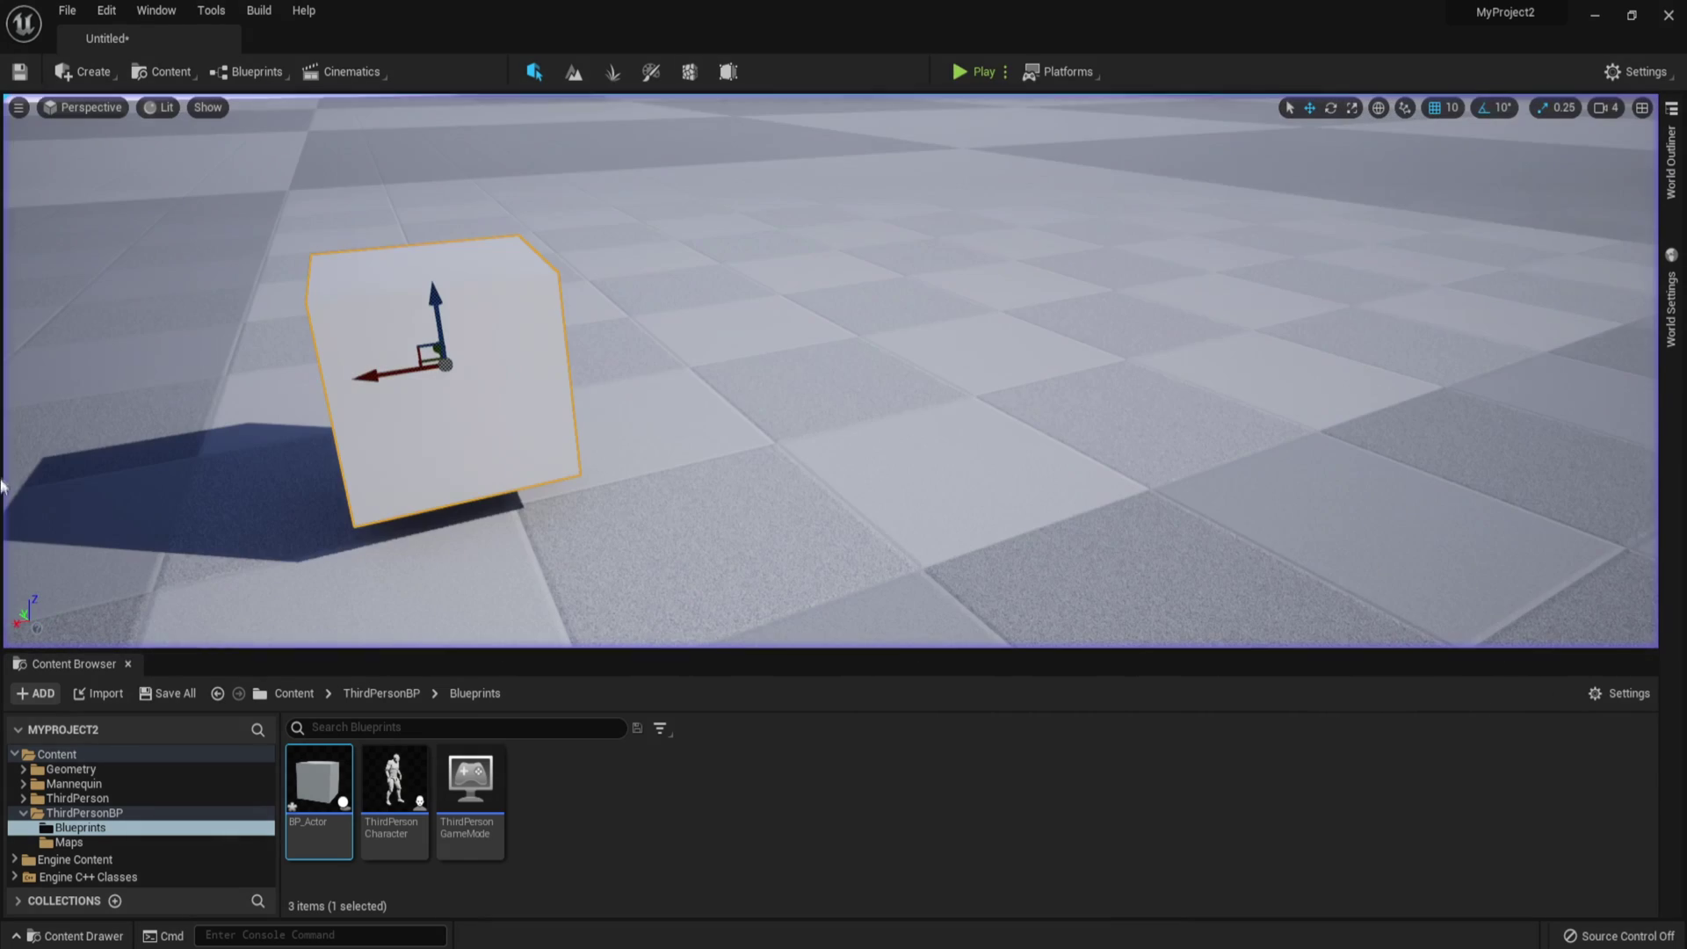
double_click(328, 791)
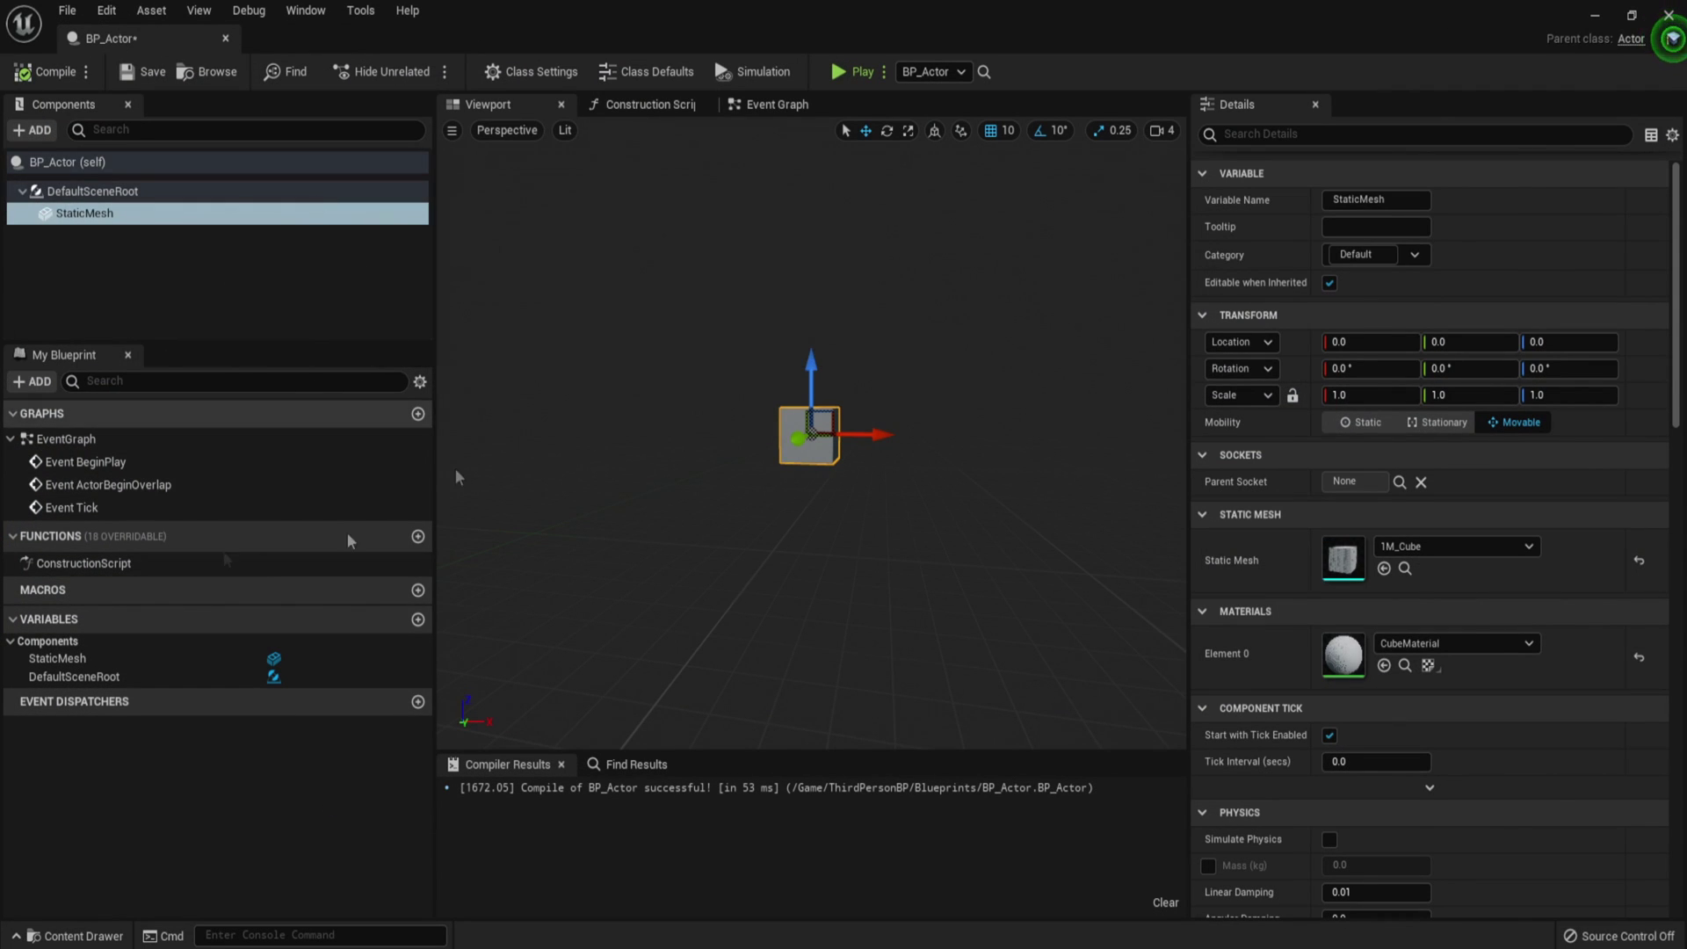
click(111, 132)
- Add a Point Light component to BP_Actor
click(67, 161)
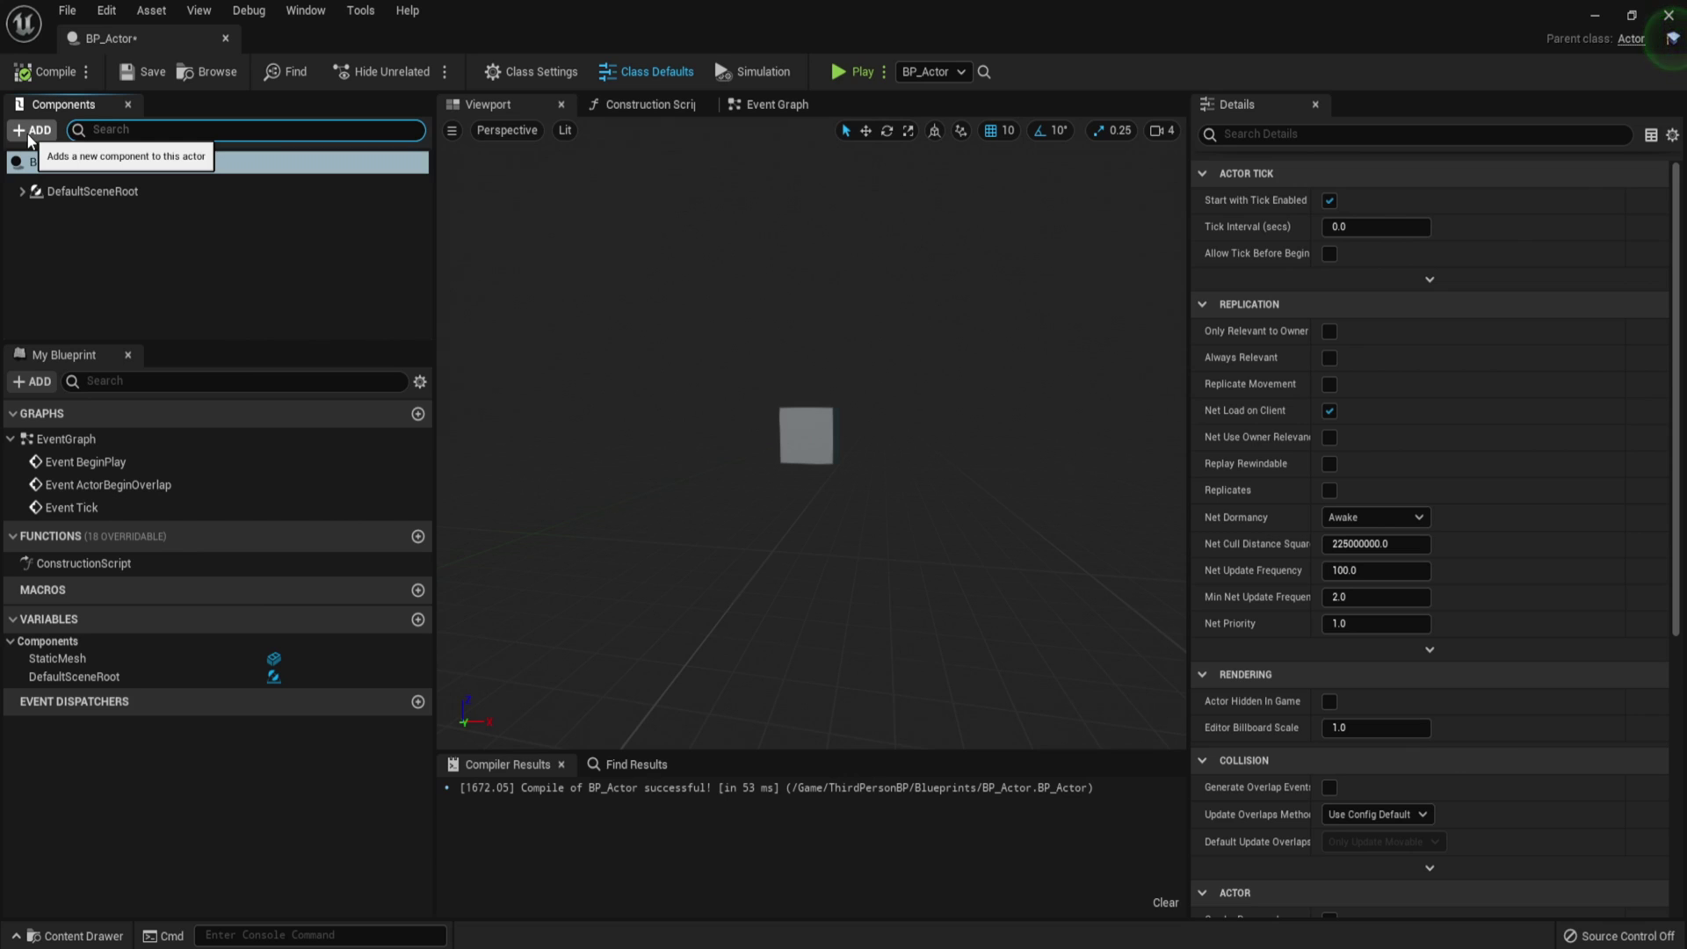
click(32, 130)
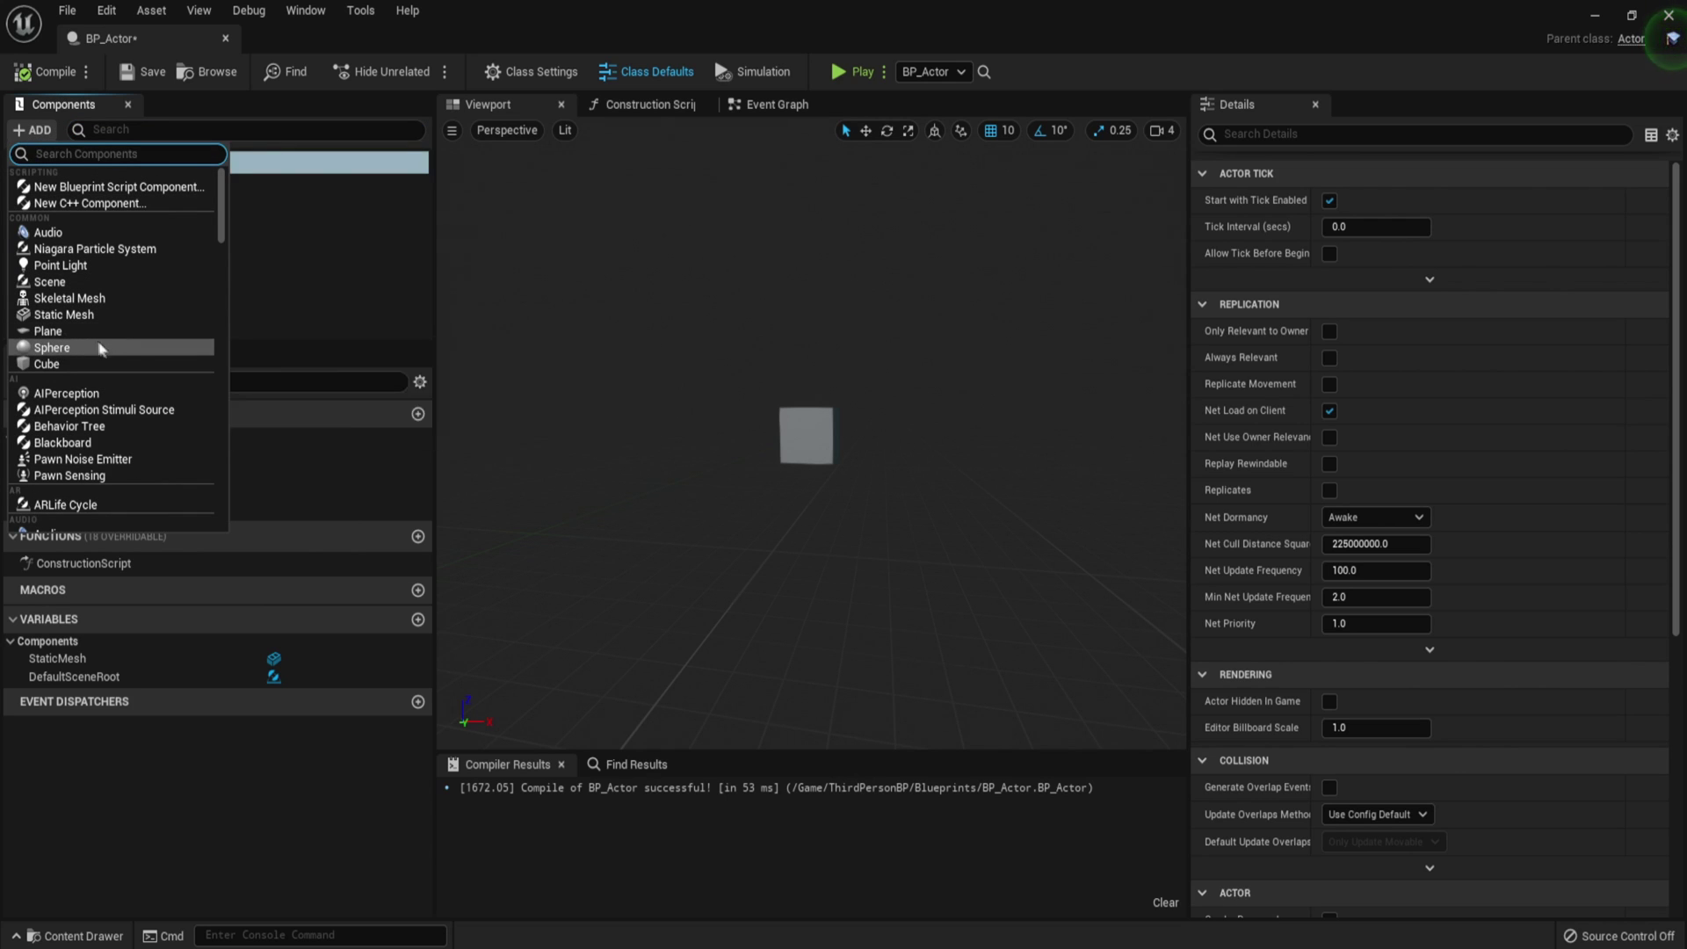
click(87, 263)
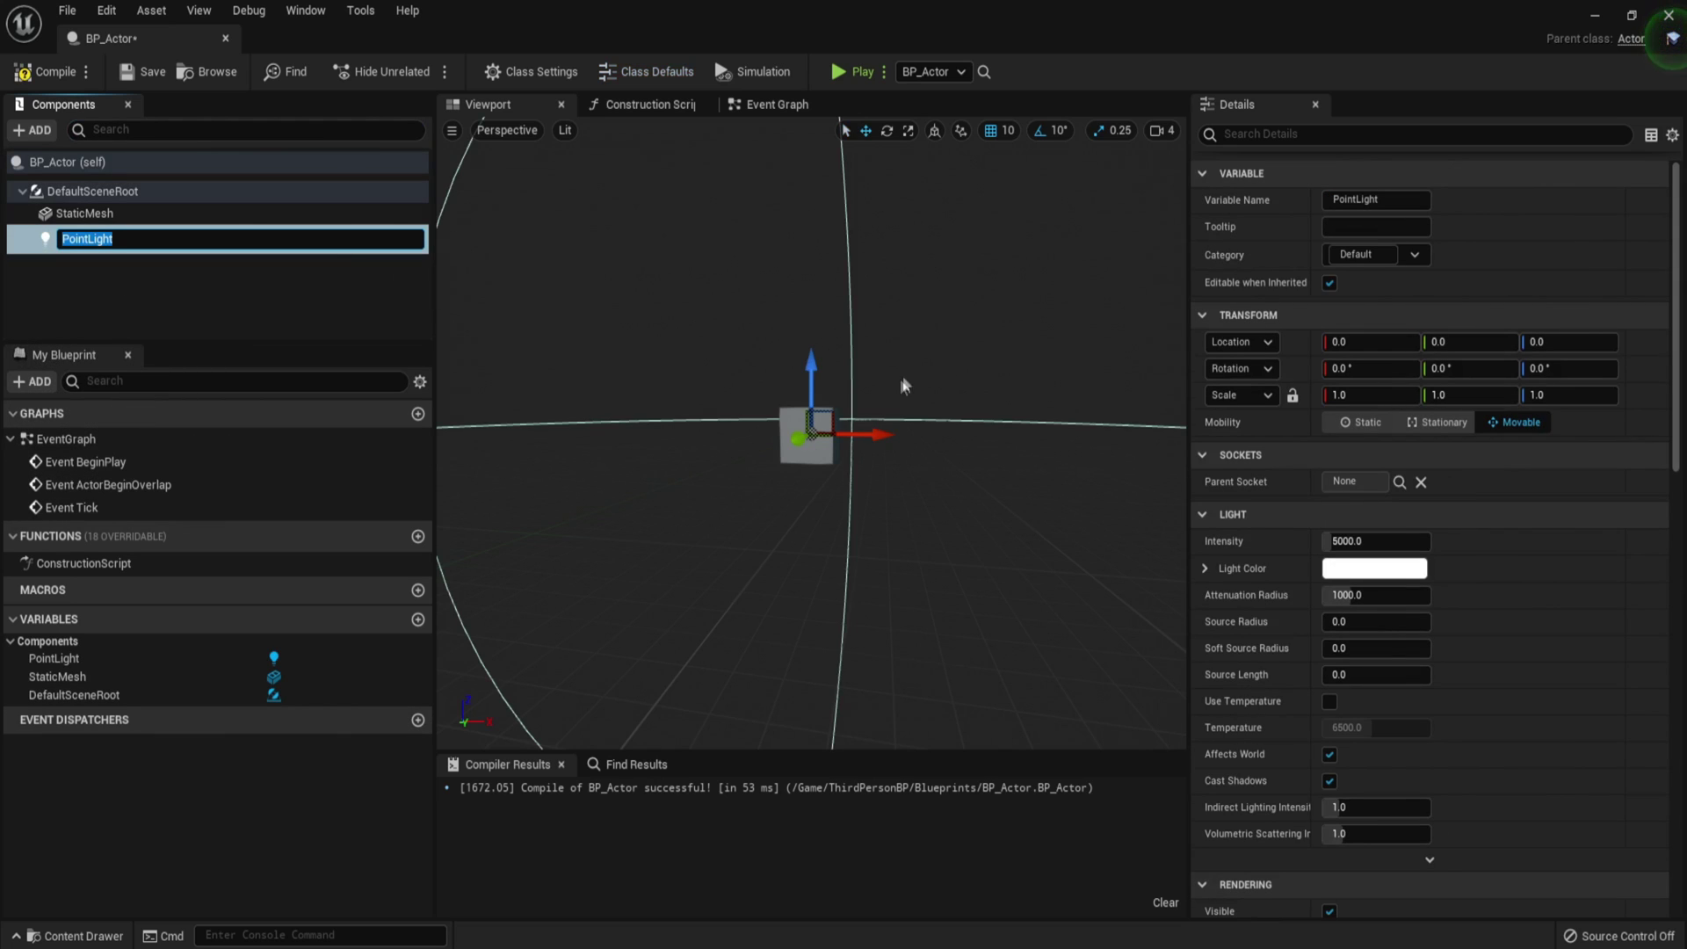
scroll(823, 392, up, 3)
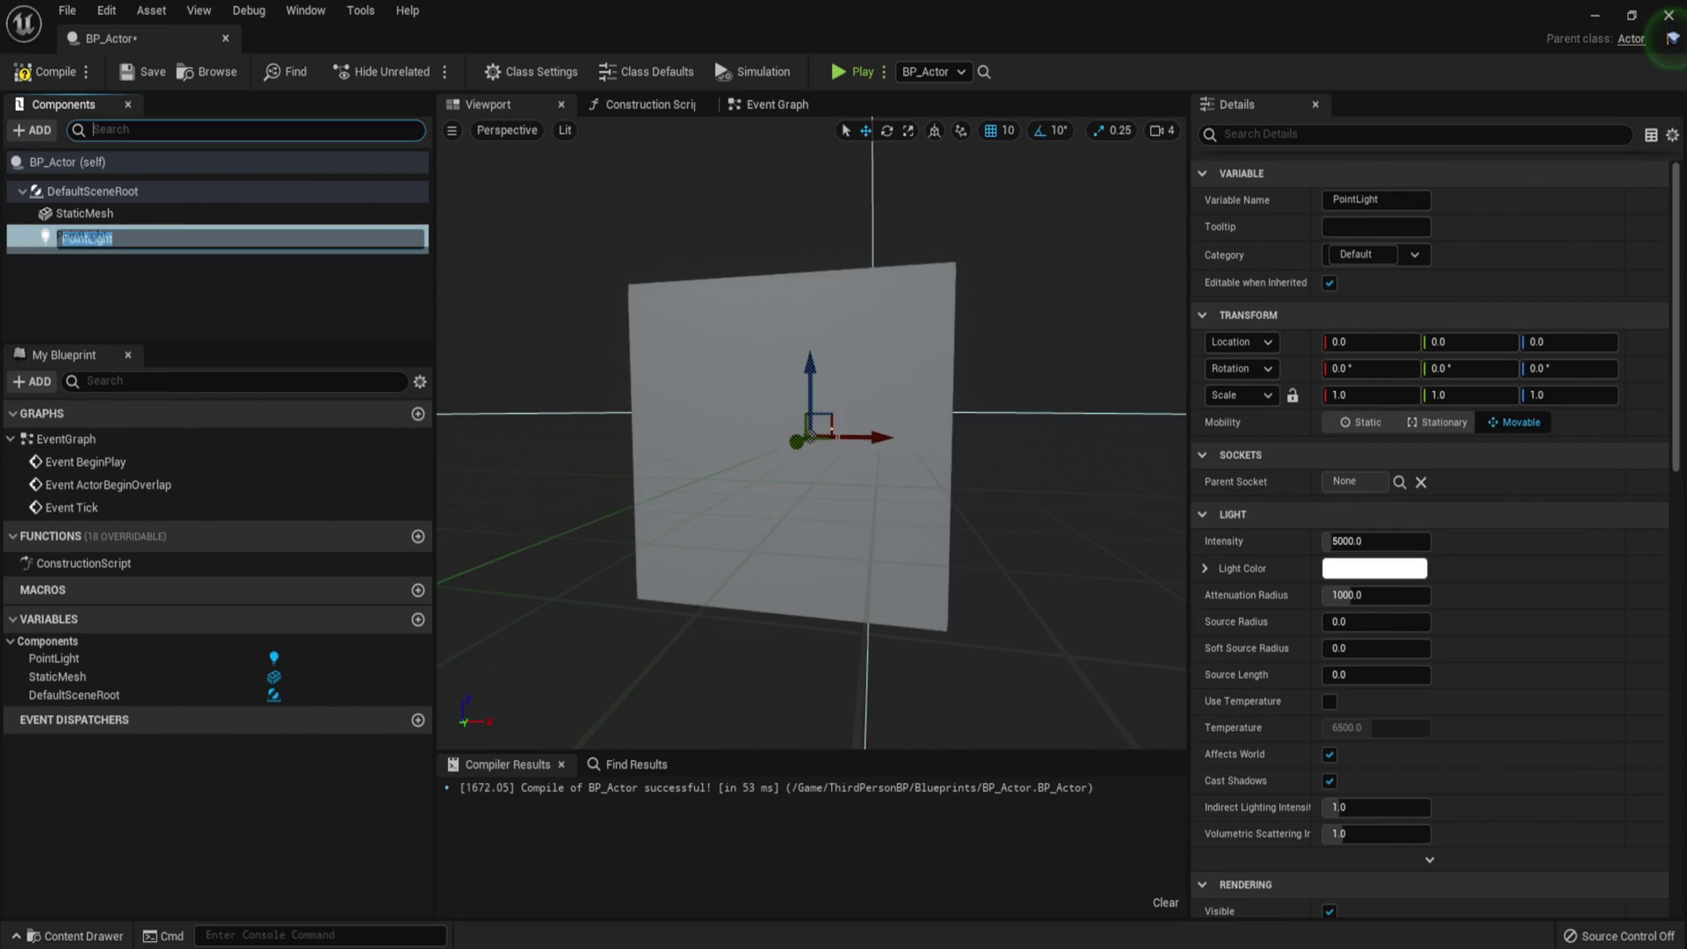
text(w)
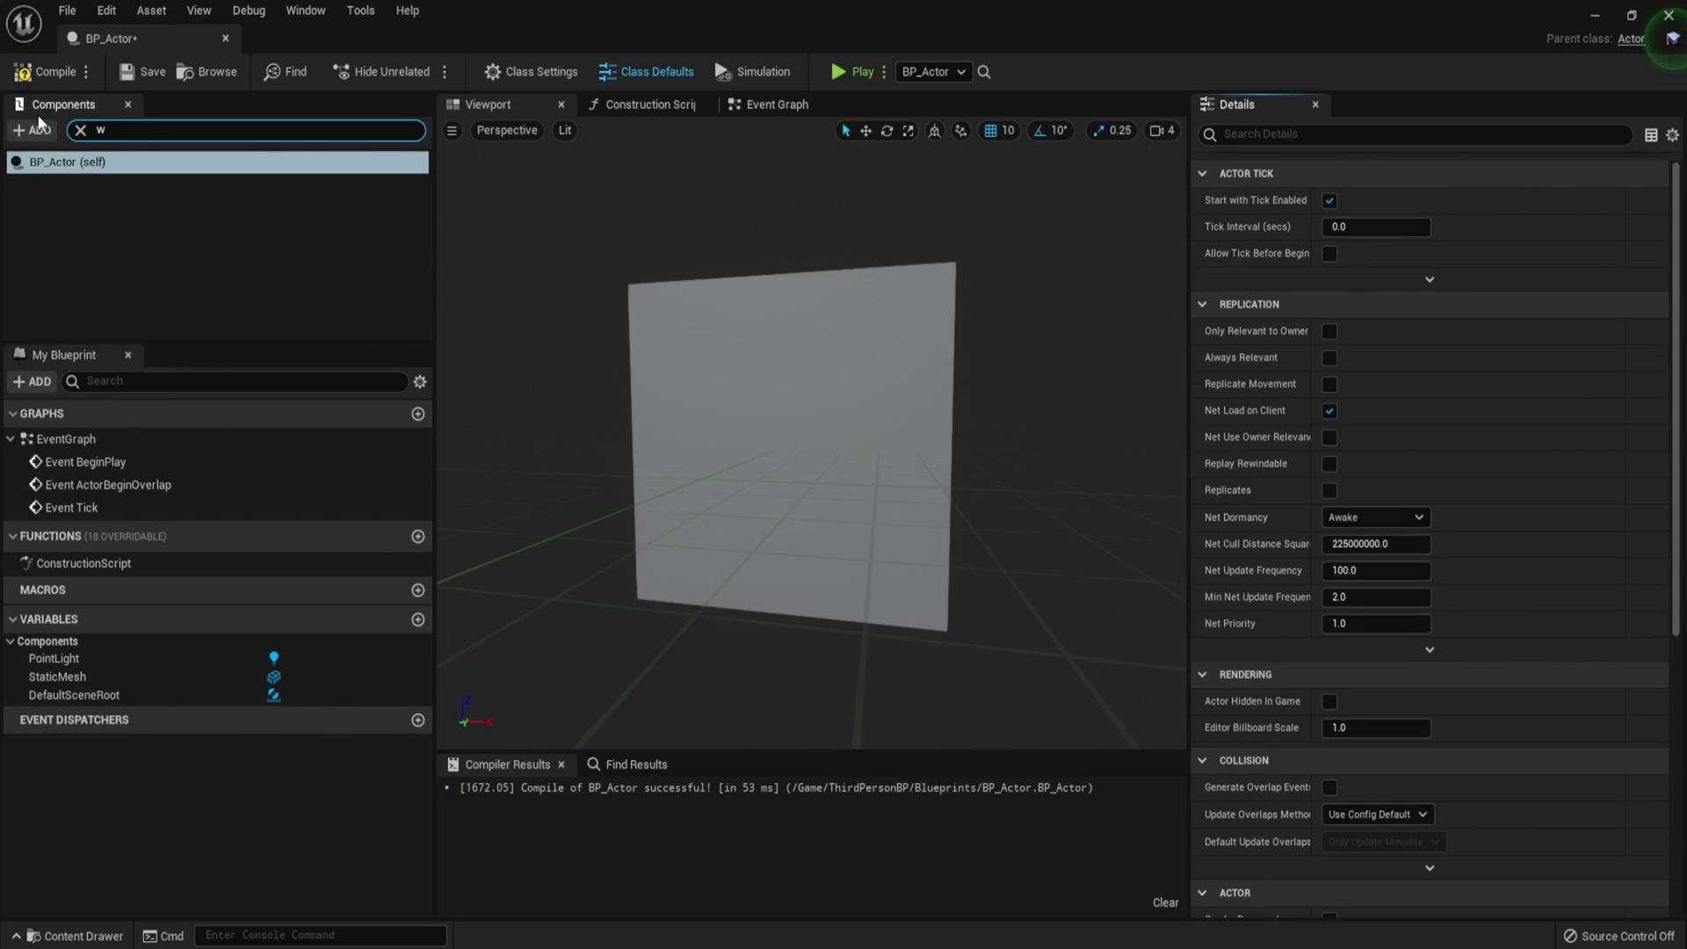
click(80, 129)
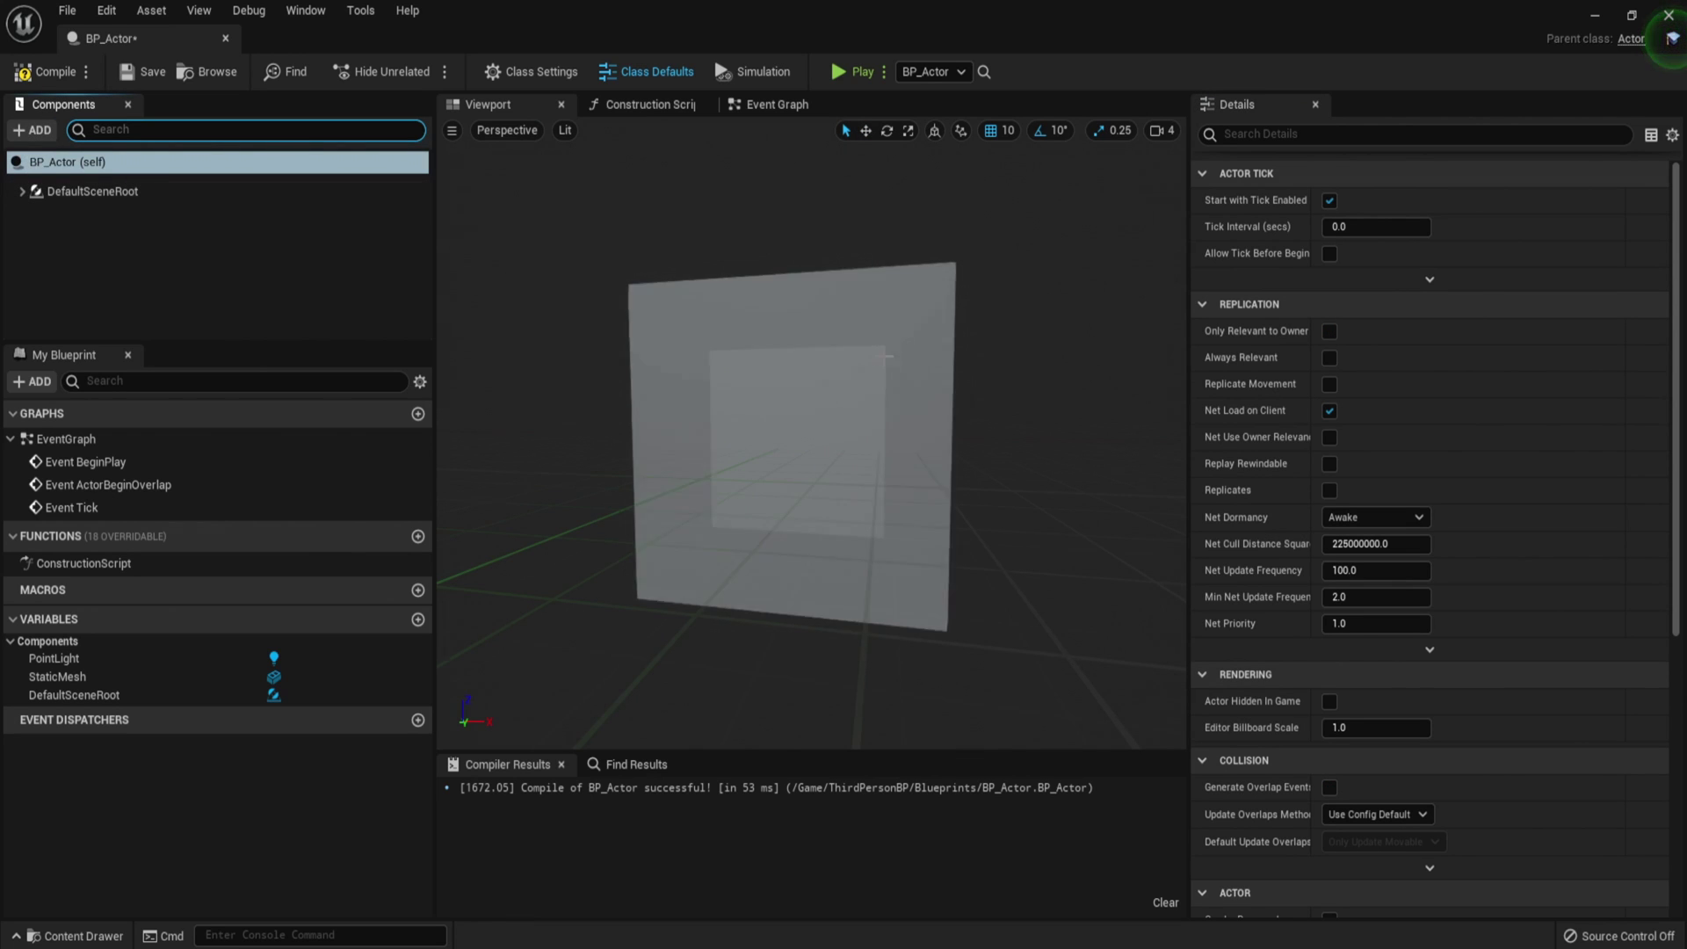
- Raise the point light to height 120 above the cube and set intensity 100000
drag(889, 356, 369, 179)
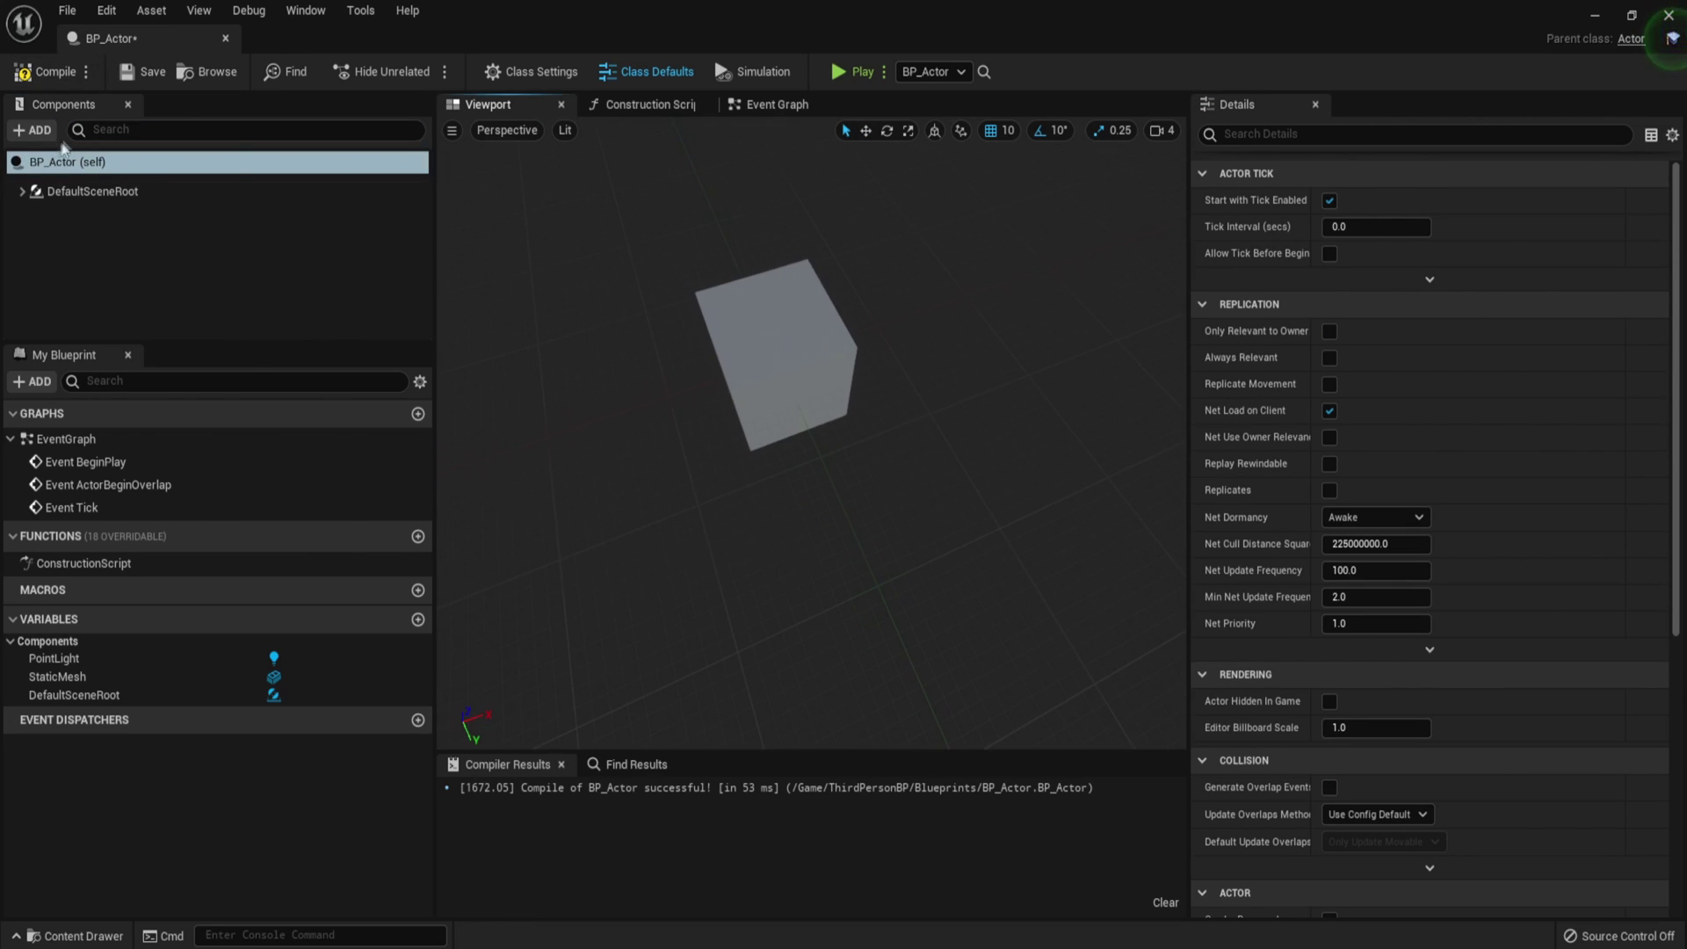
click(1062, 271)
drag(900, 348, 906, 173)
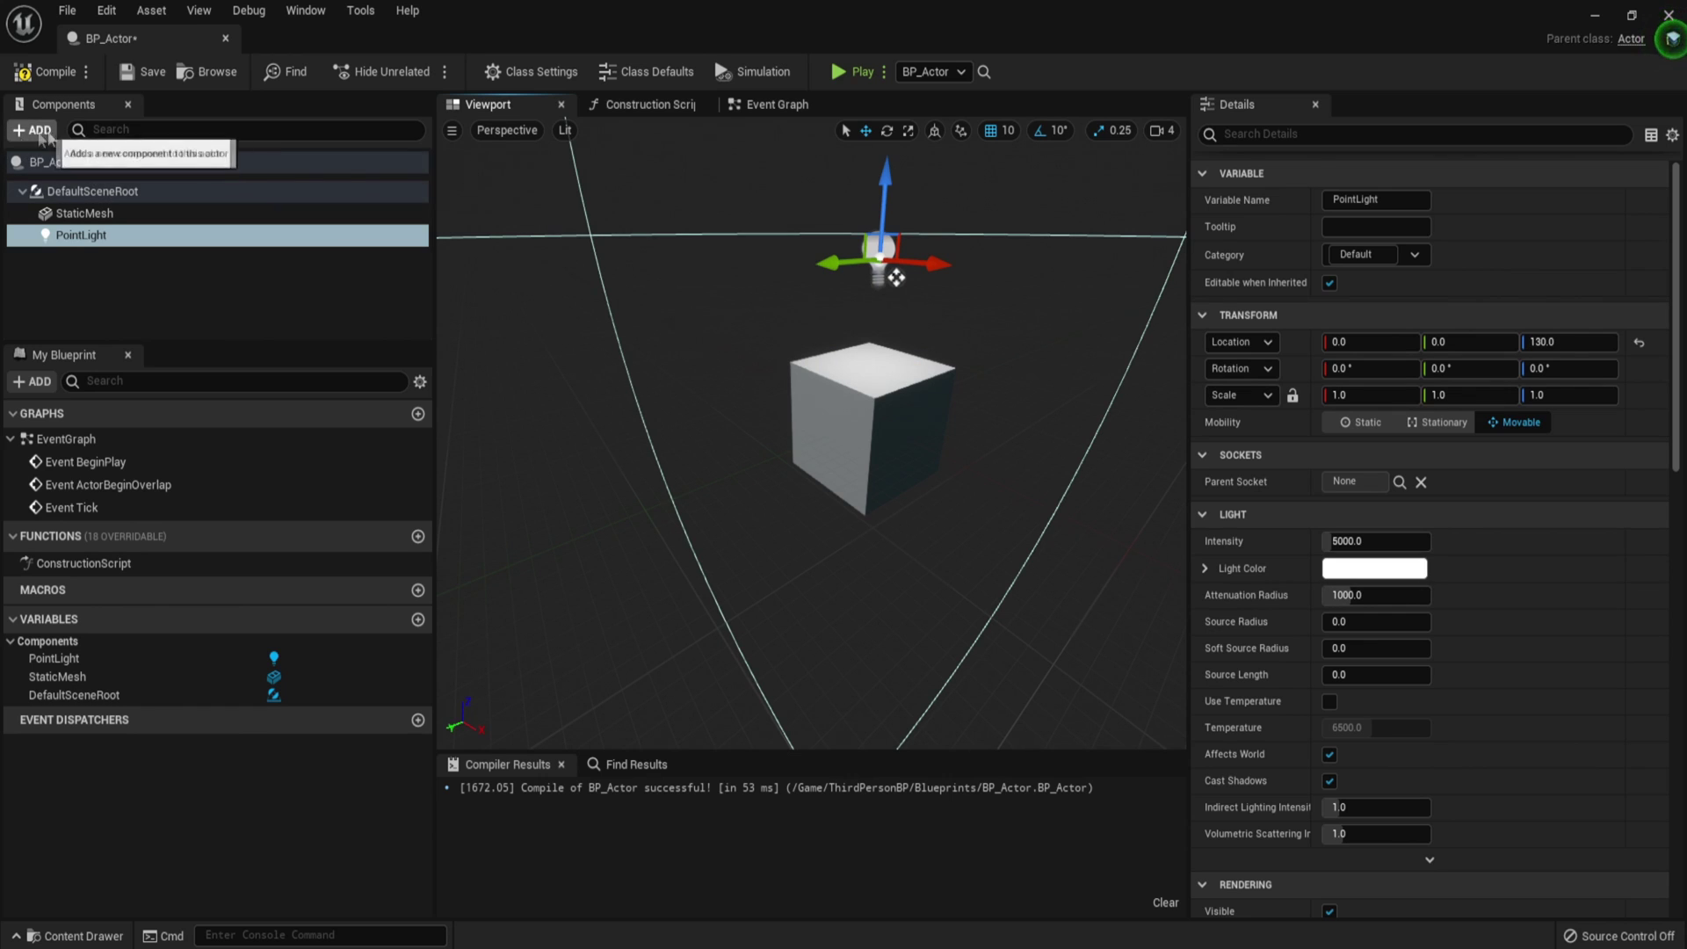
drag(895, 279, 896, 291)
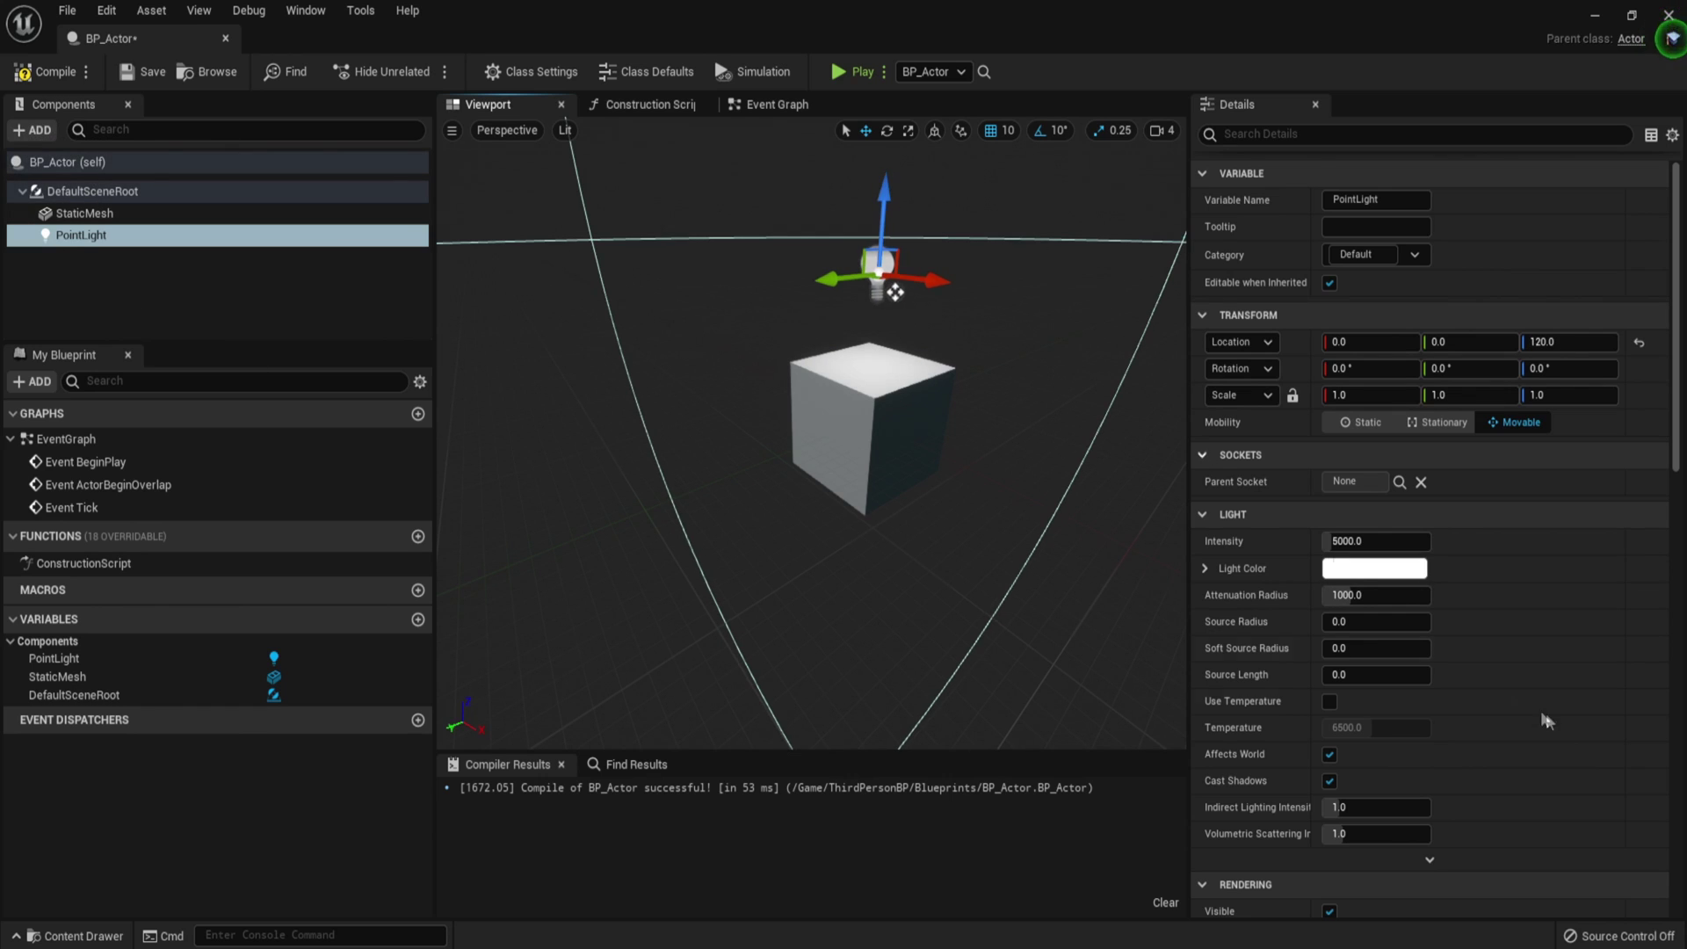
click(1376, 541)
text(100000)
key(Return)
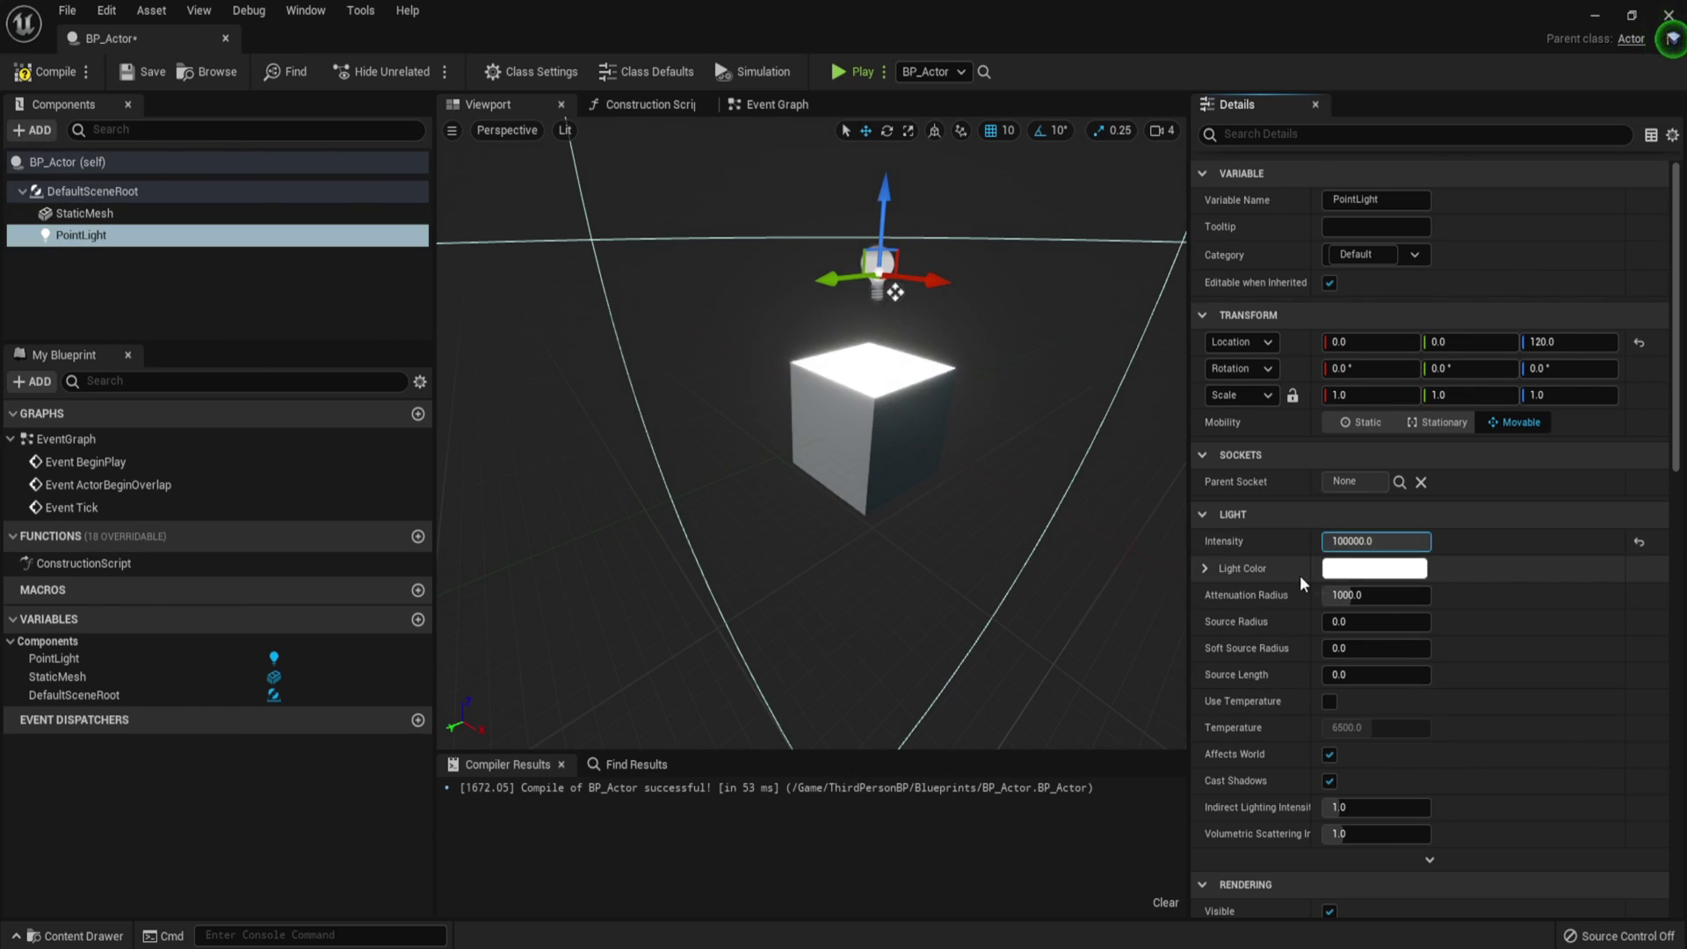
- Make the light magenta, shift it 150 units sideways, compile, and close the editor
click(1375, 567)
click(1132, 560)
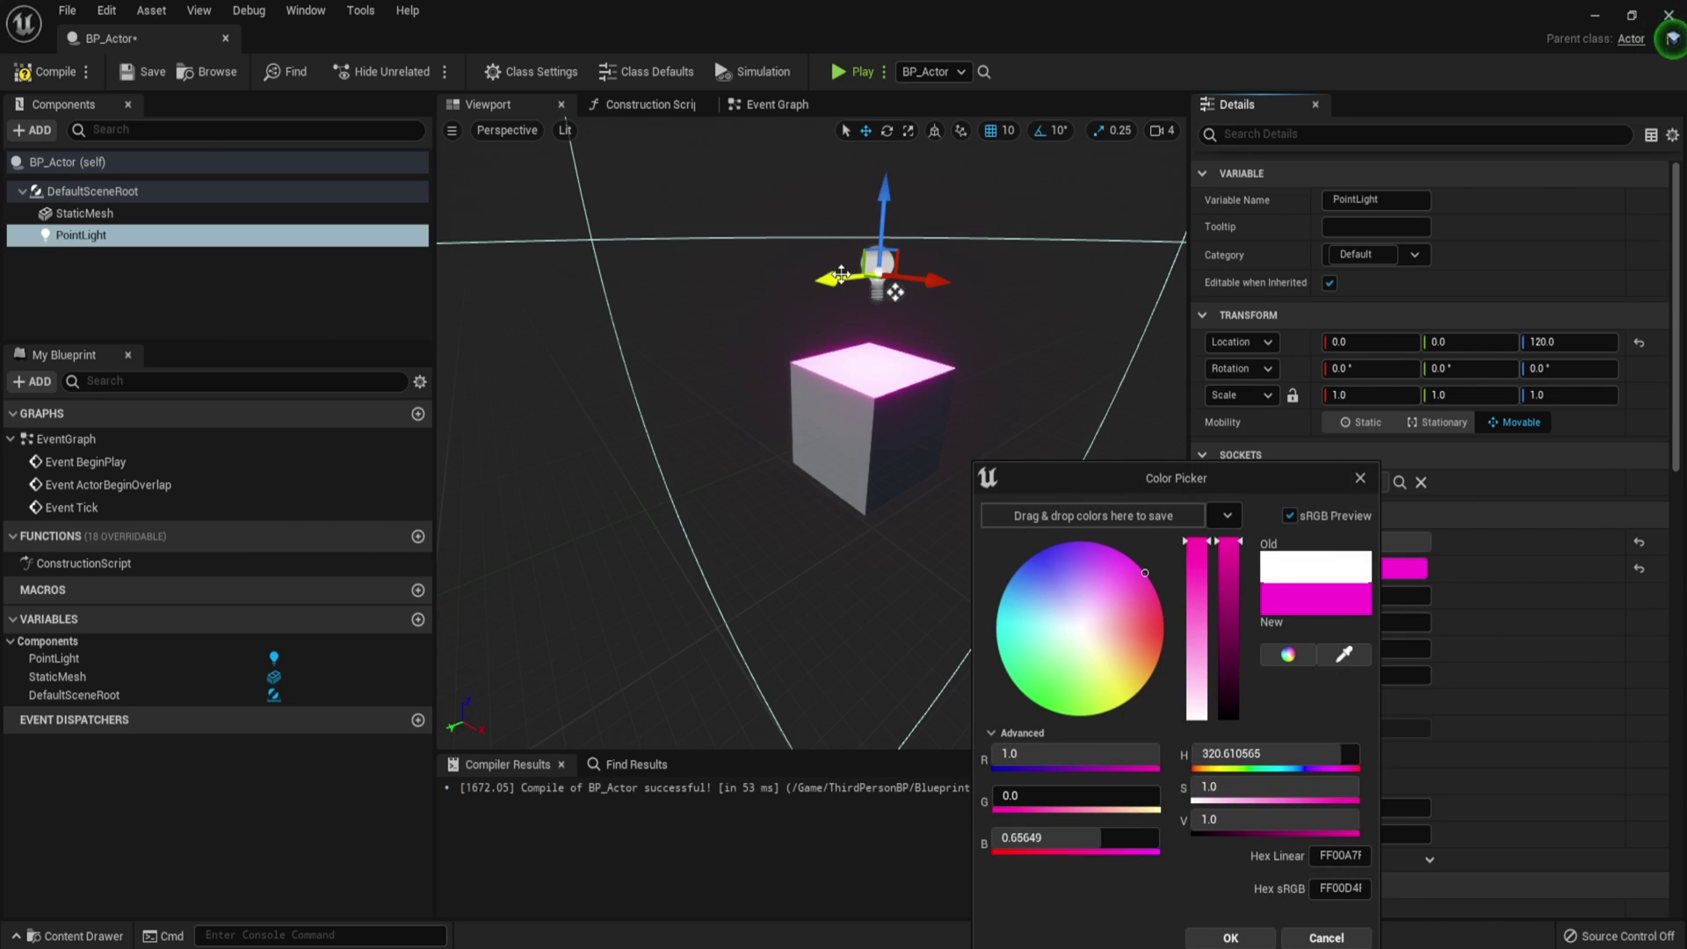
drag(841, 274, 652, 298)
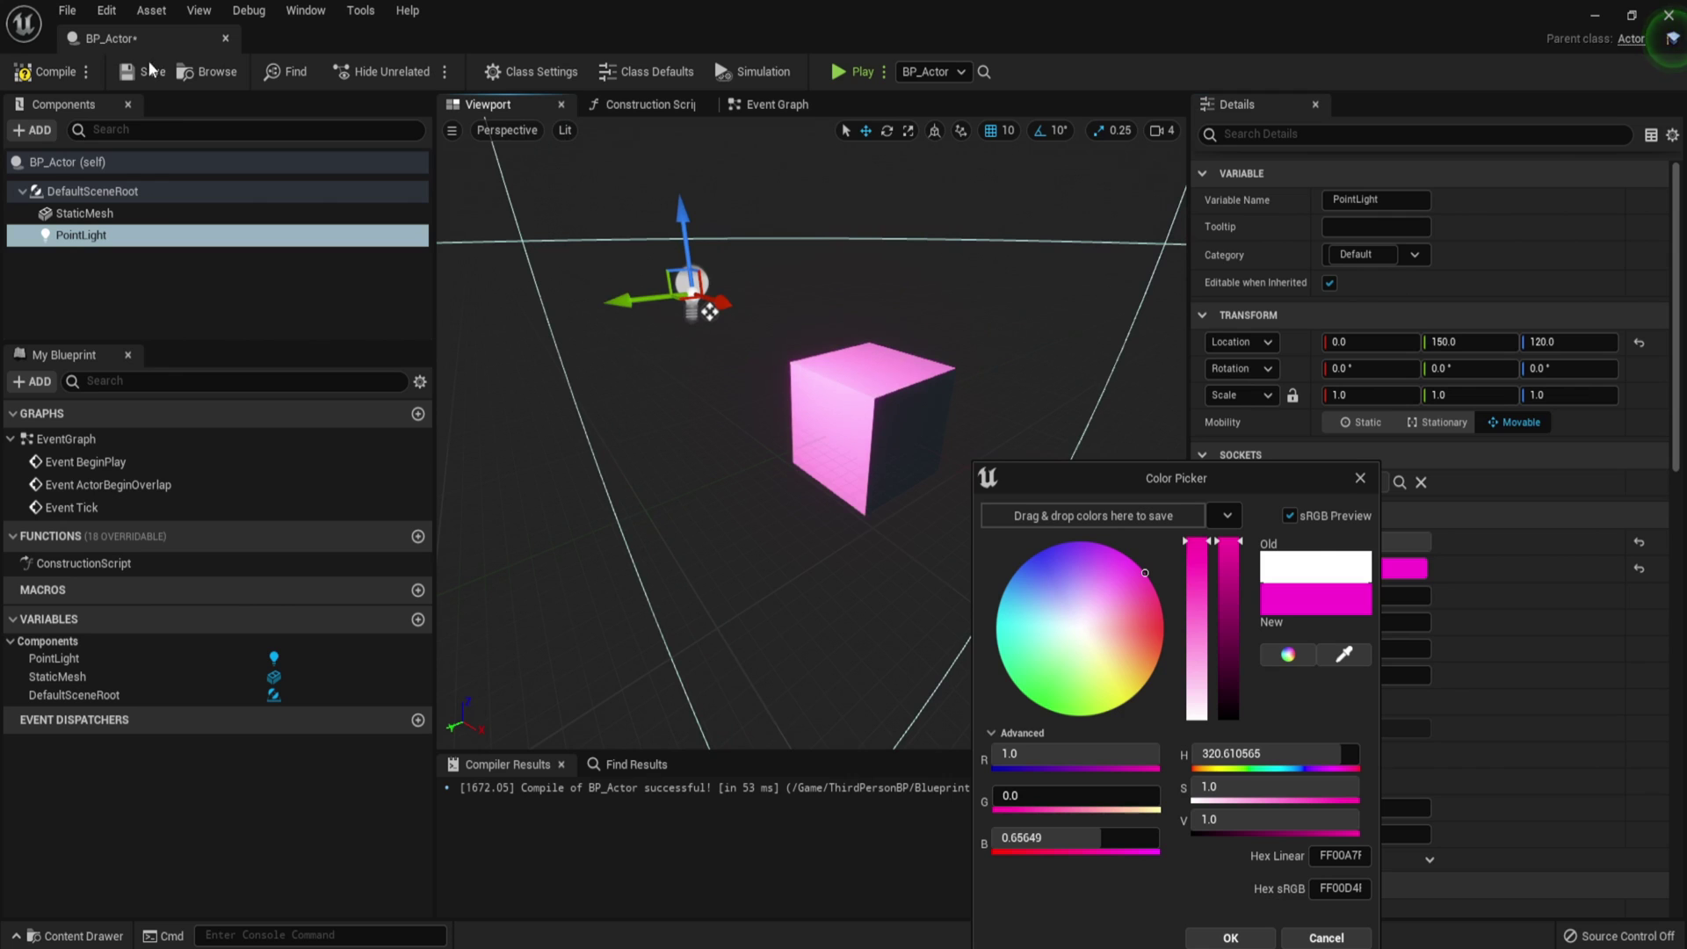
click(31, 75)
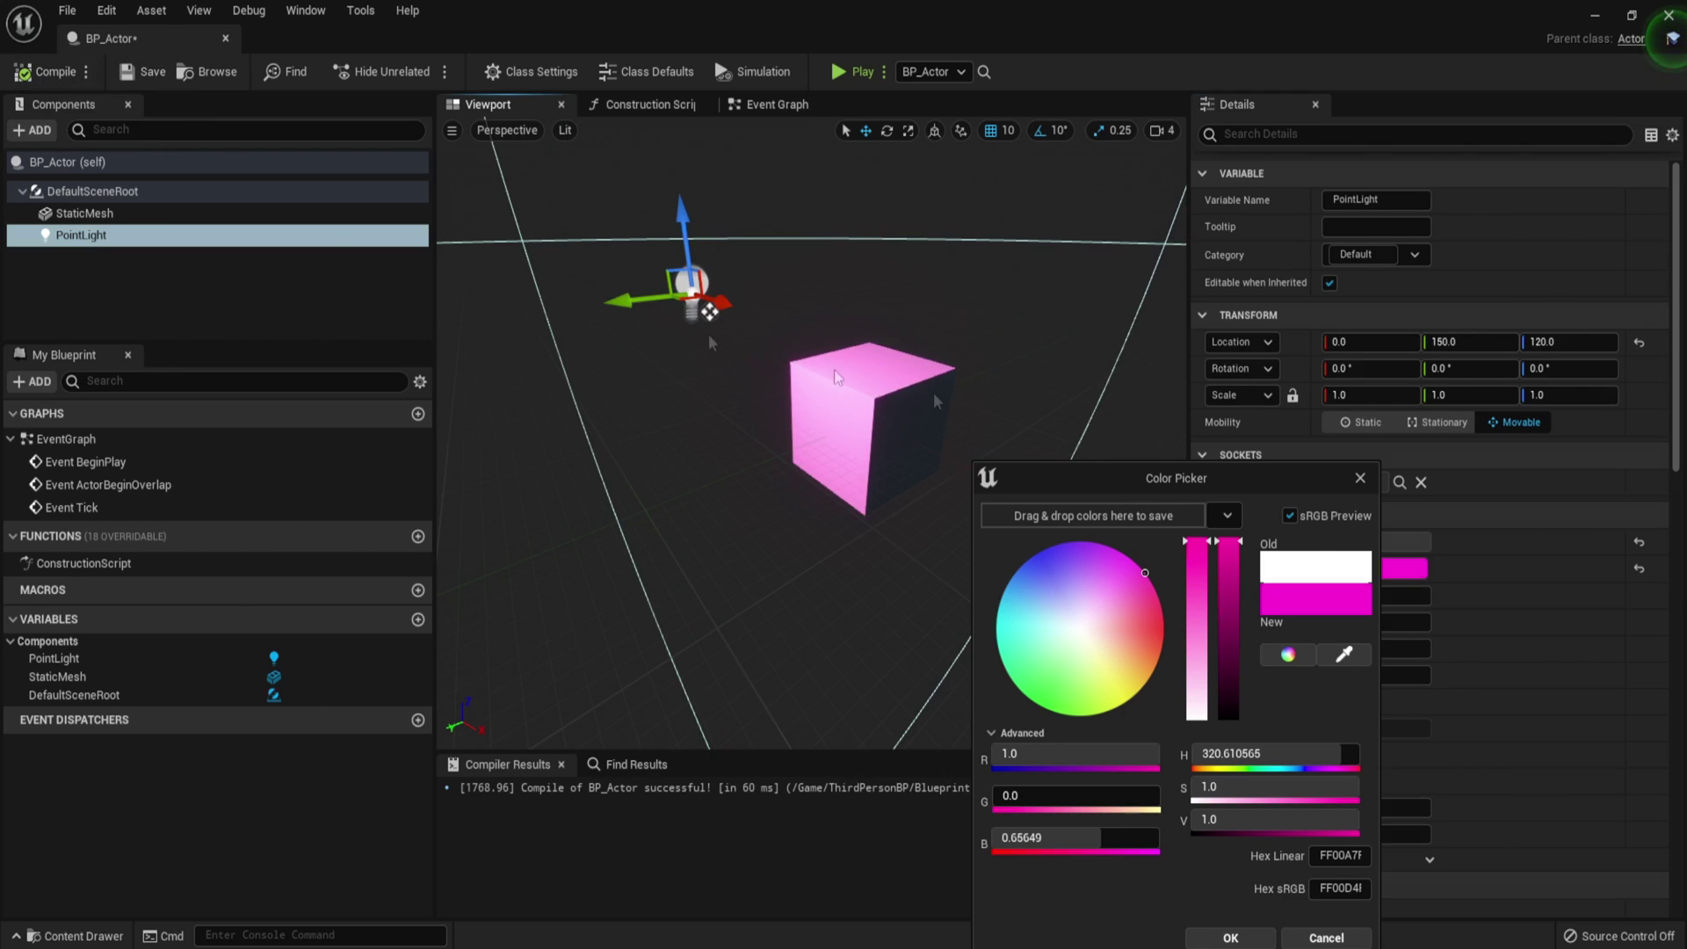
click(1668, 15)
- Play the level and run the character toward the magenta-lit cube, then stop
click(977, 72)
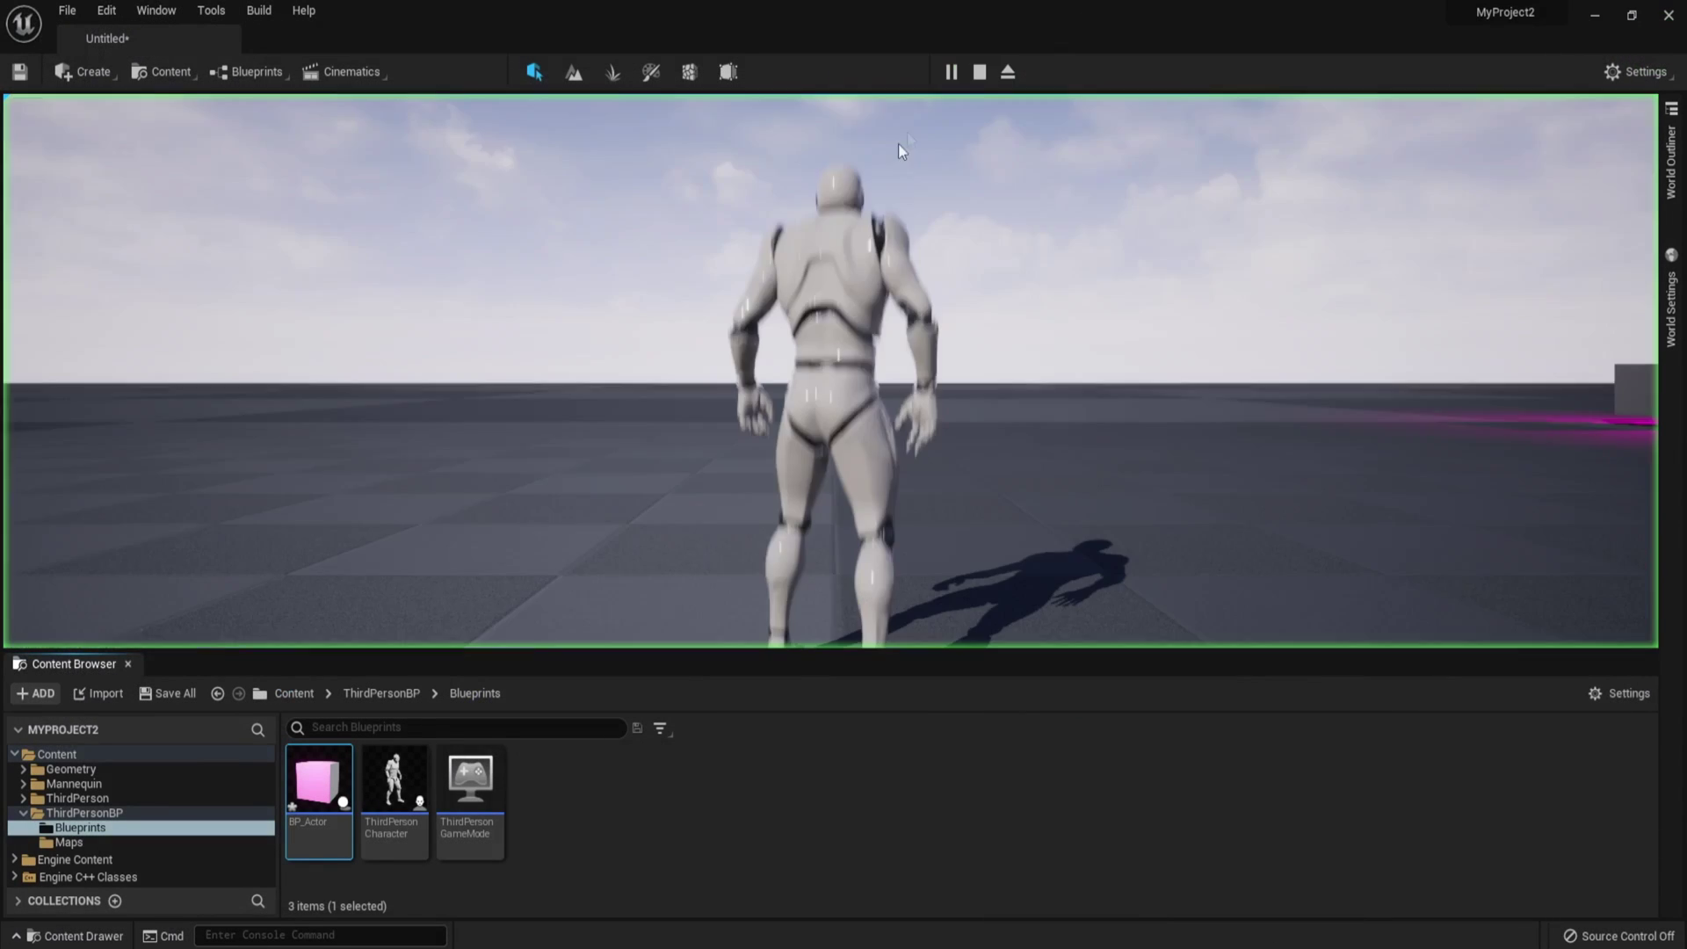
key(w)
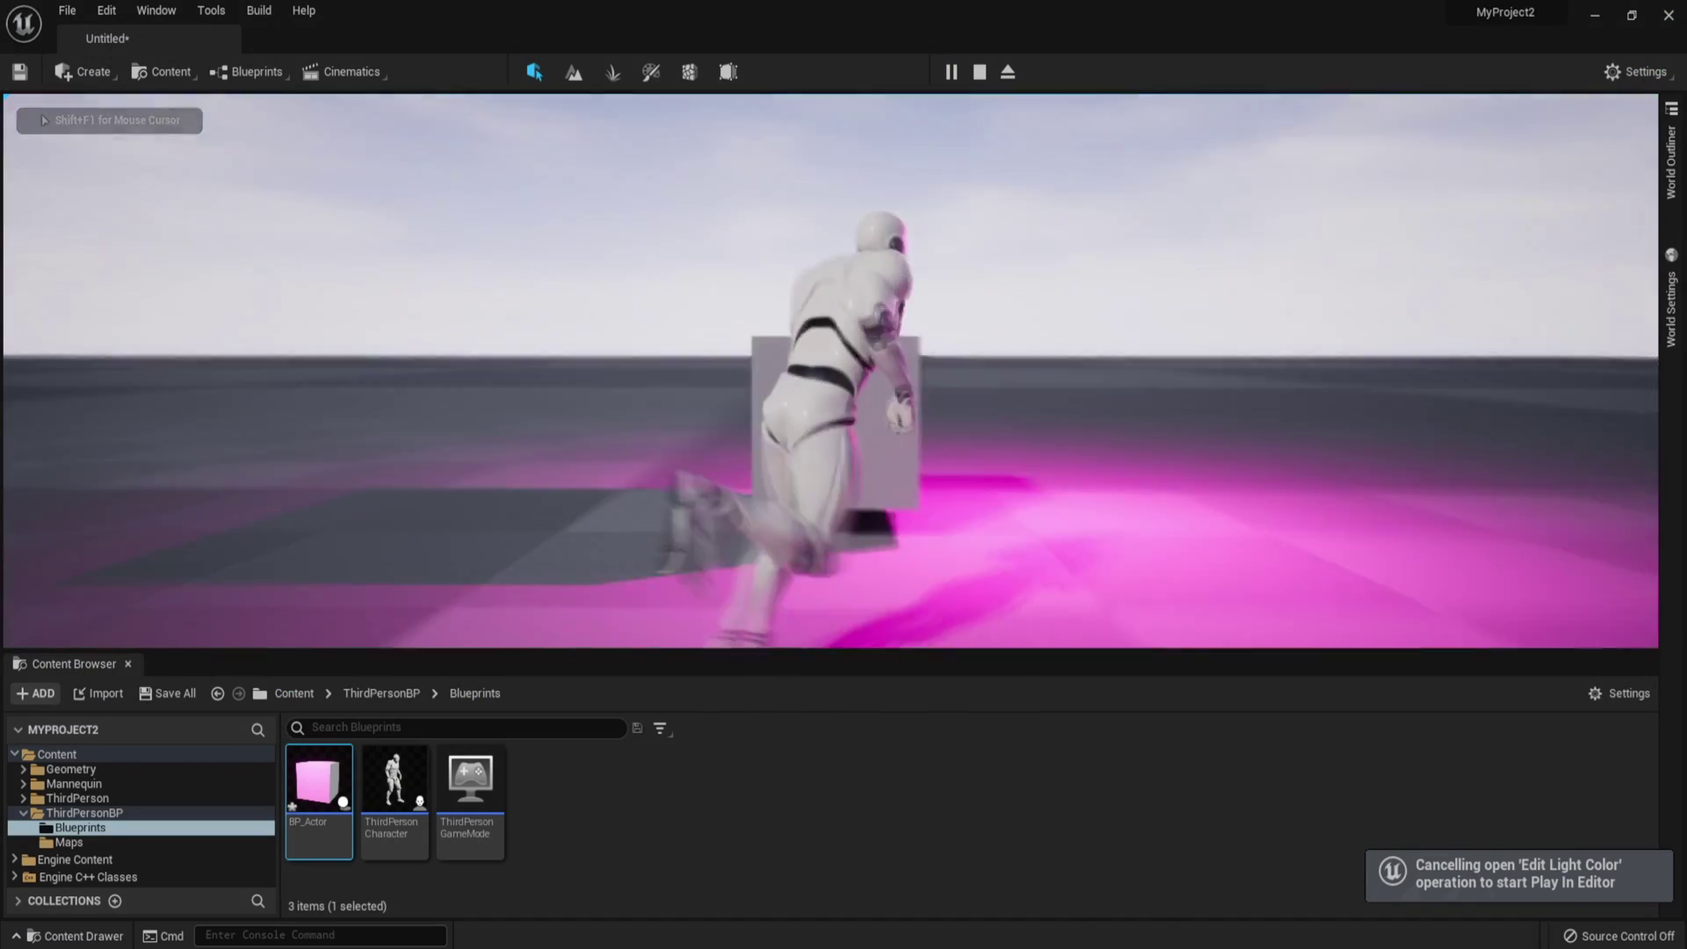
key(Escape)
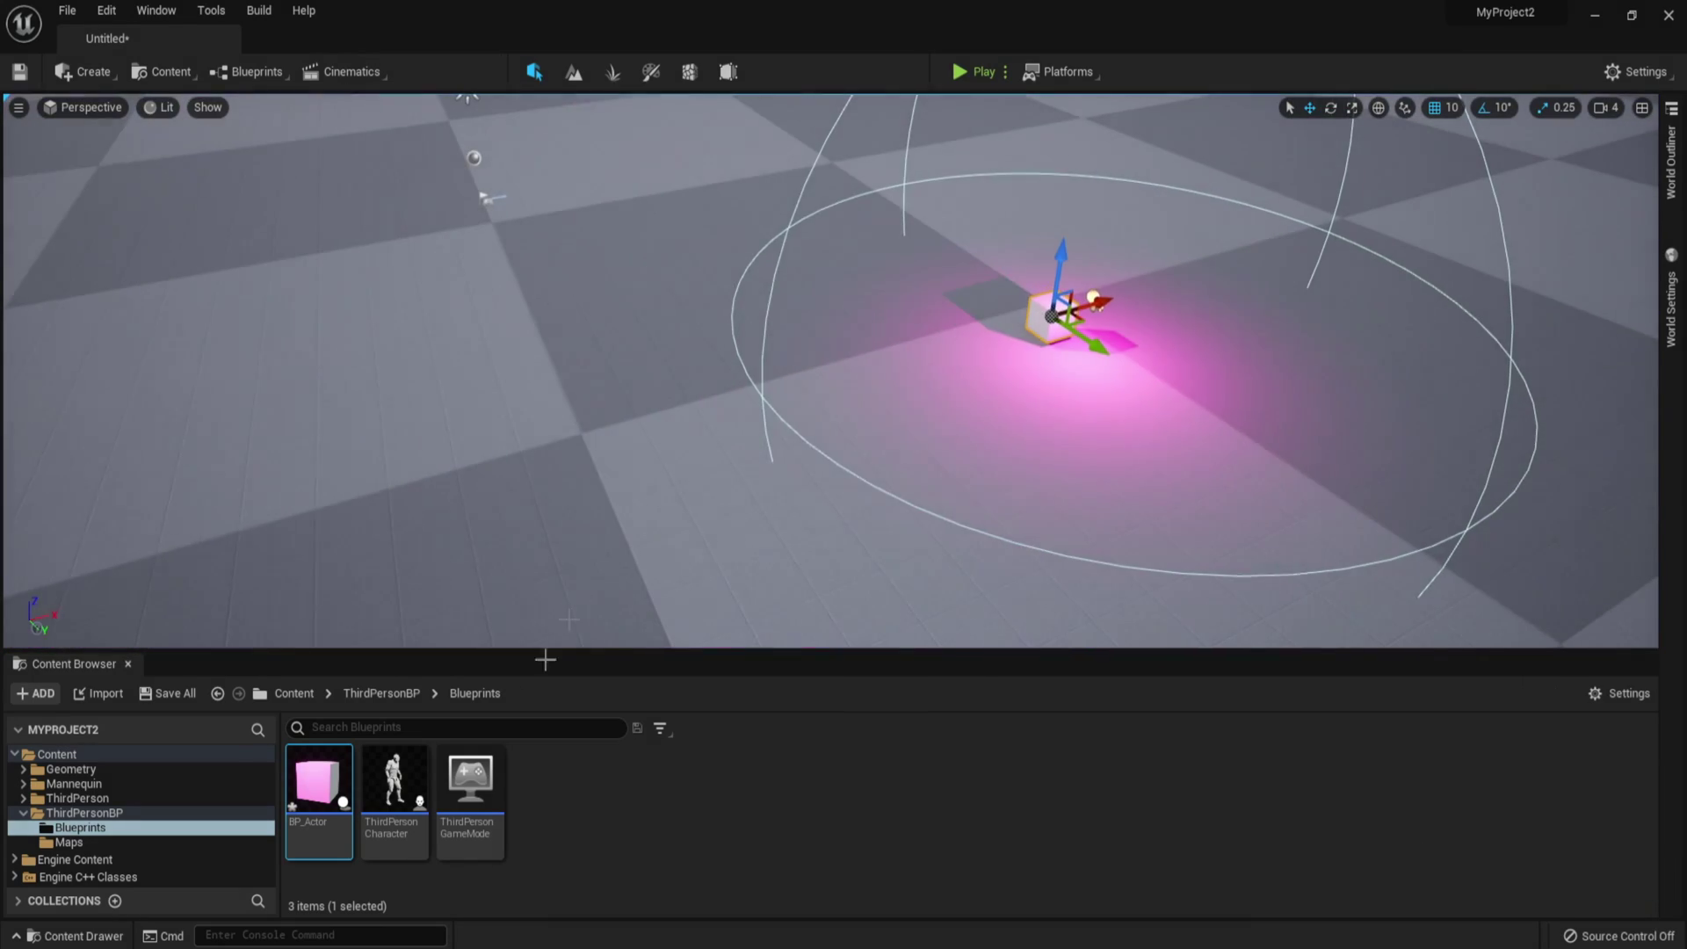
- Place two more BP_Actor copies on the level floor and reopen the BP_Actor Blueprint
drag(318, 777, 593, 166)
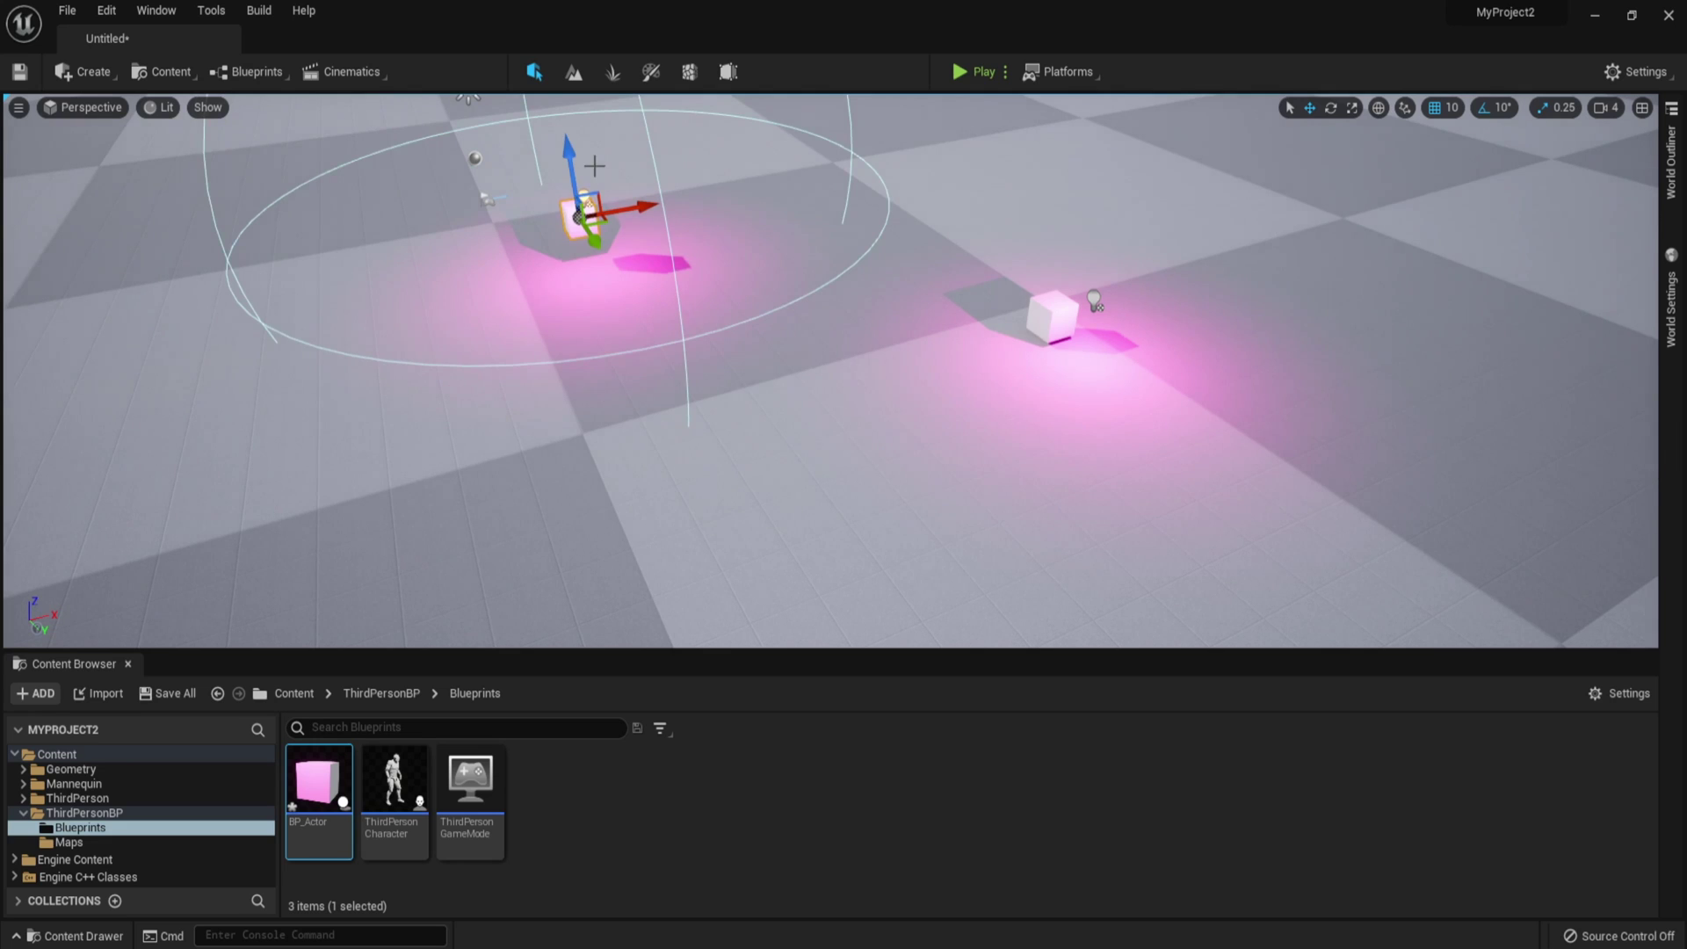
right_drag(595, 166, 602, 214)
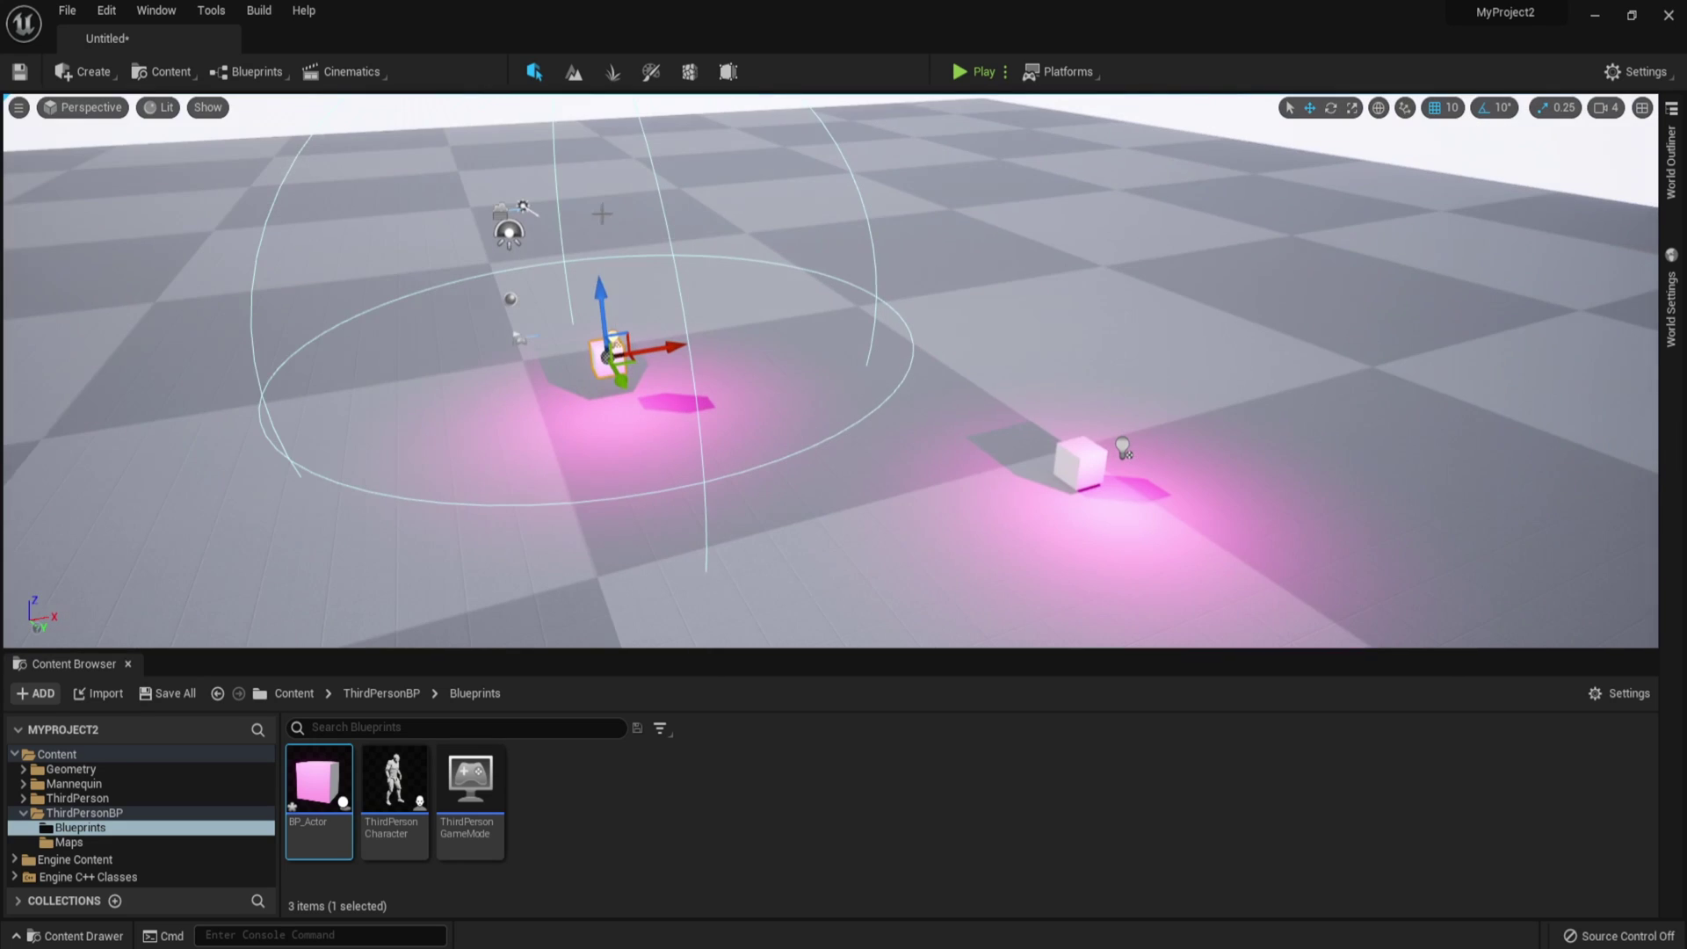
drag(318, 780, 933, 227)
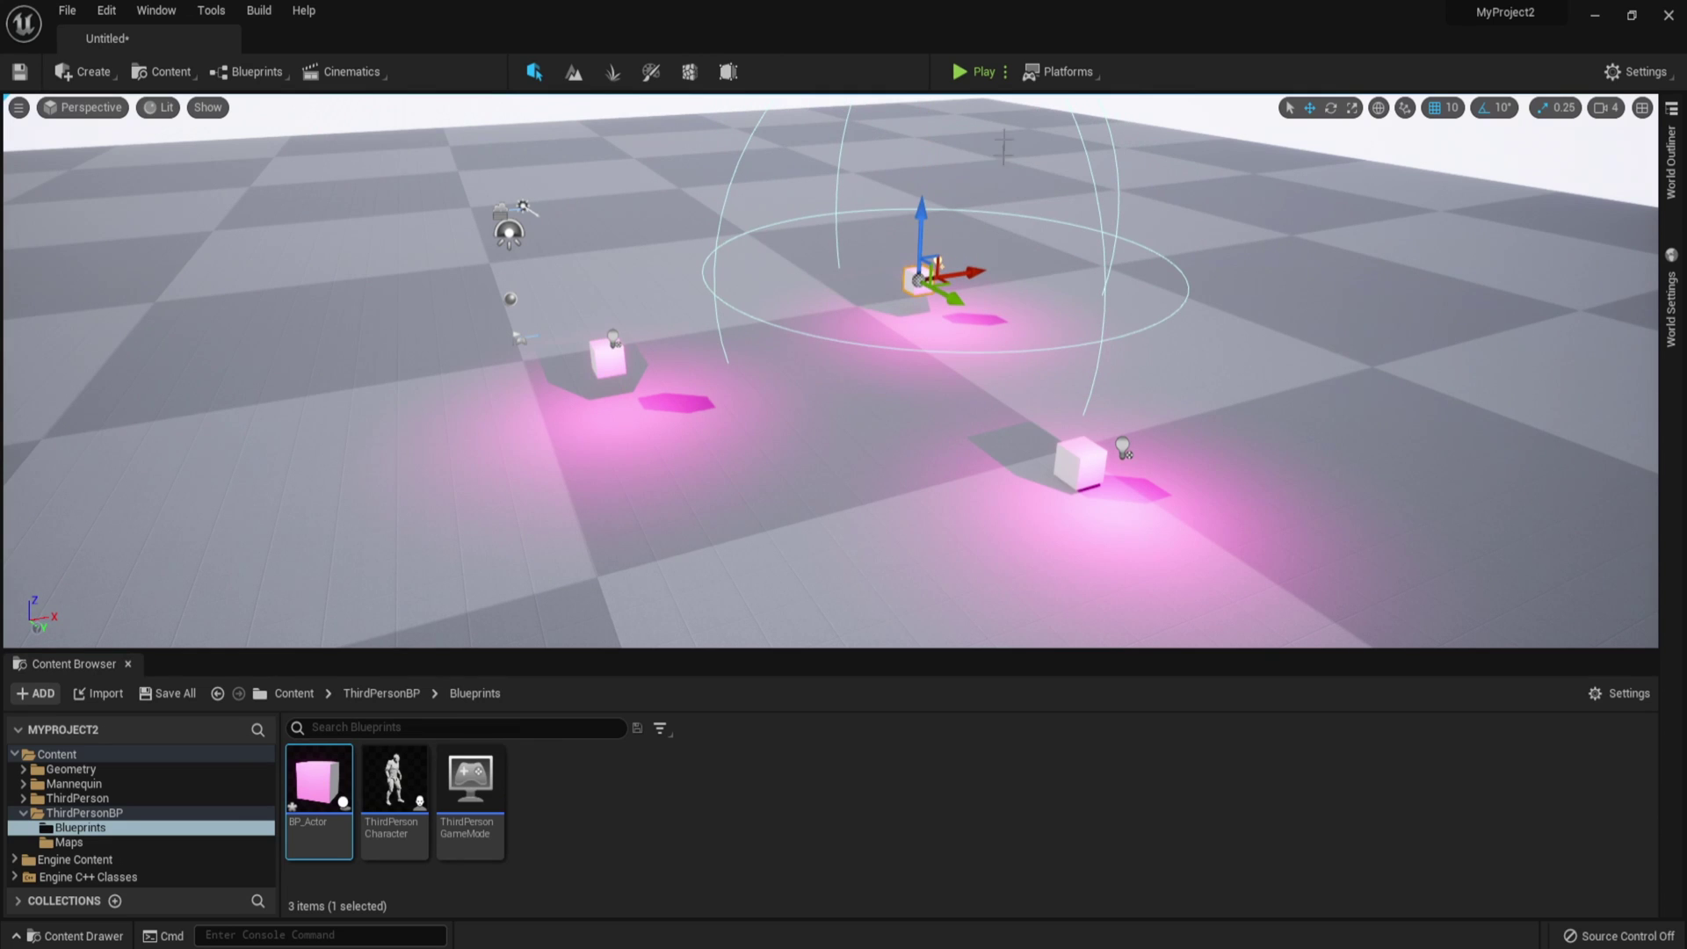
right_drag(843, 369, 844, 404)
double_click(344, 776)
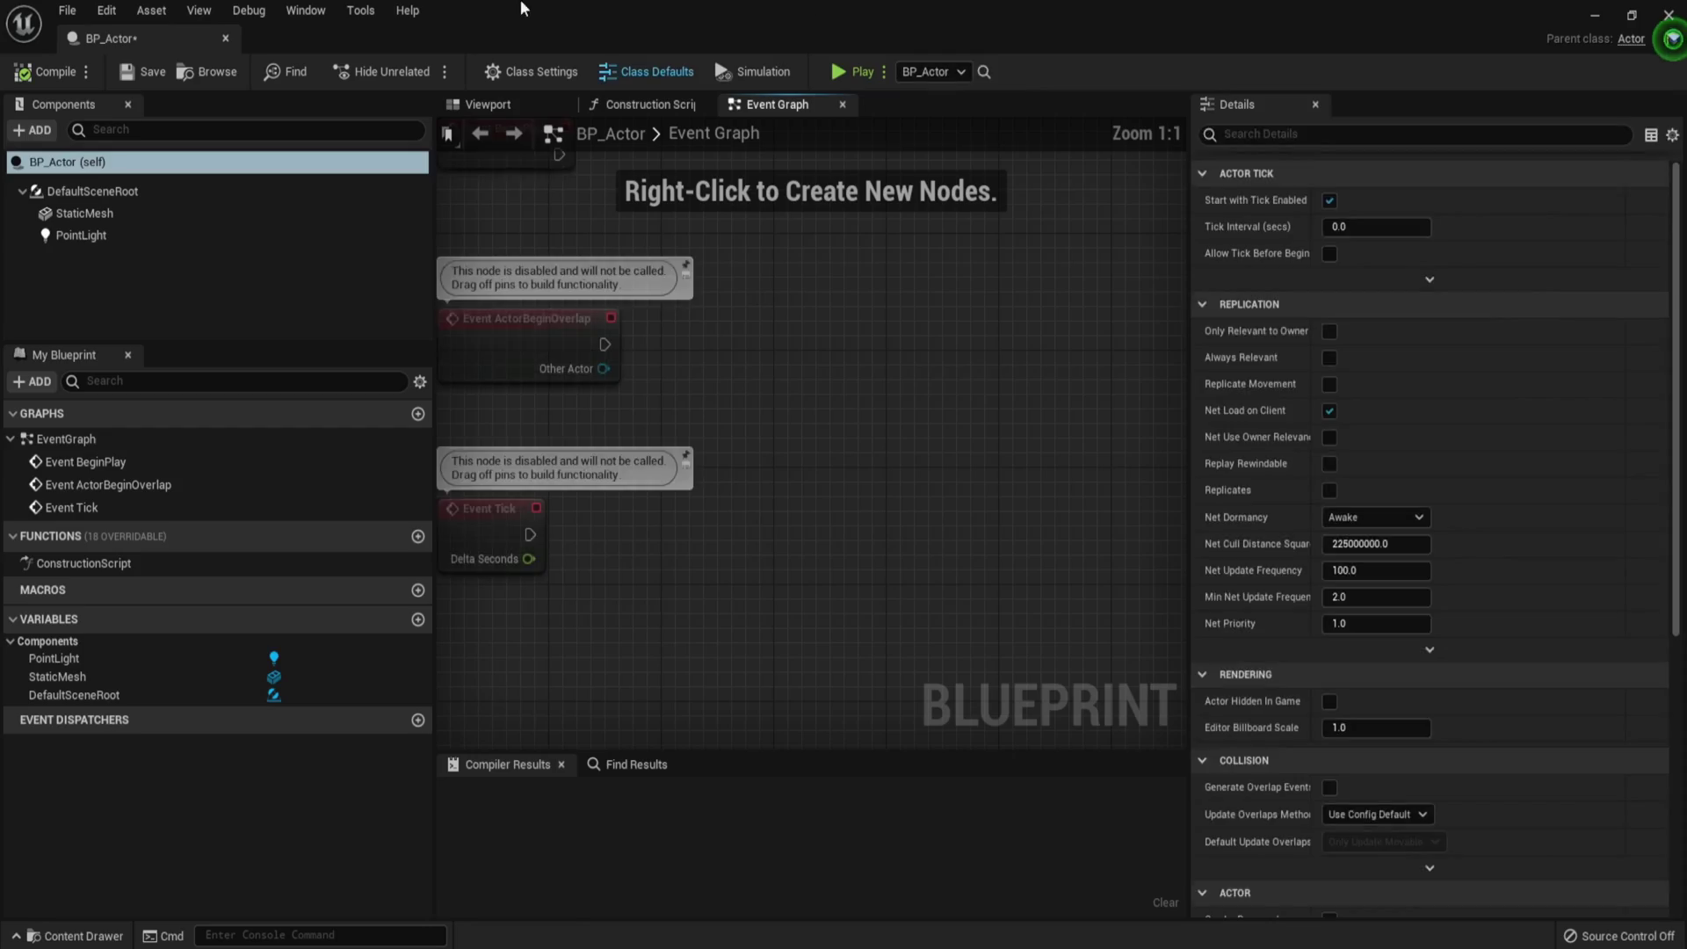
- Check BP_Actor's 3D preview, then inspect its BeginPlay, ActorBeginOverlap and Tick event nodes
click(519, 112)
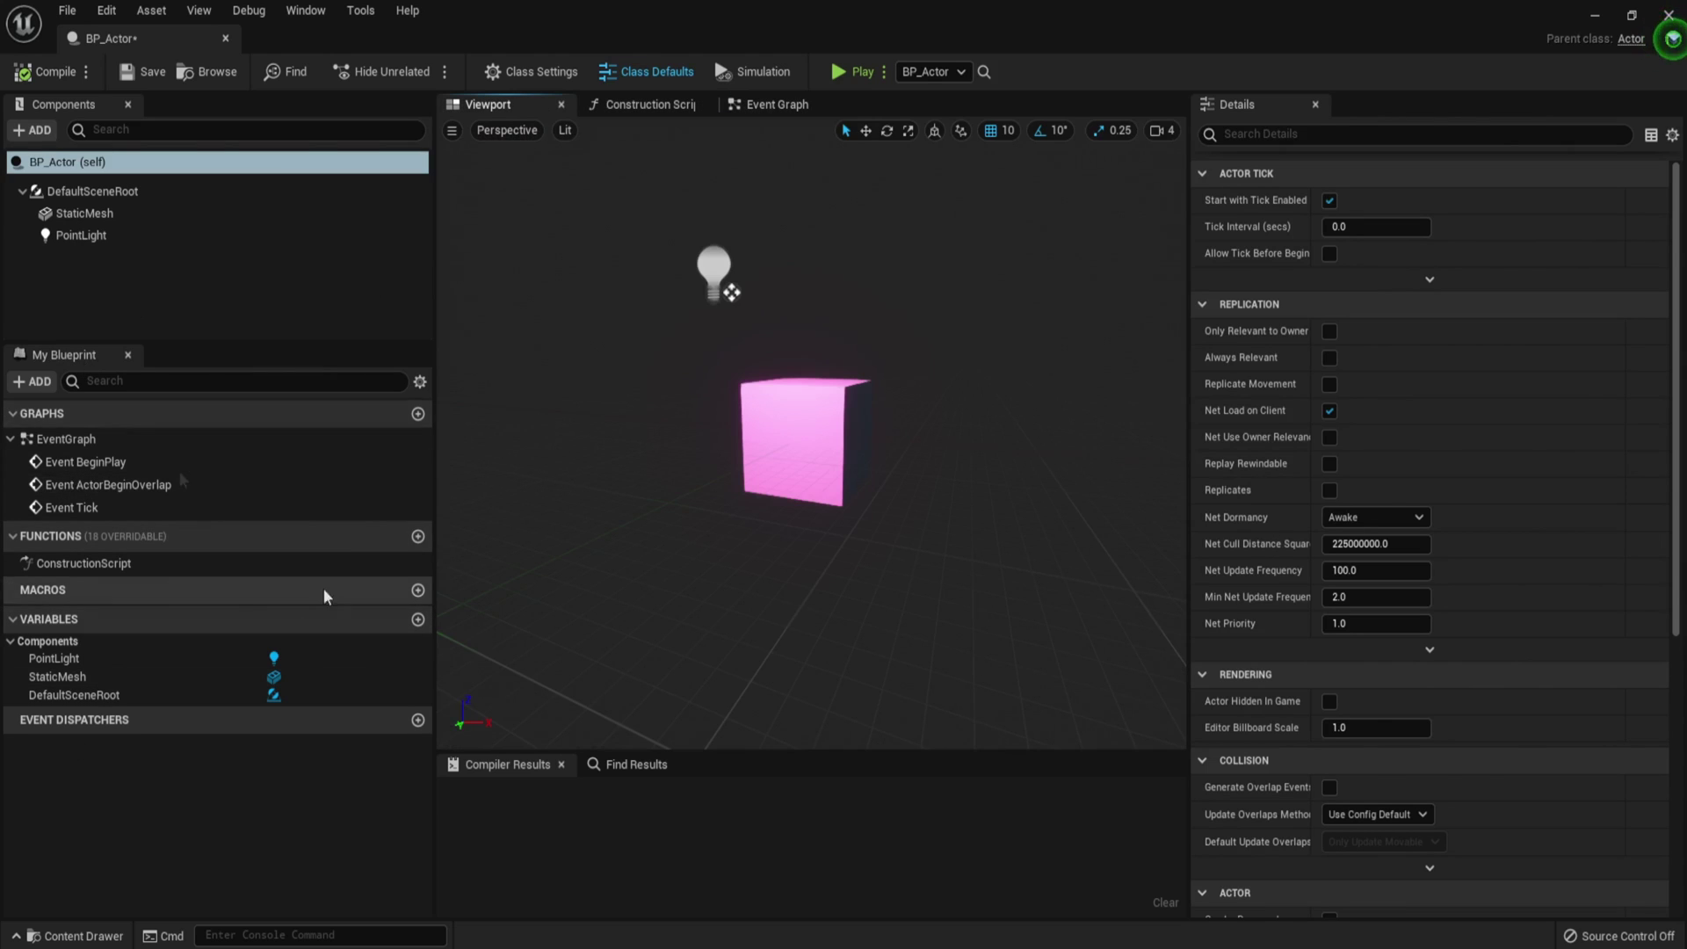
click(777, 107)
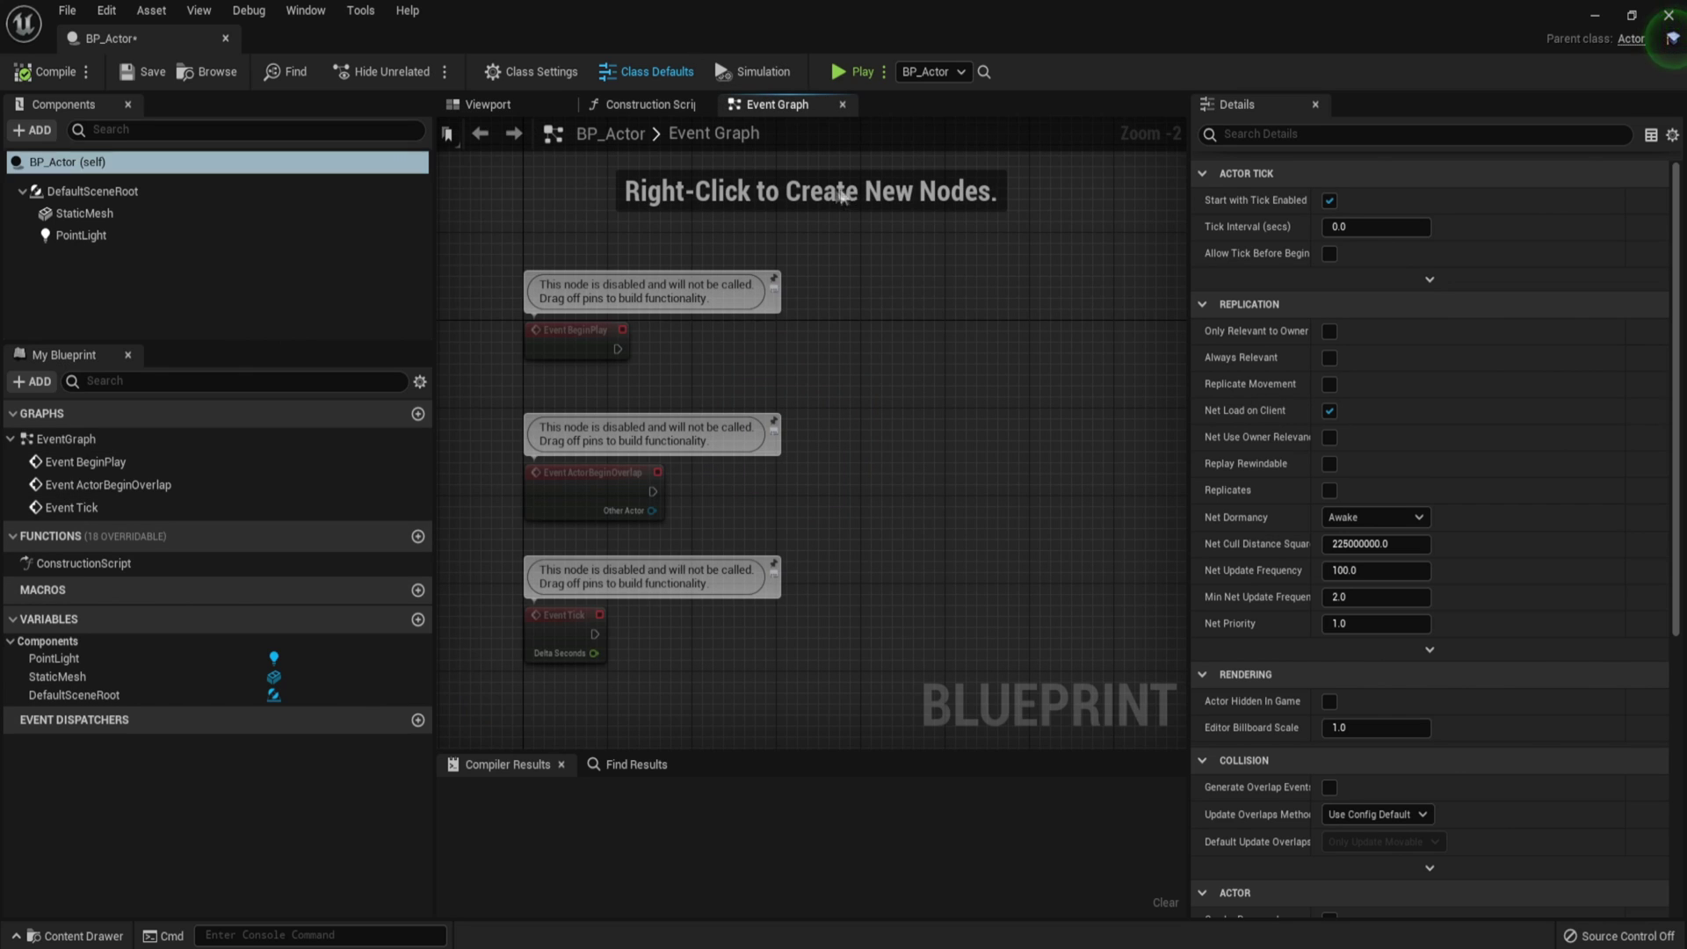
drag(797, 378, 854, 576)
drag(957, 642, 471, 440)
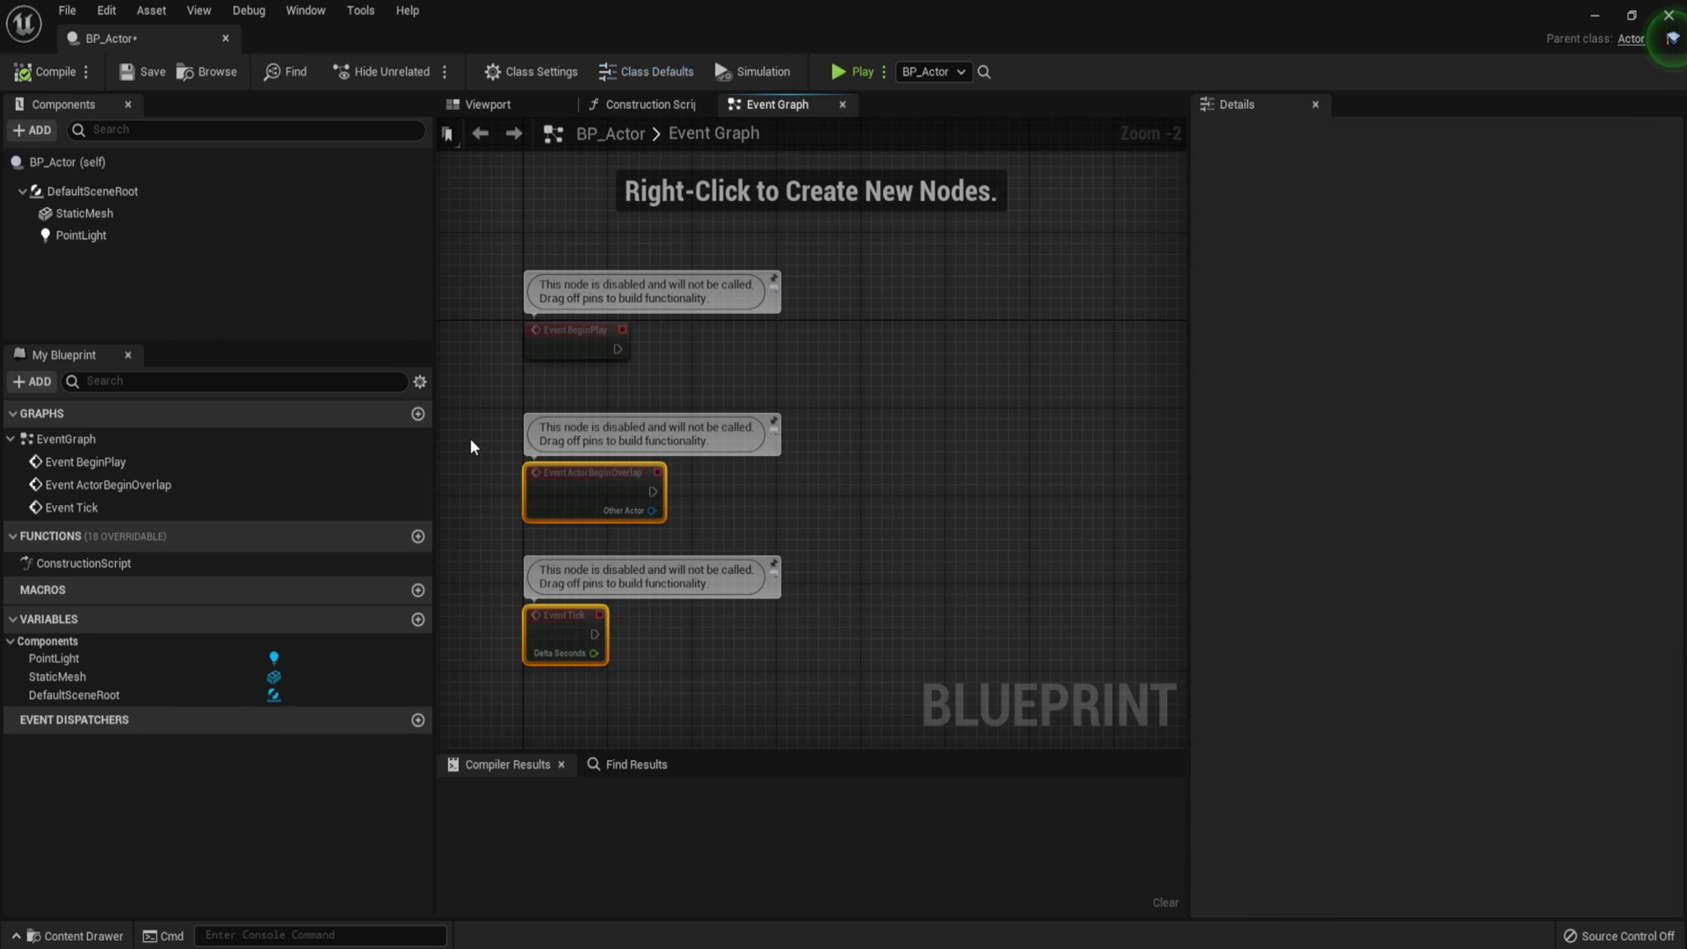
click(471, 439)
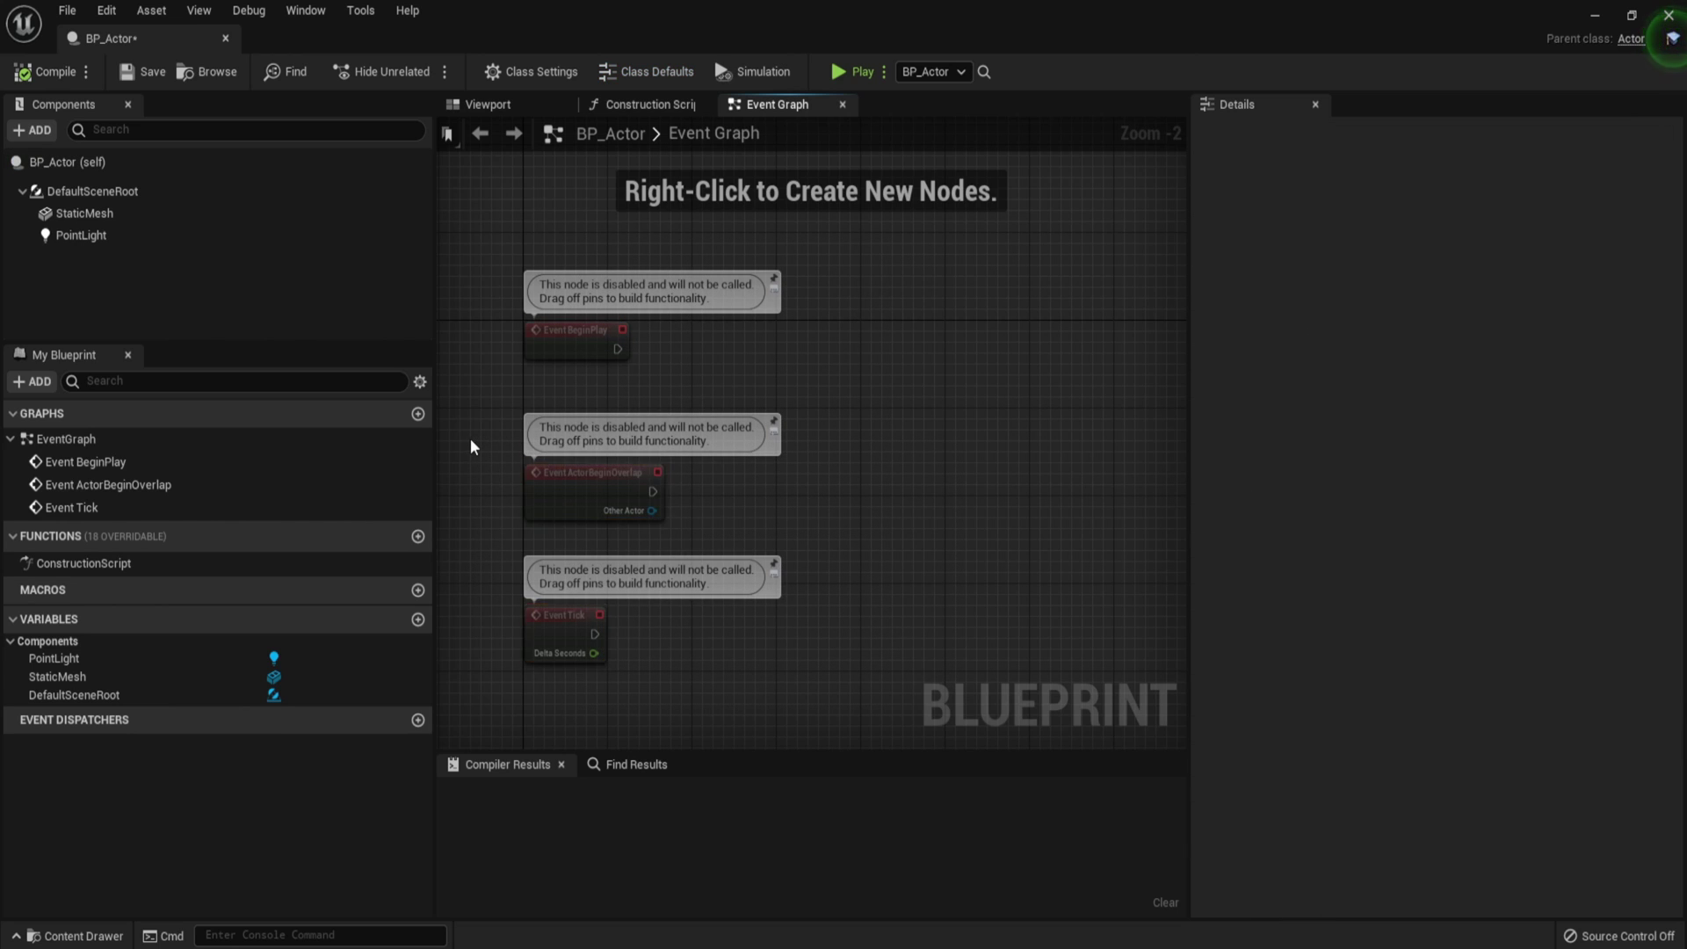